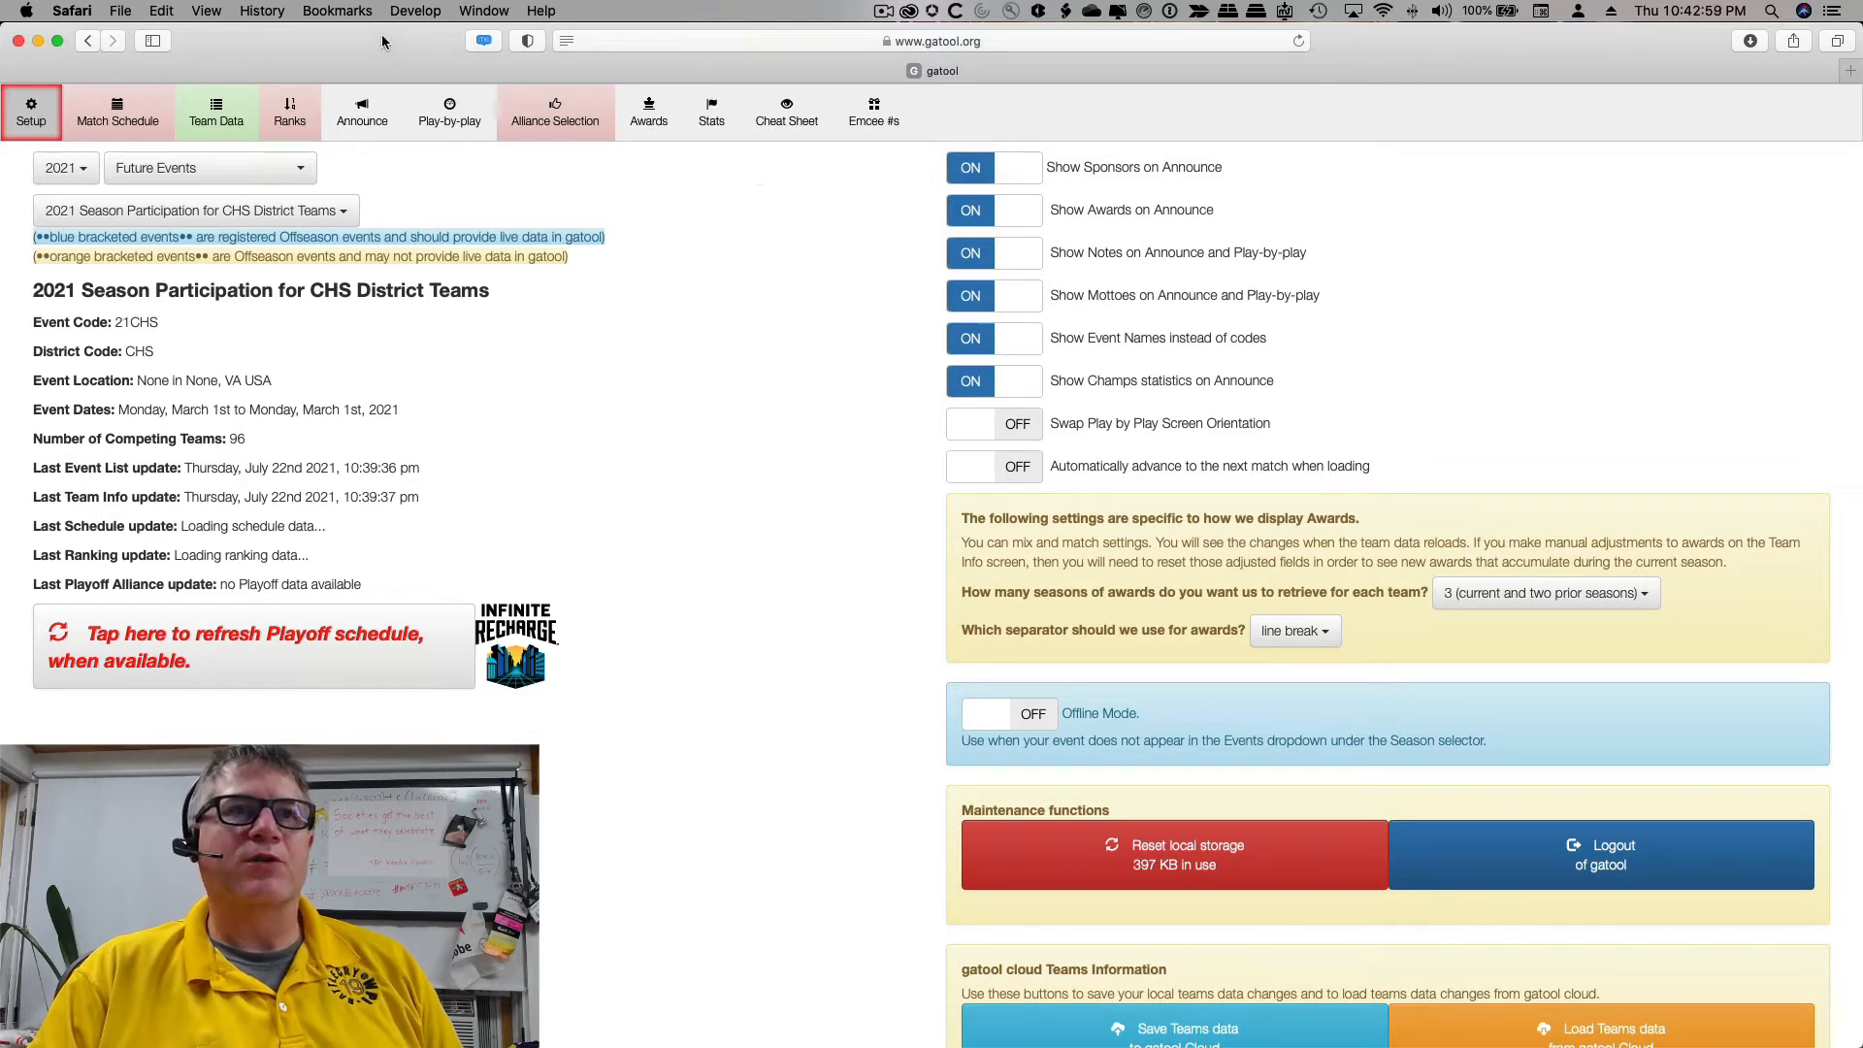
Empty the browser caches and reload the gatool page
left_click(416, 12)
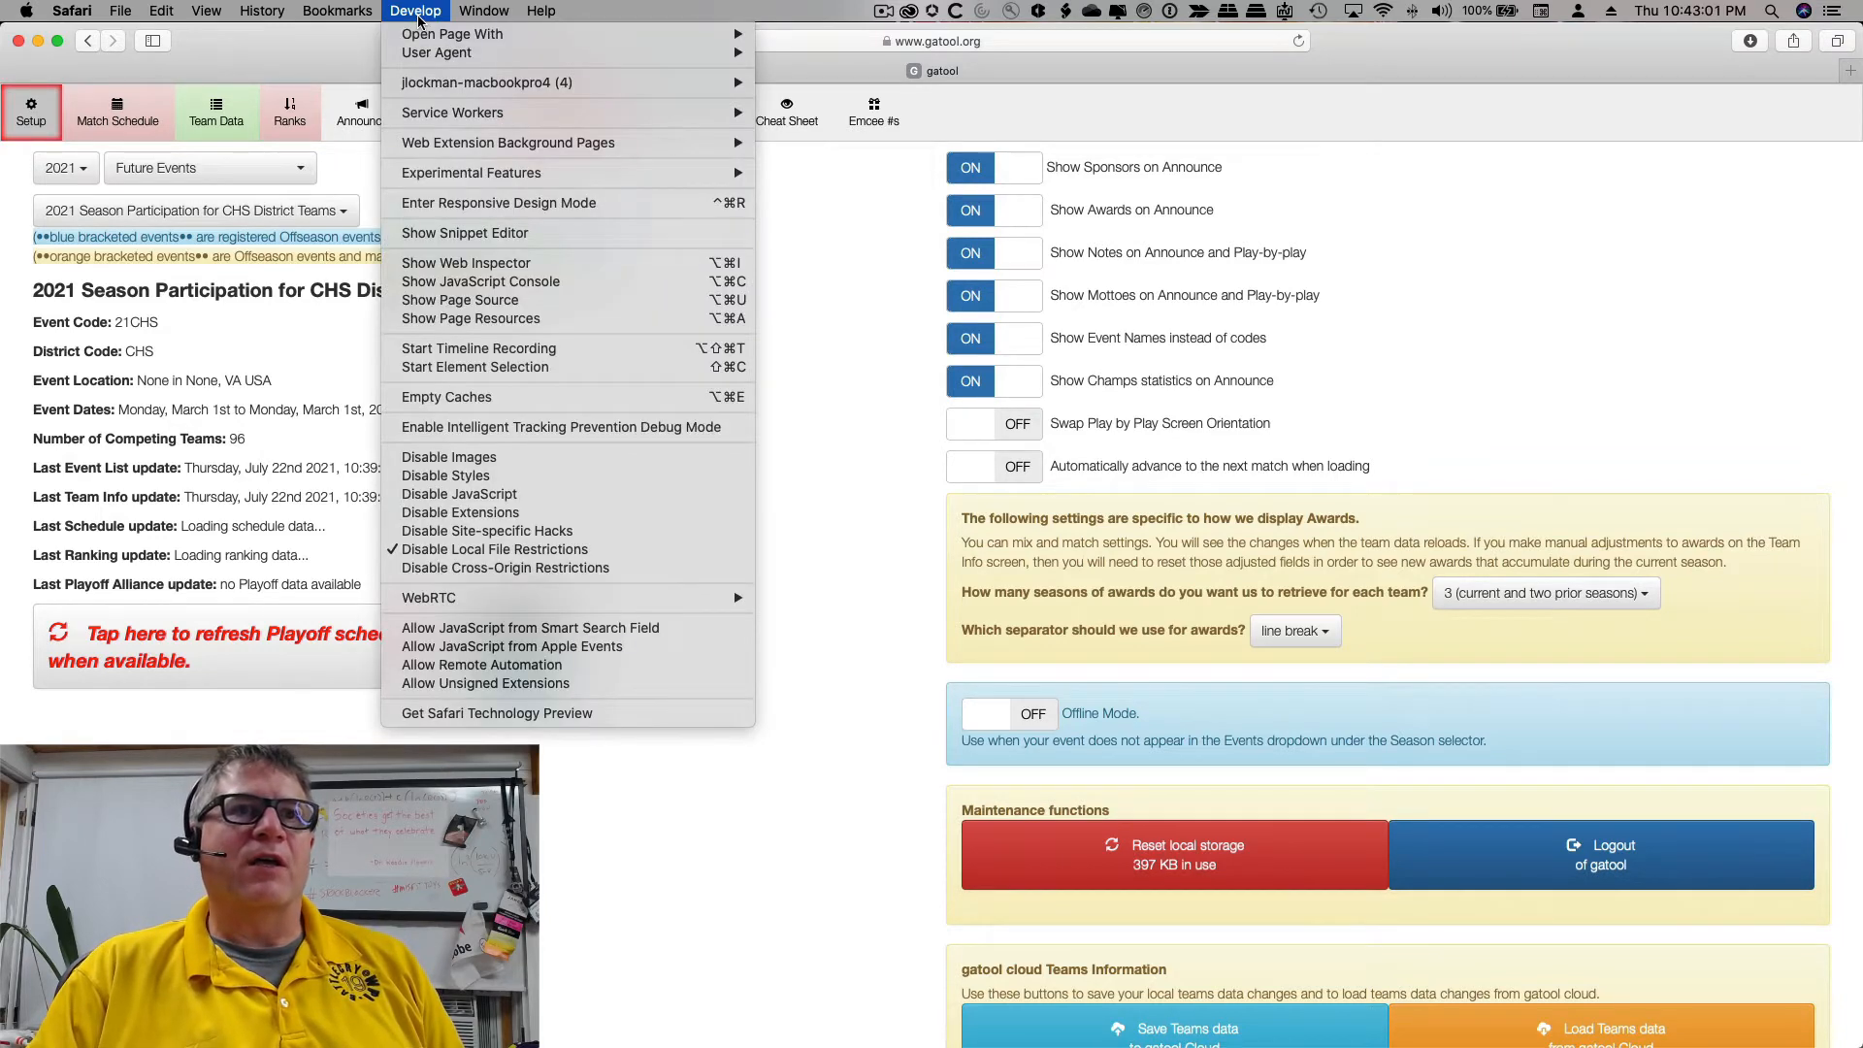
left_click(500, 401)
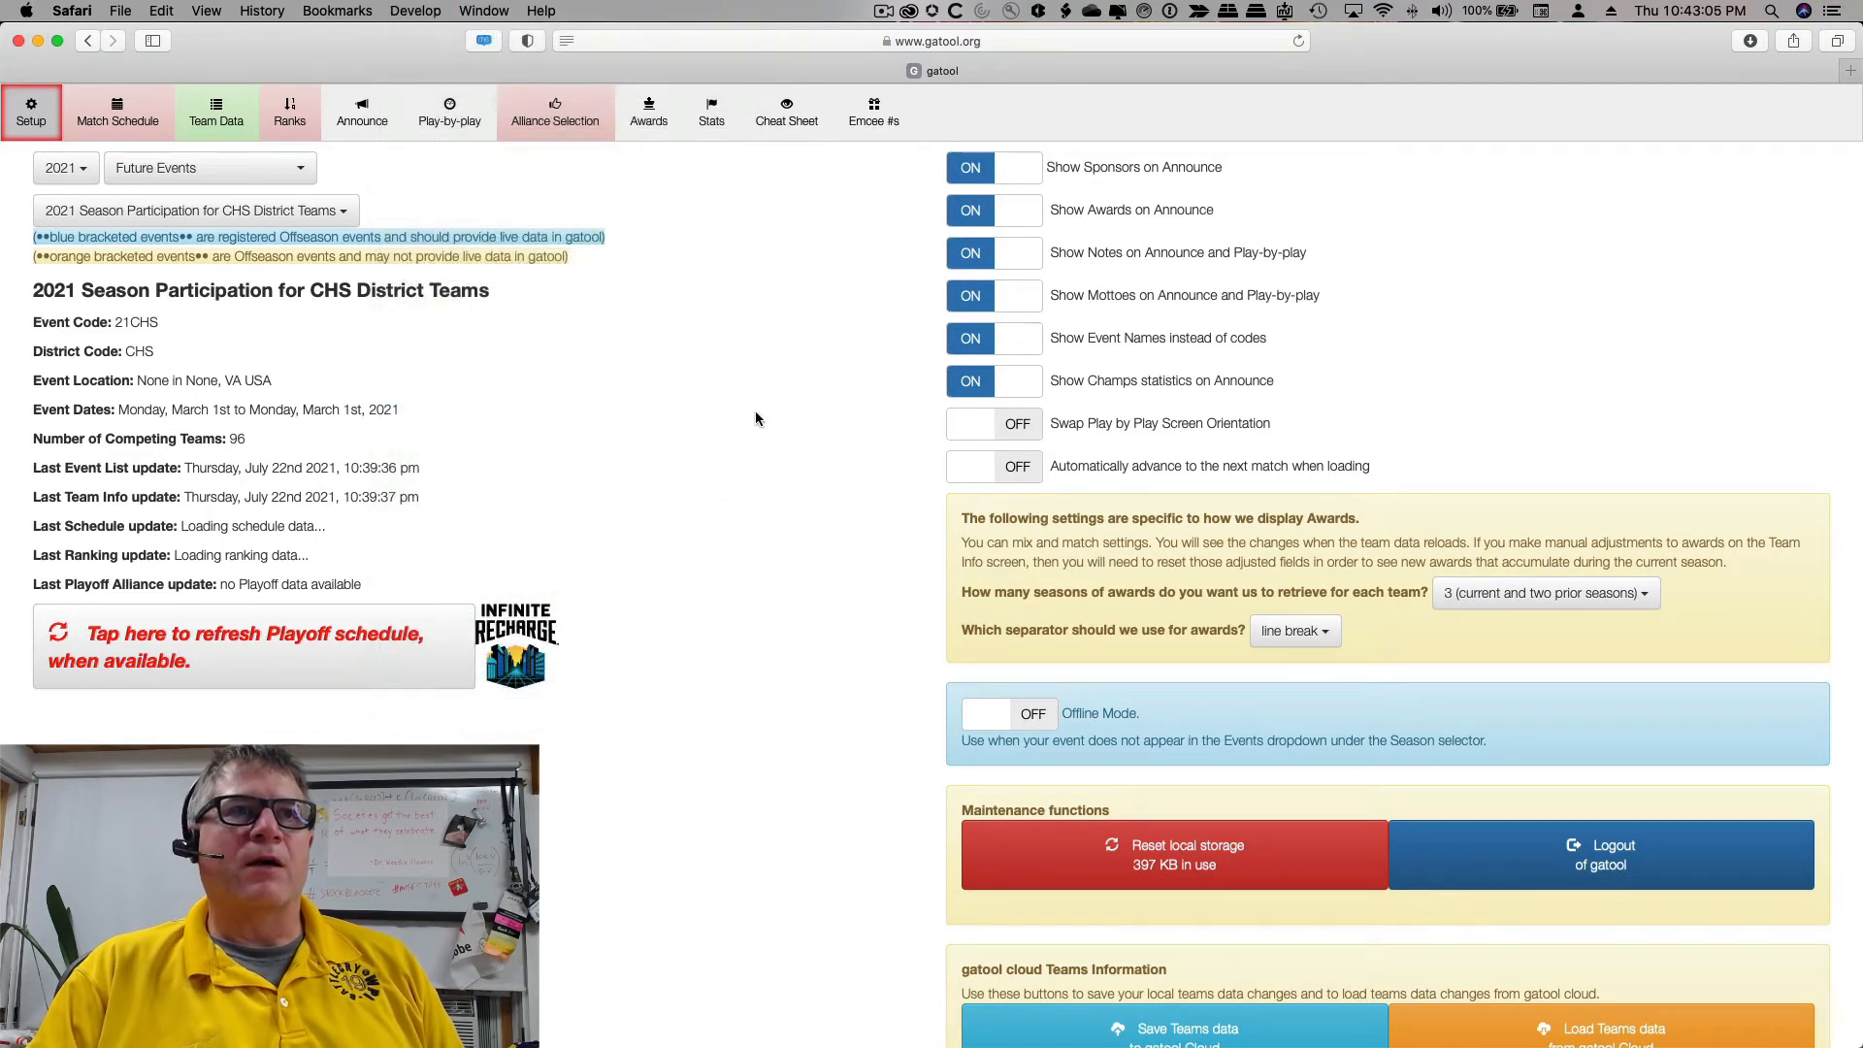
left_click(1304, 40)
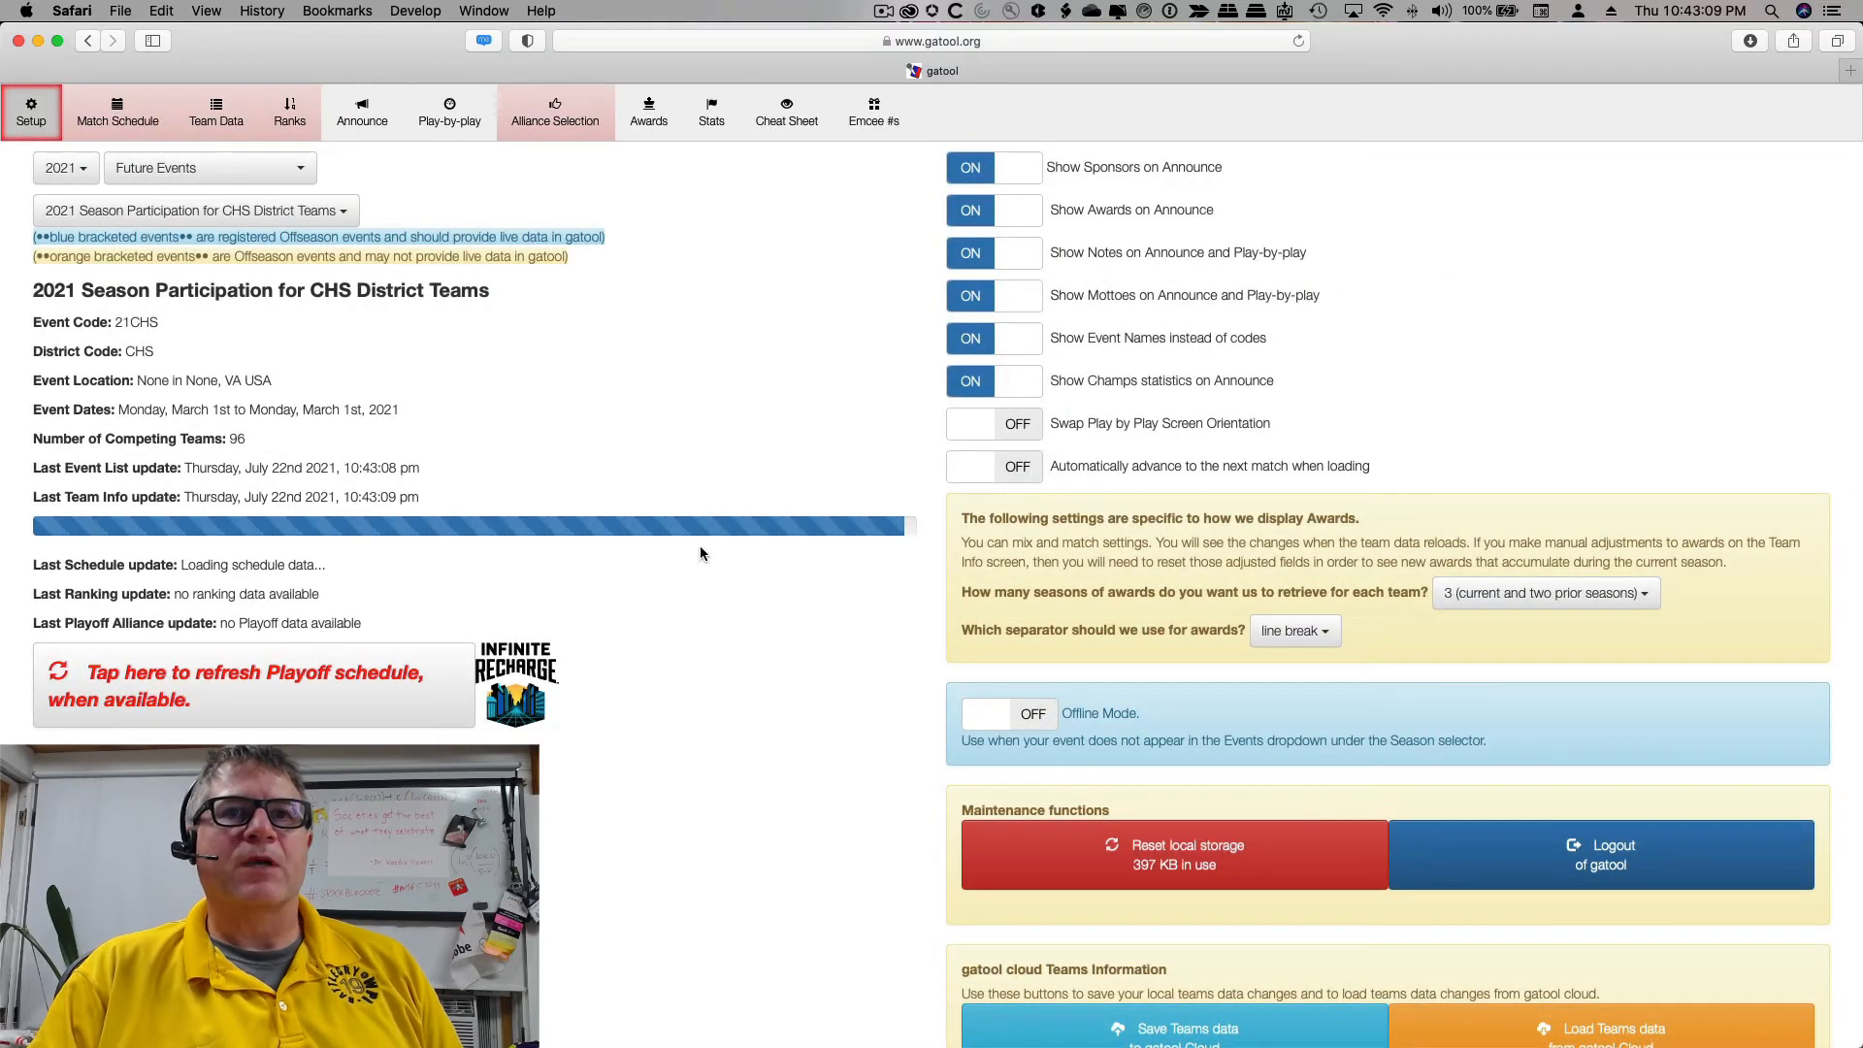
Reset gatool's local storage, confirming the erasure of all local team changes
left_click(1253, 866)
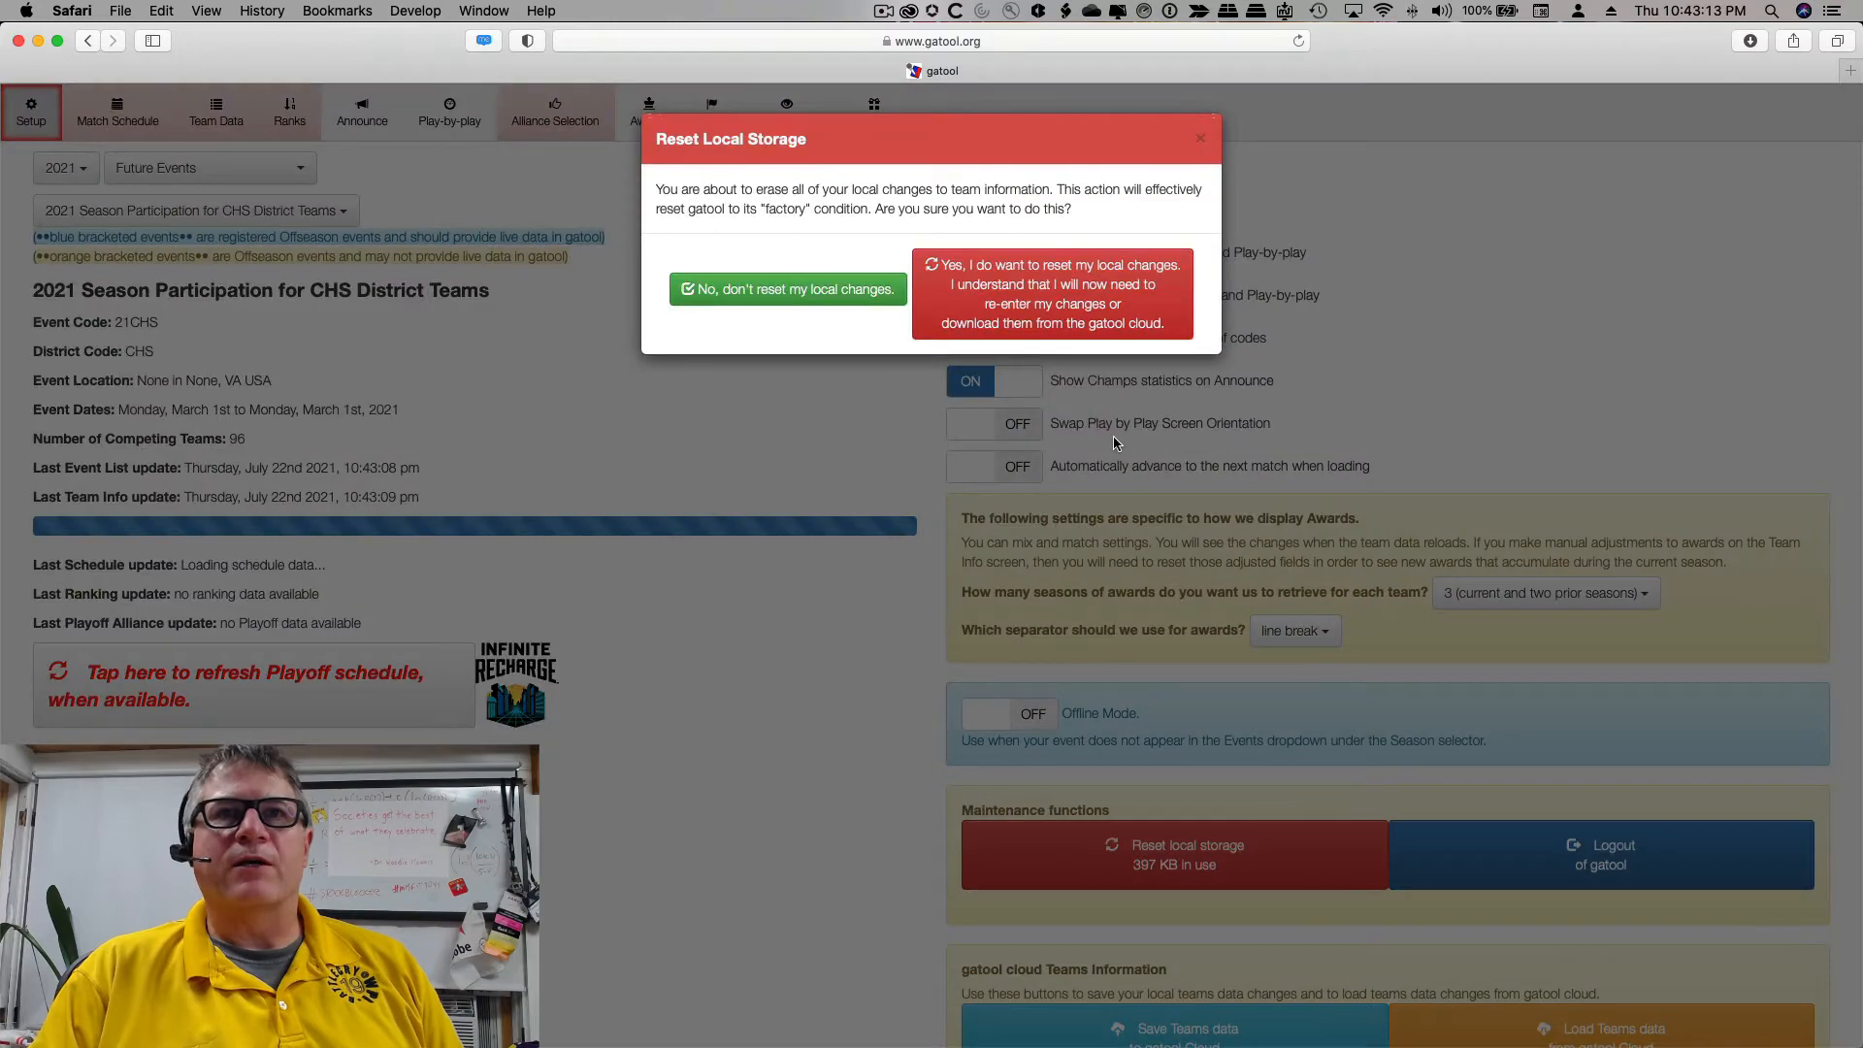
left_click(1082, 309)
left_click(929, 264)
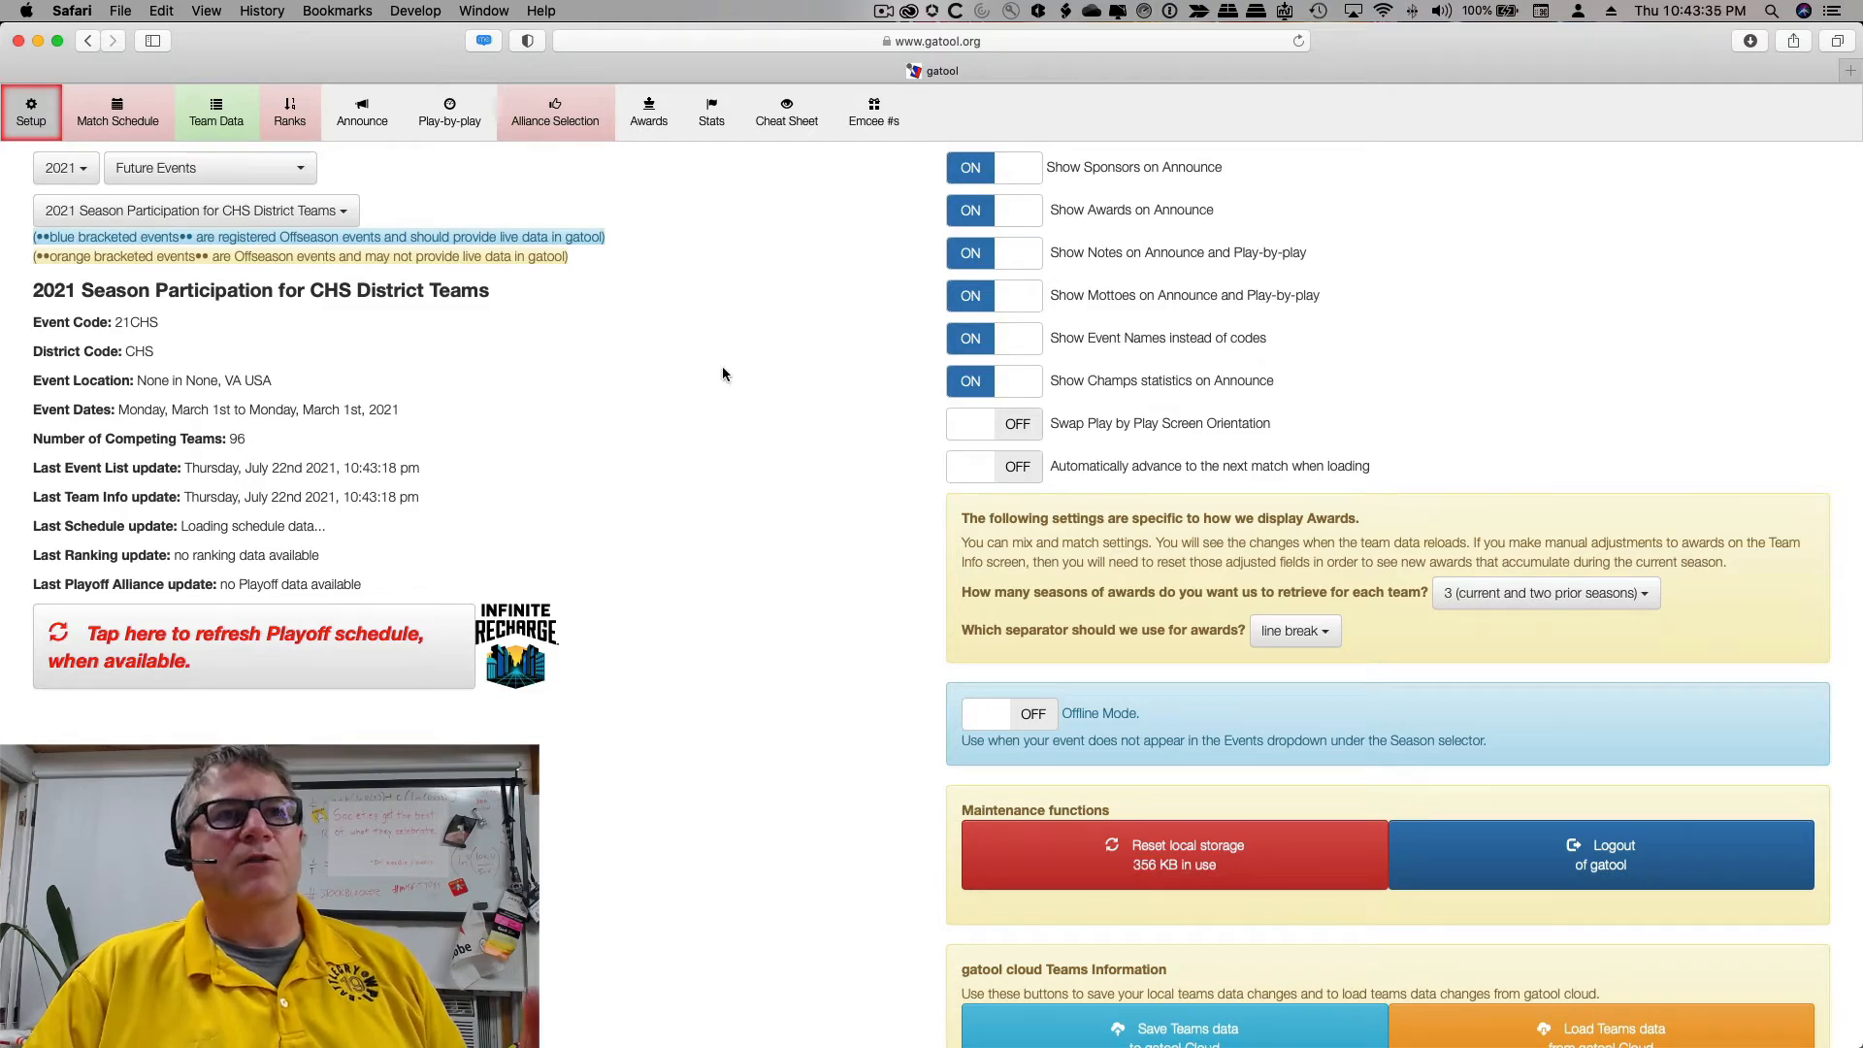
Look through the Team Data table for the CHS District event
left_click(233, 110)
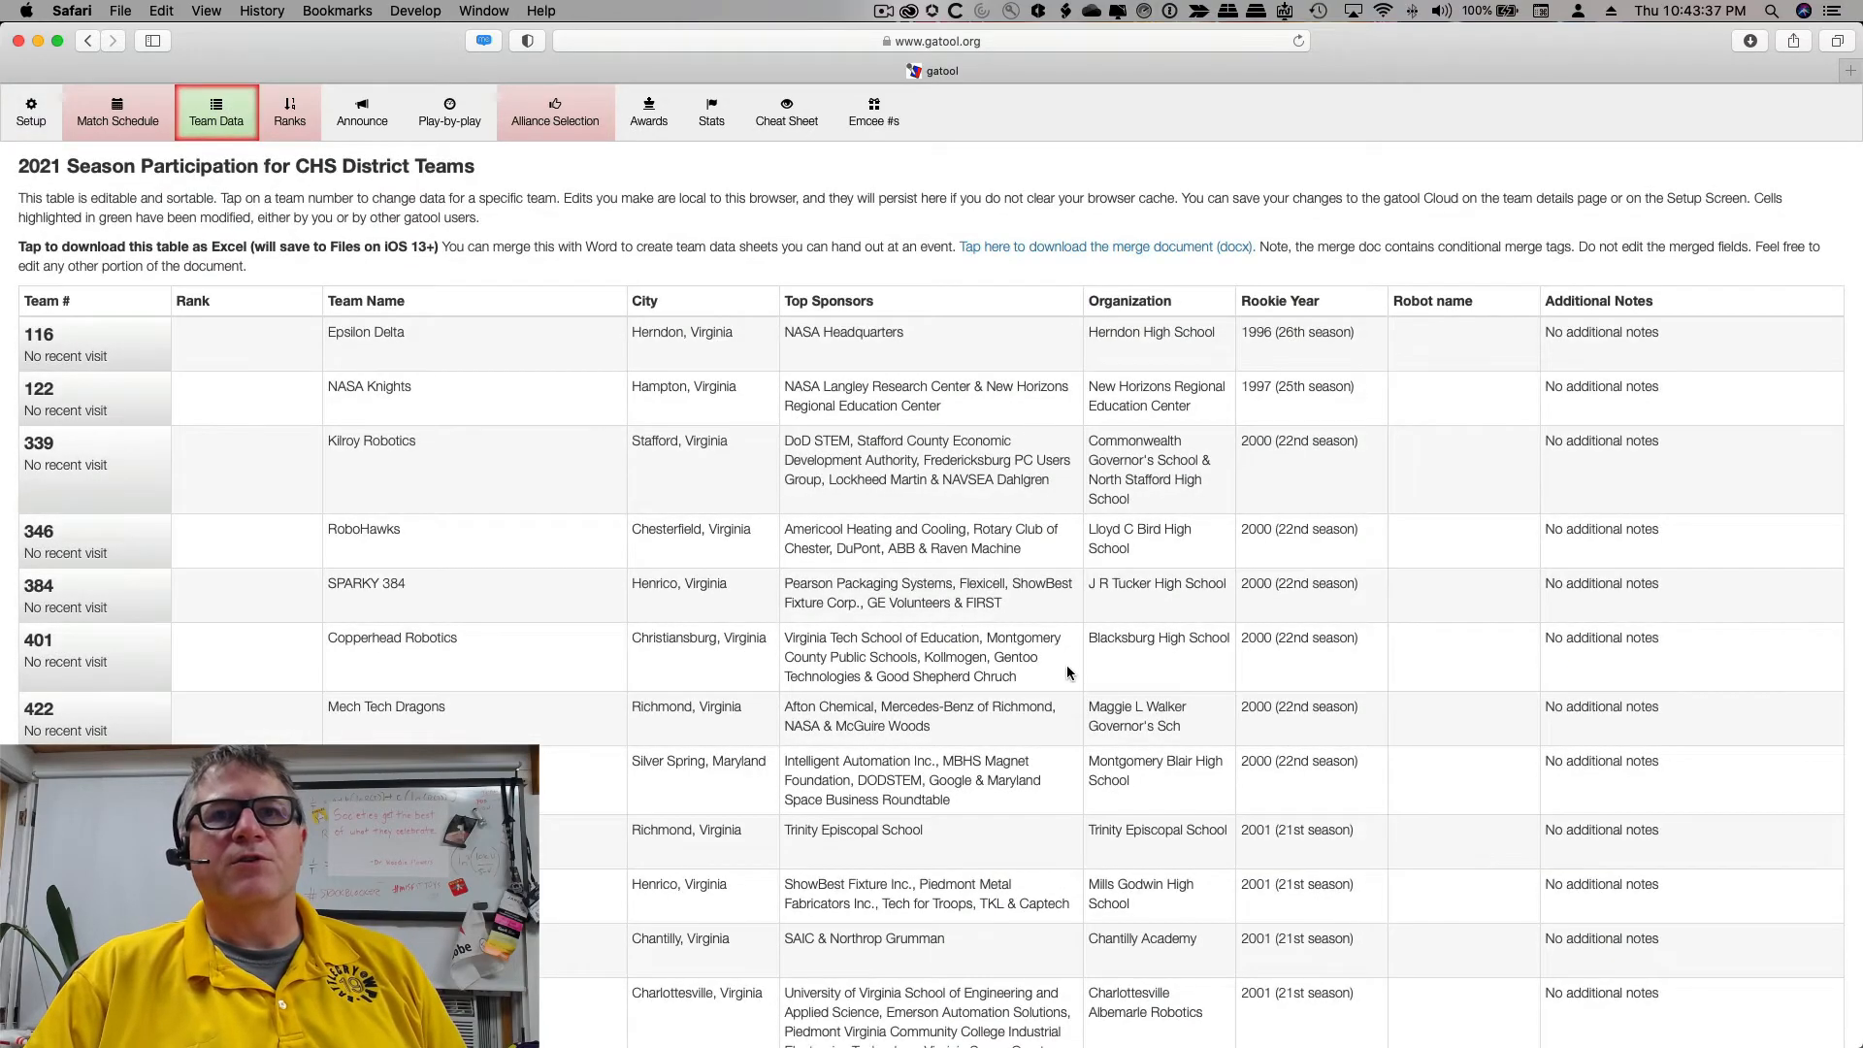
scroll(1067, 665, "down", 15)
scroll(1068, 670, "up", 15)
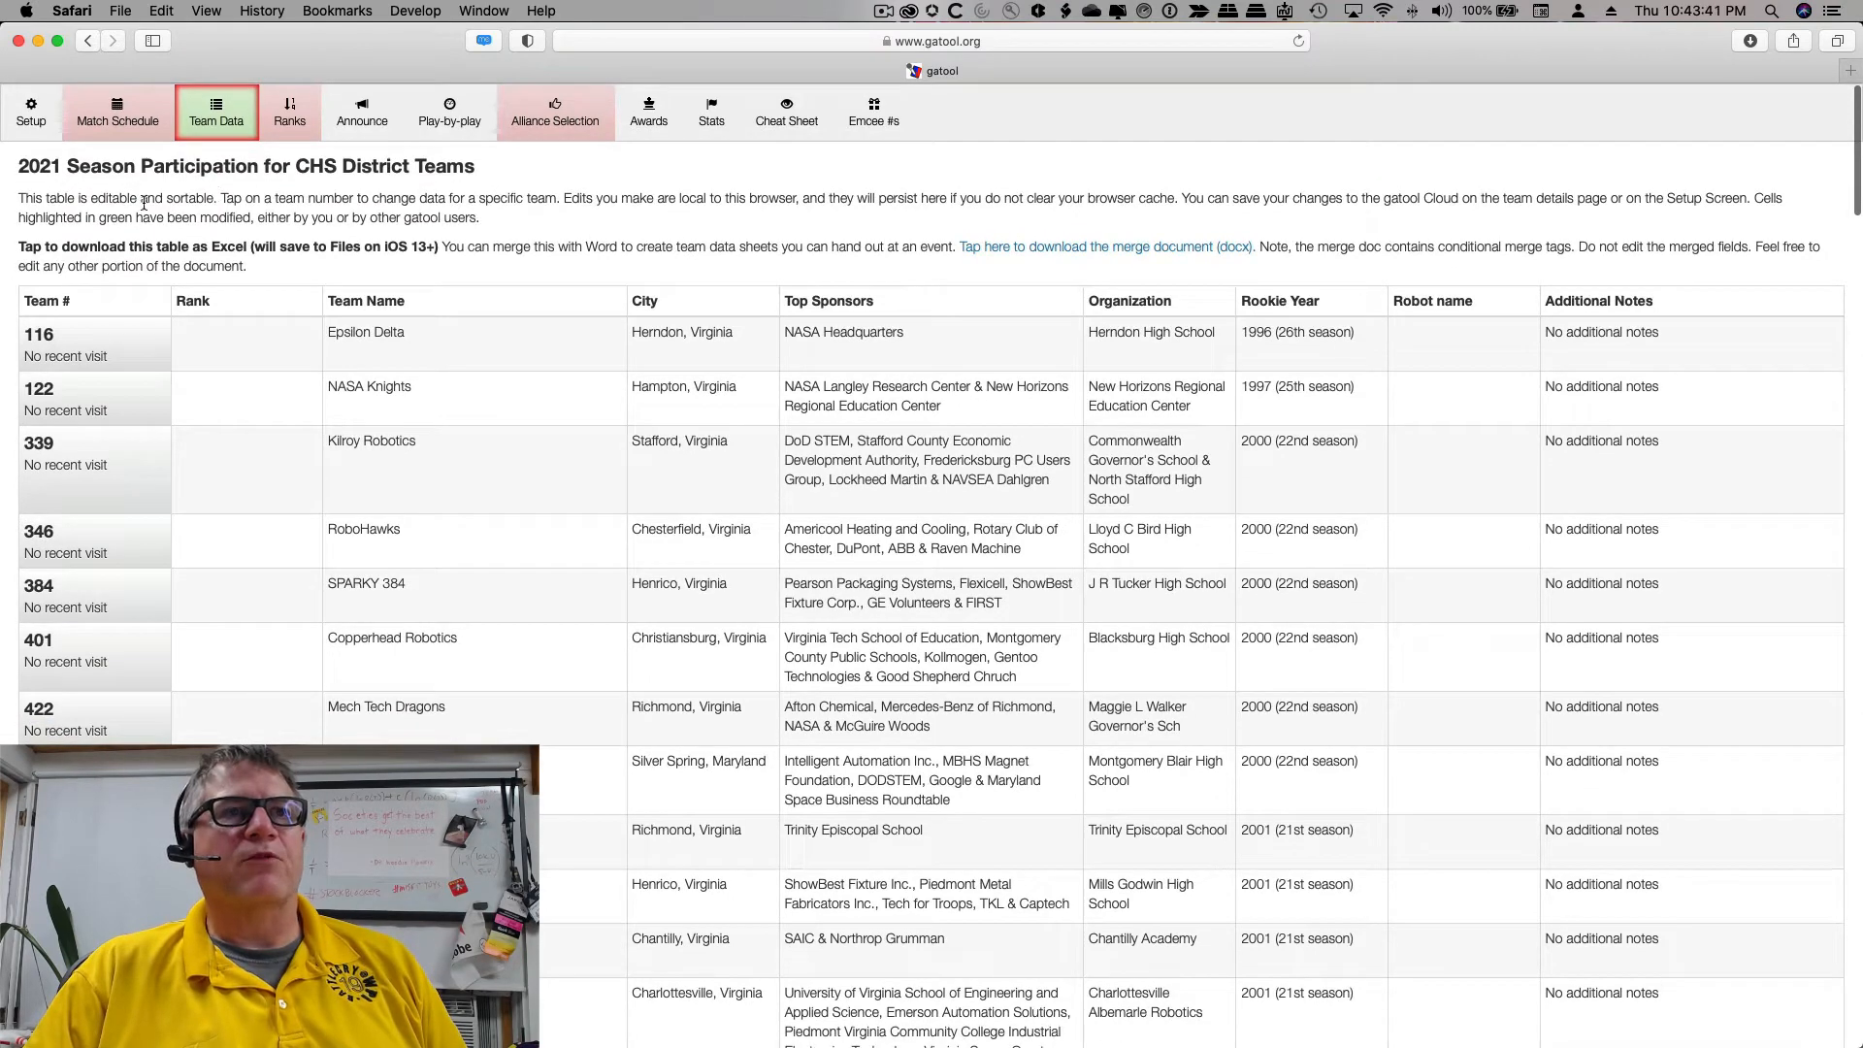
Turn on Offline Mode in the setup and choose BattleCry 21 - Sat as the event
left_click(51, 129)
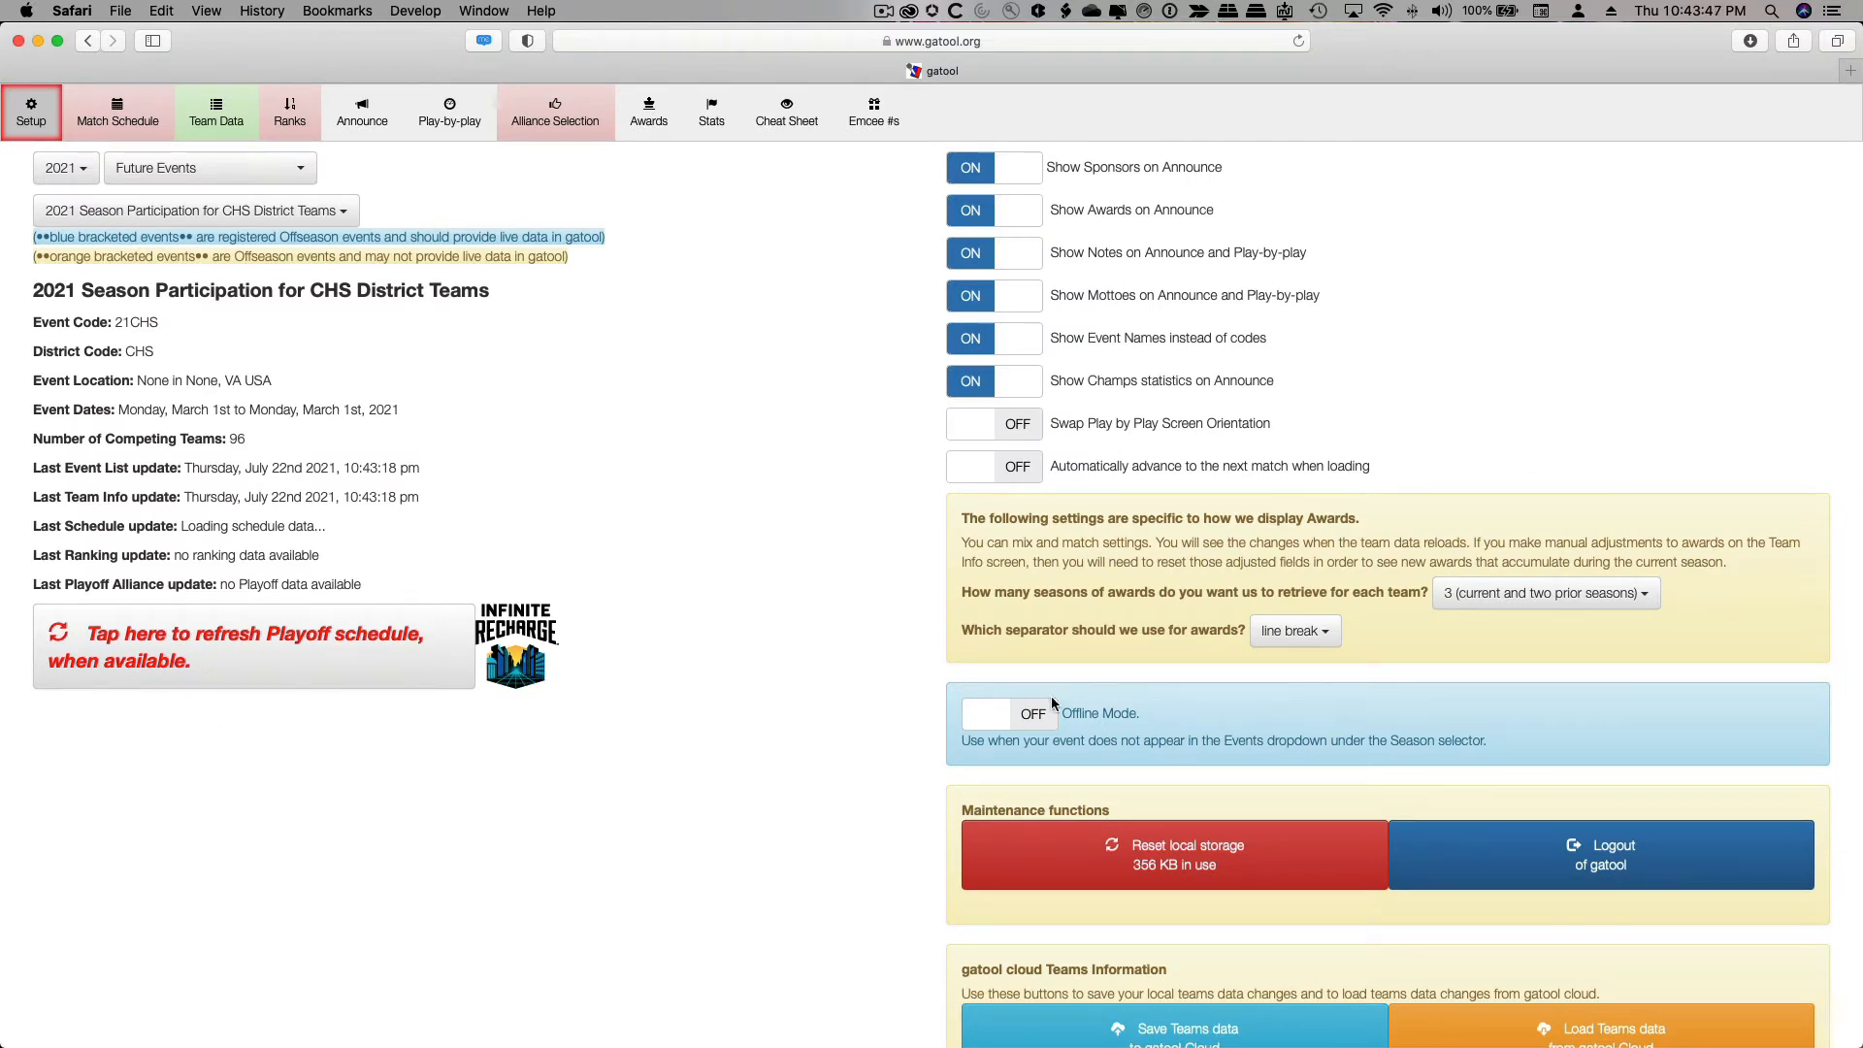
left_click(1000, 715)
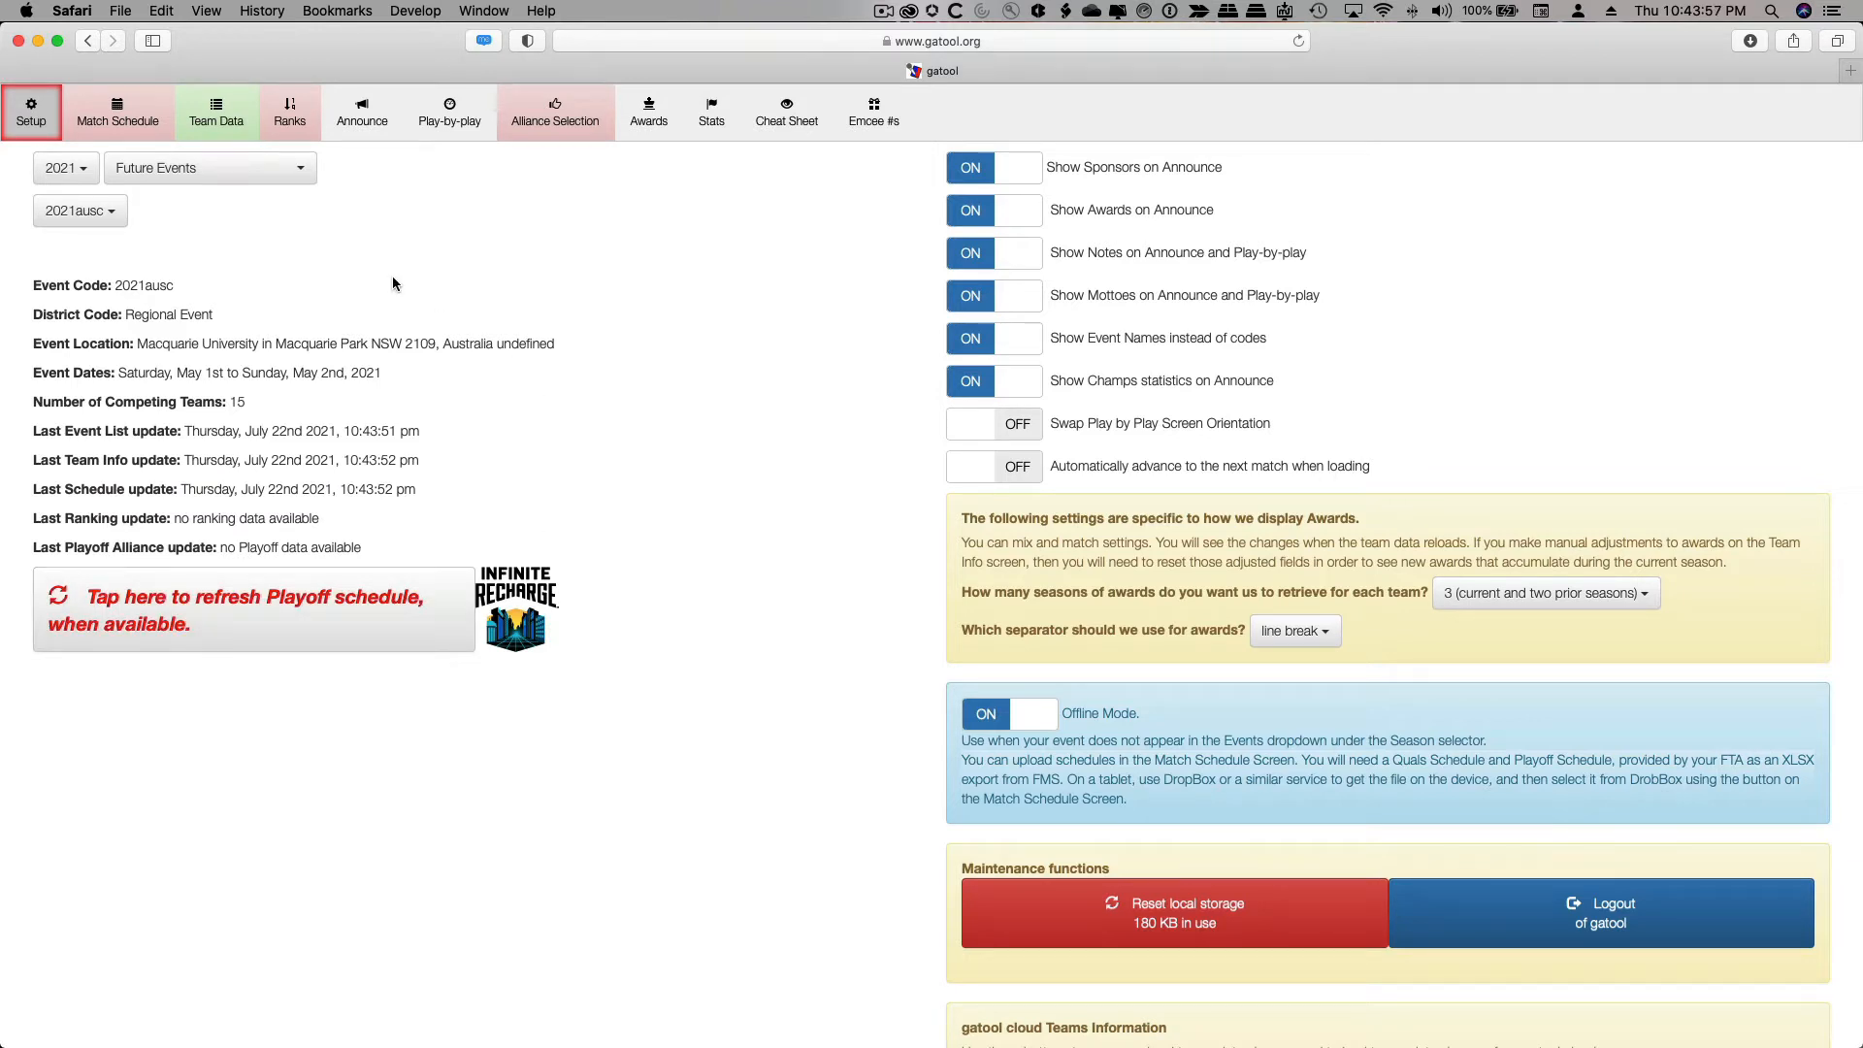
left_click(111, 212)
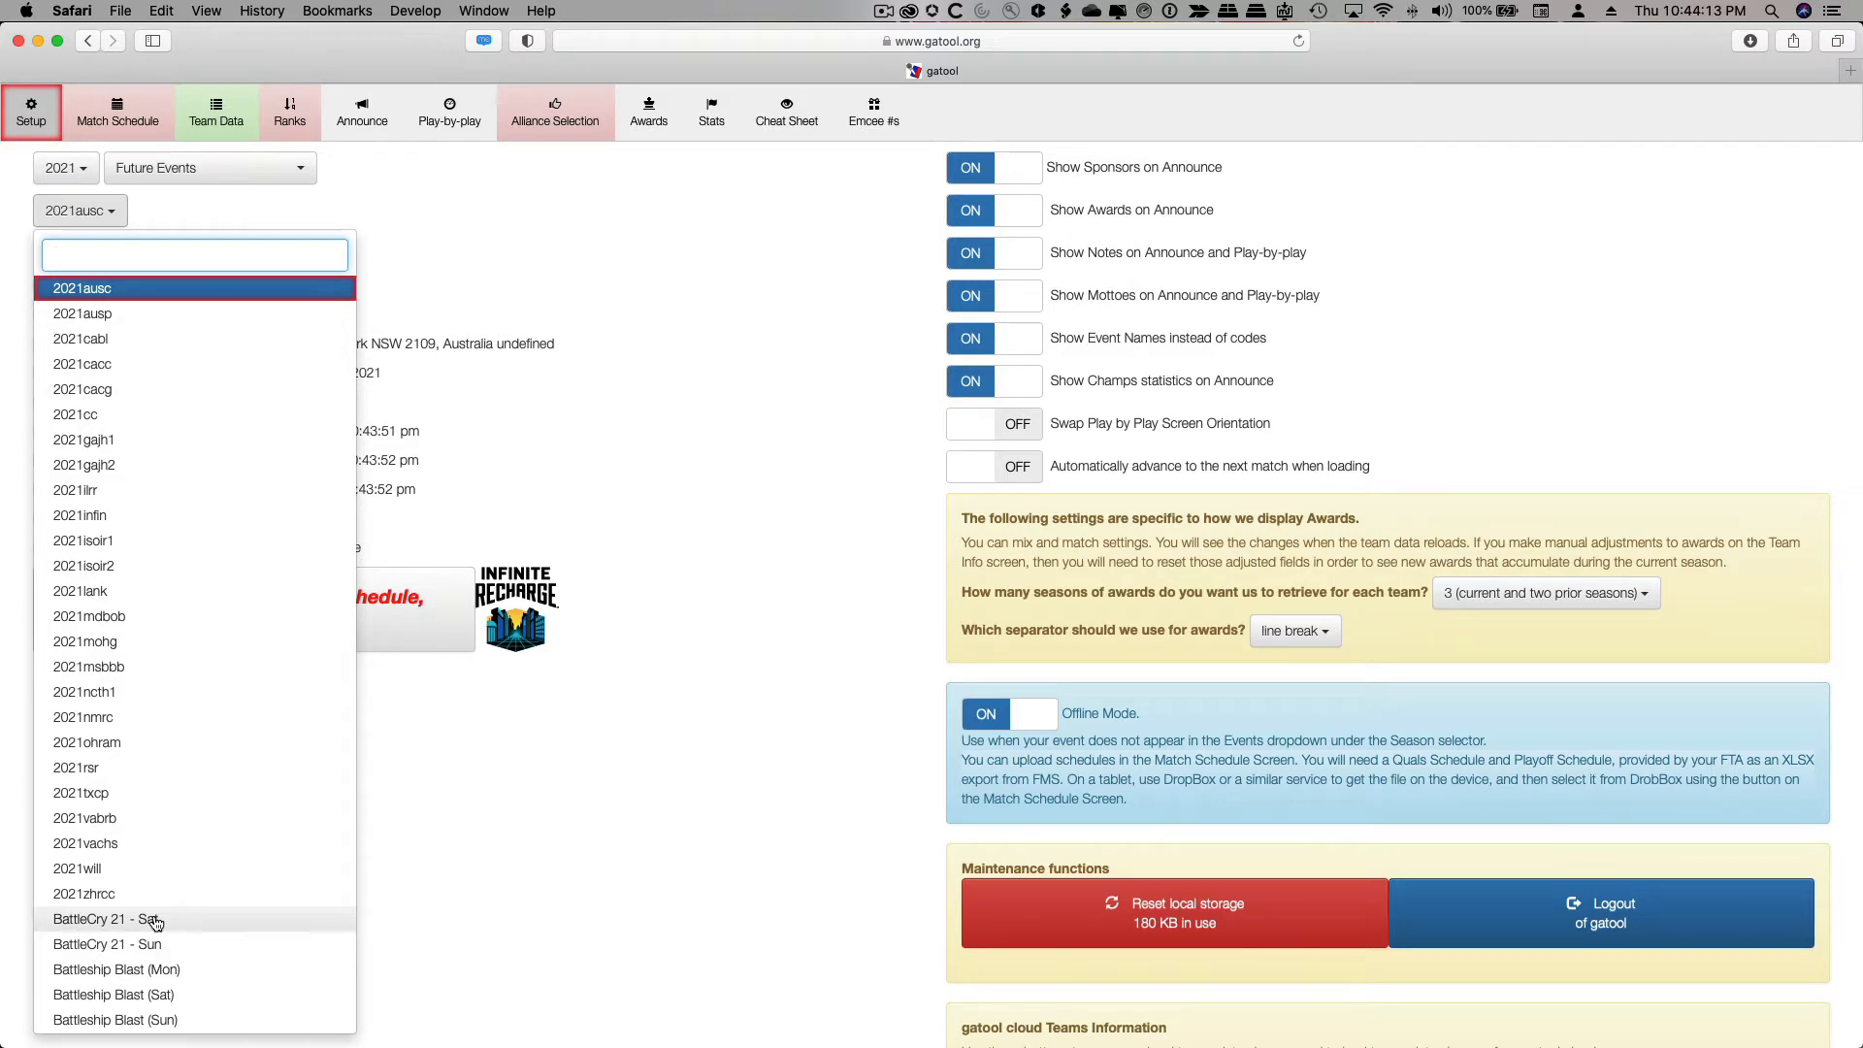
left_click(106, 919)
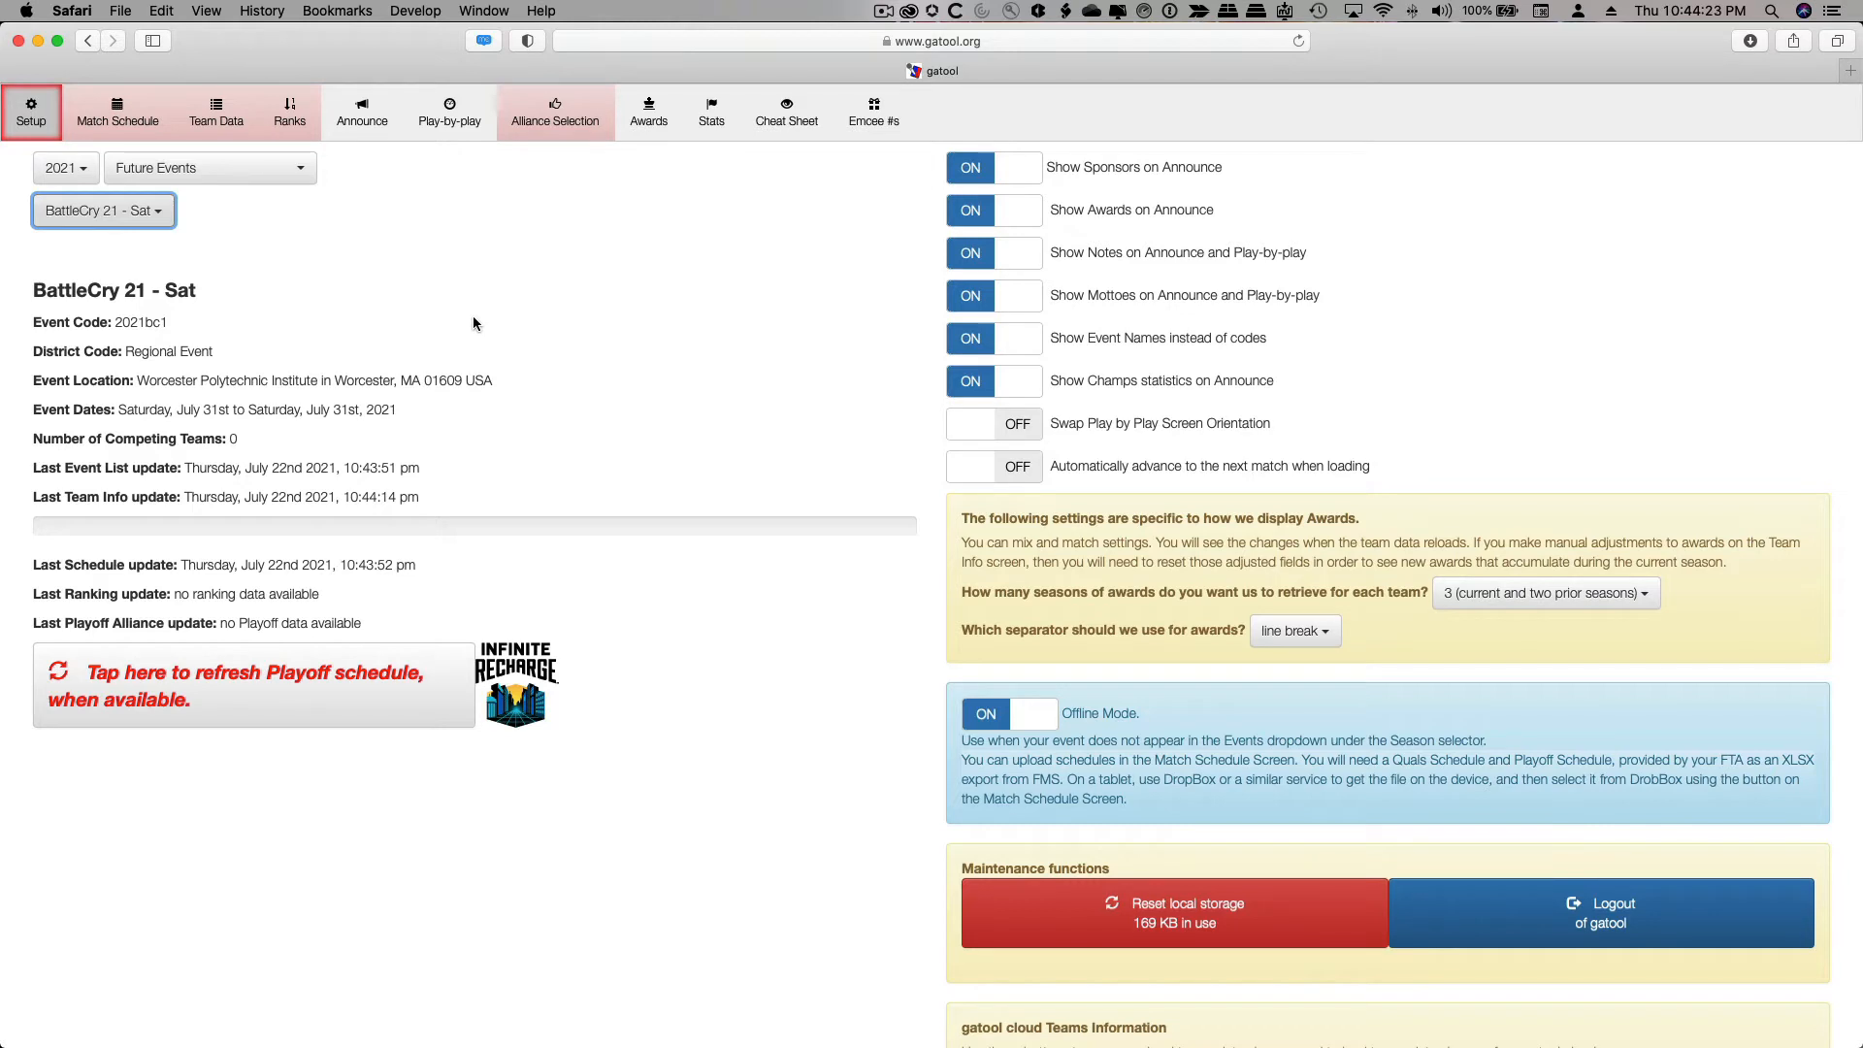
Load the Quals schedule from BC212021_ScheduleReport_Quals.xlsx and look over the listed matches
left_click(121, 113)
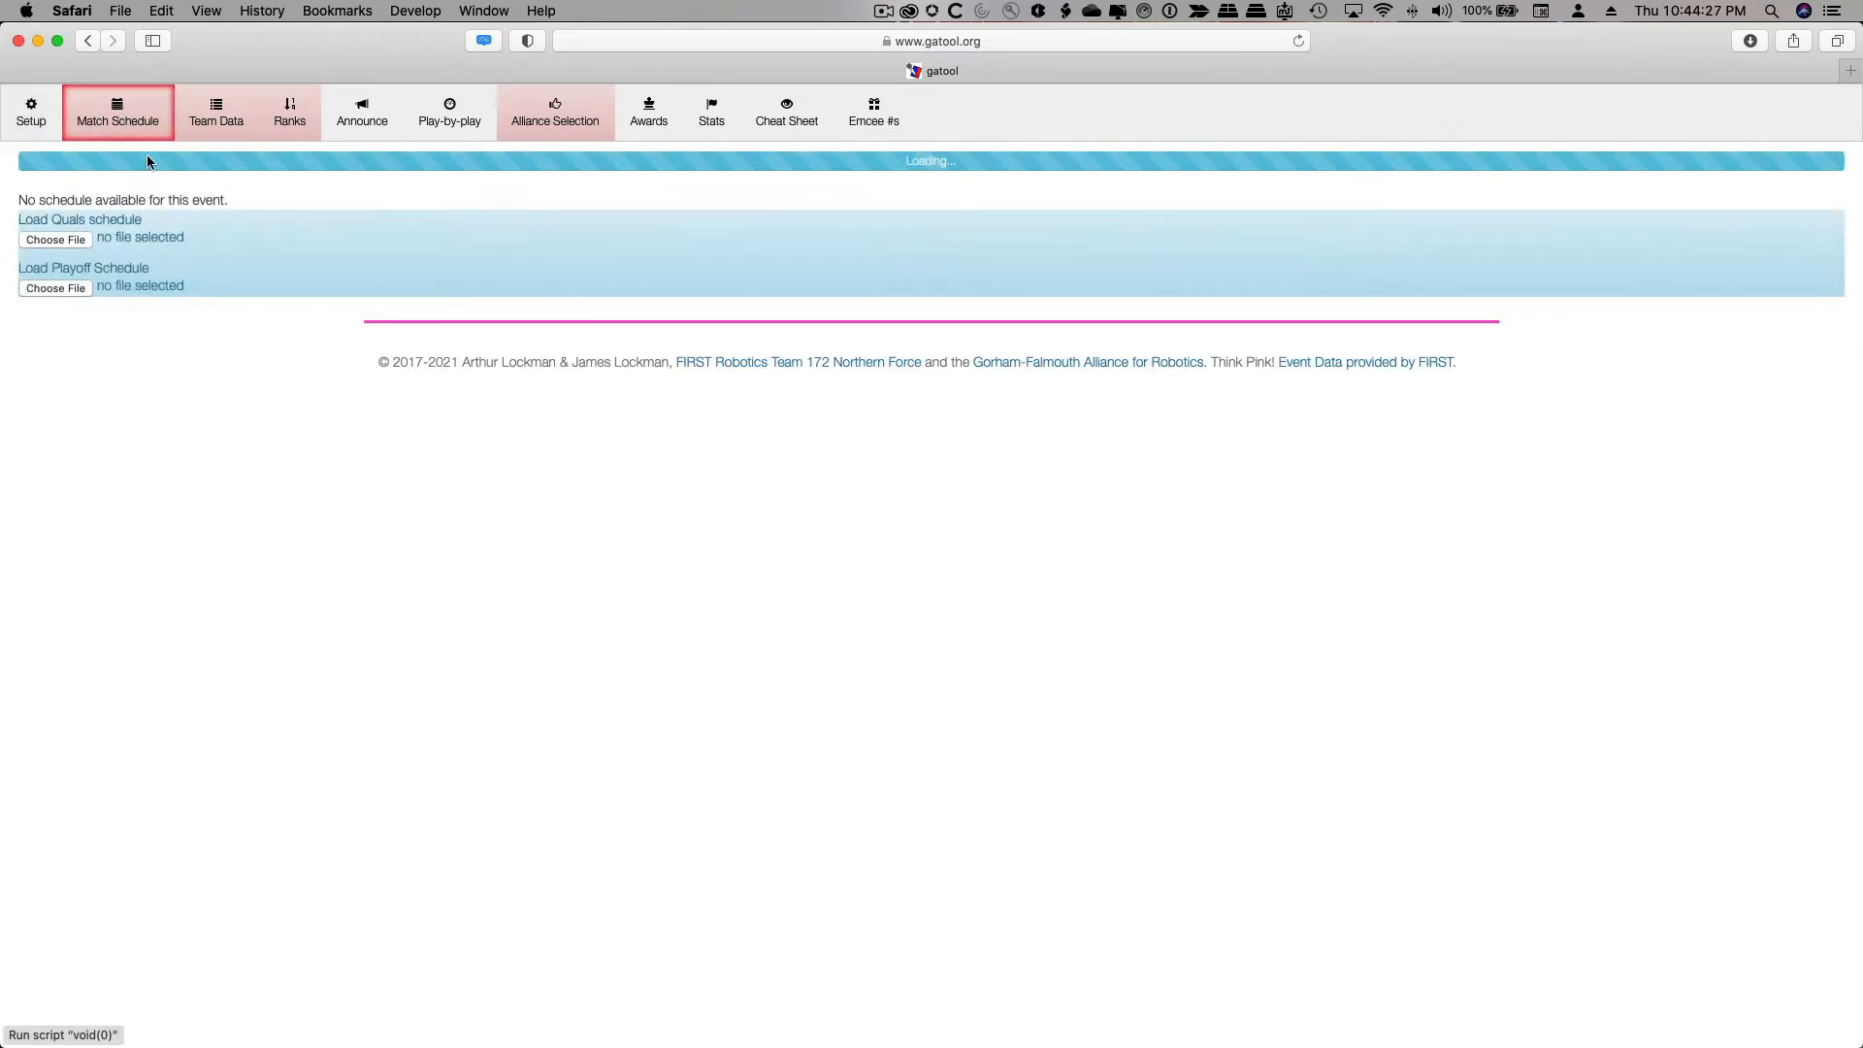
left_click(46, 240)
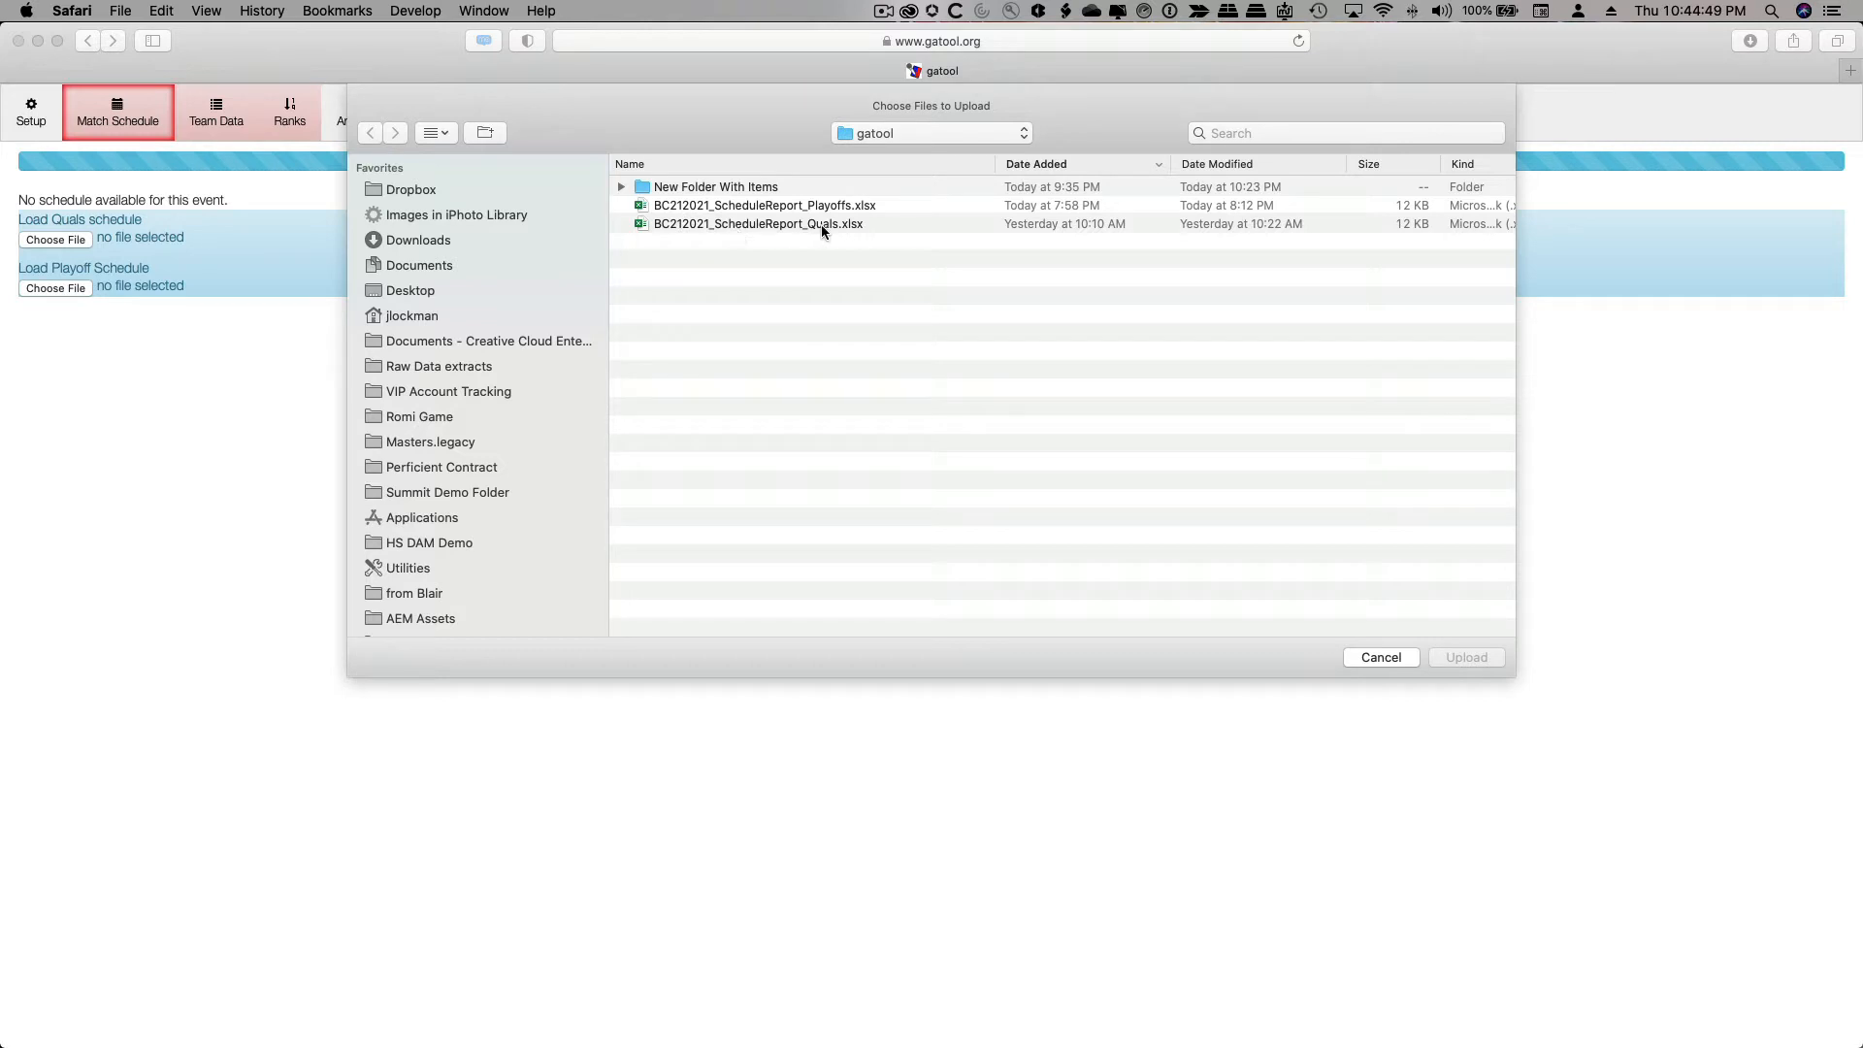
left_click(753, 227)
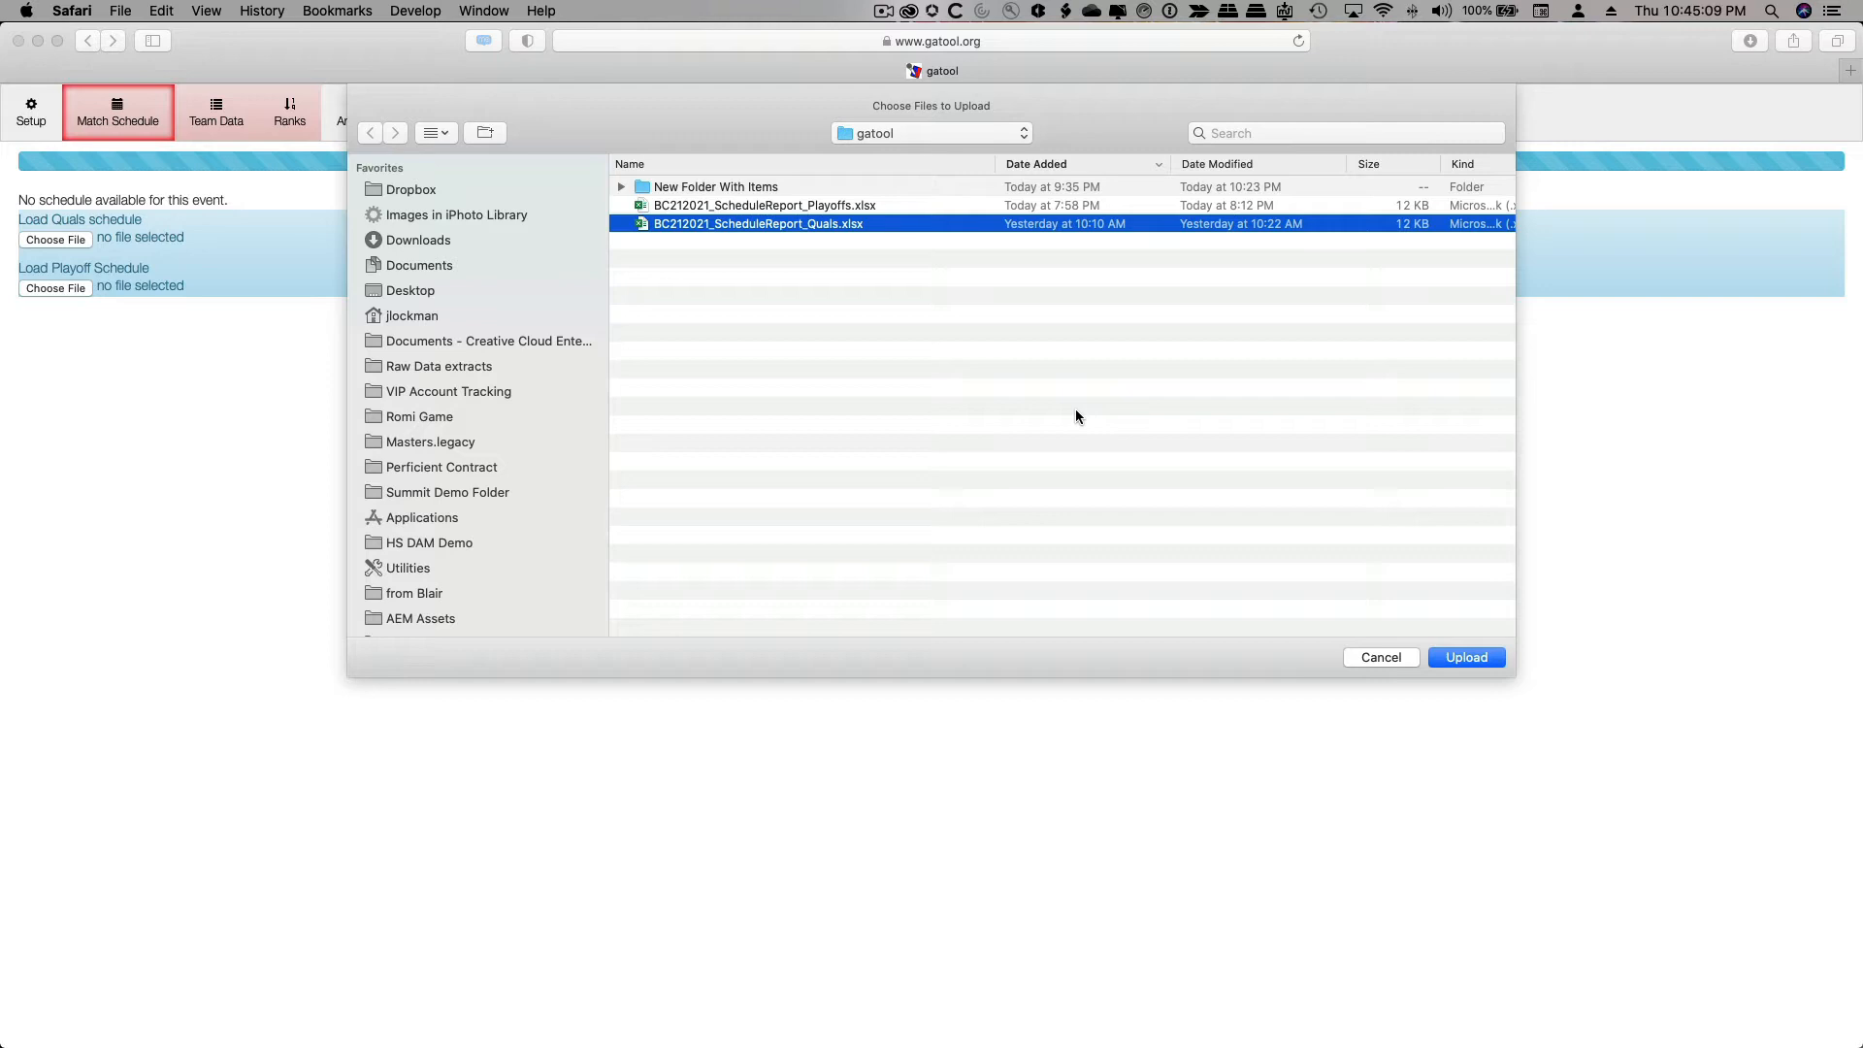
left_click(1467, 658)
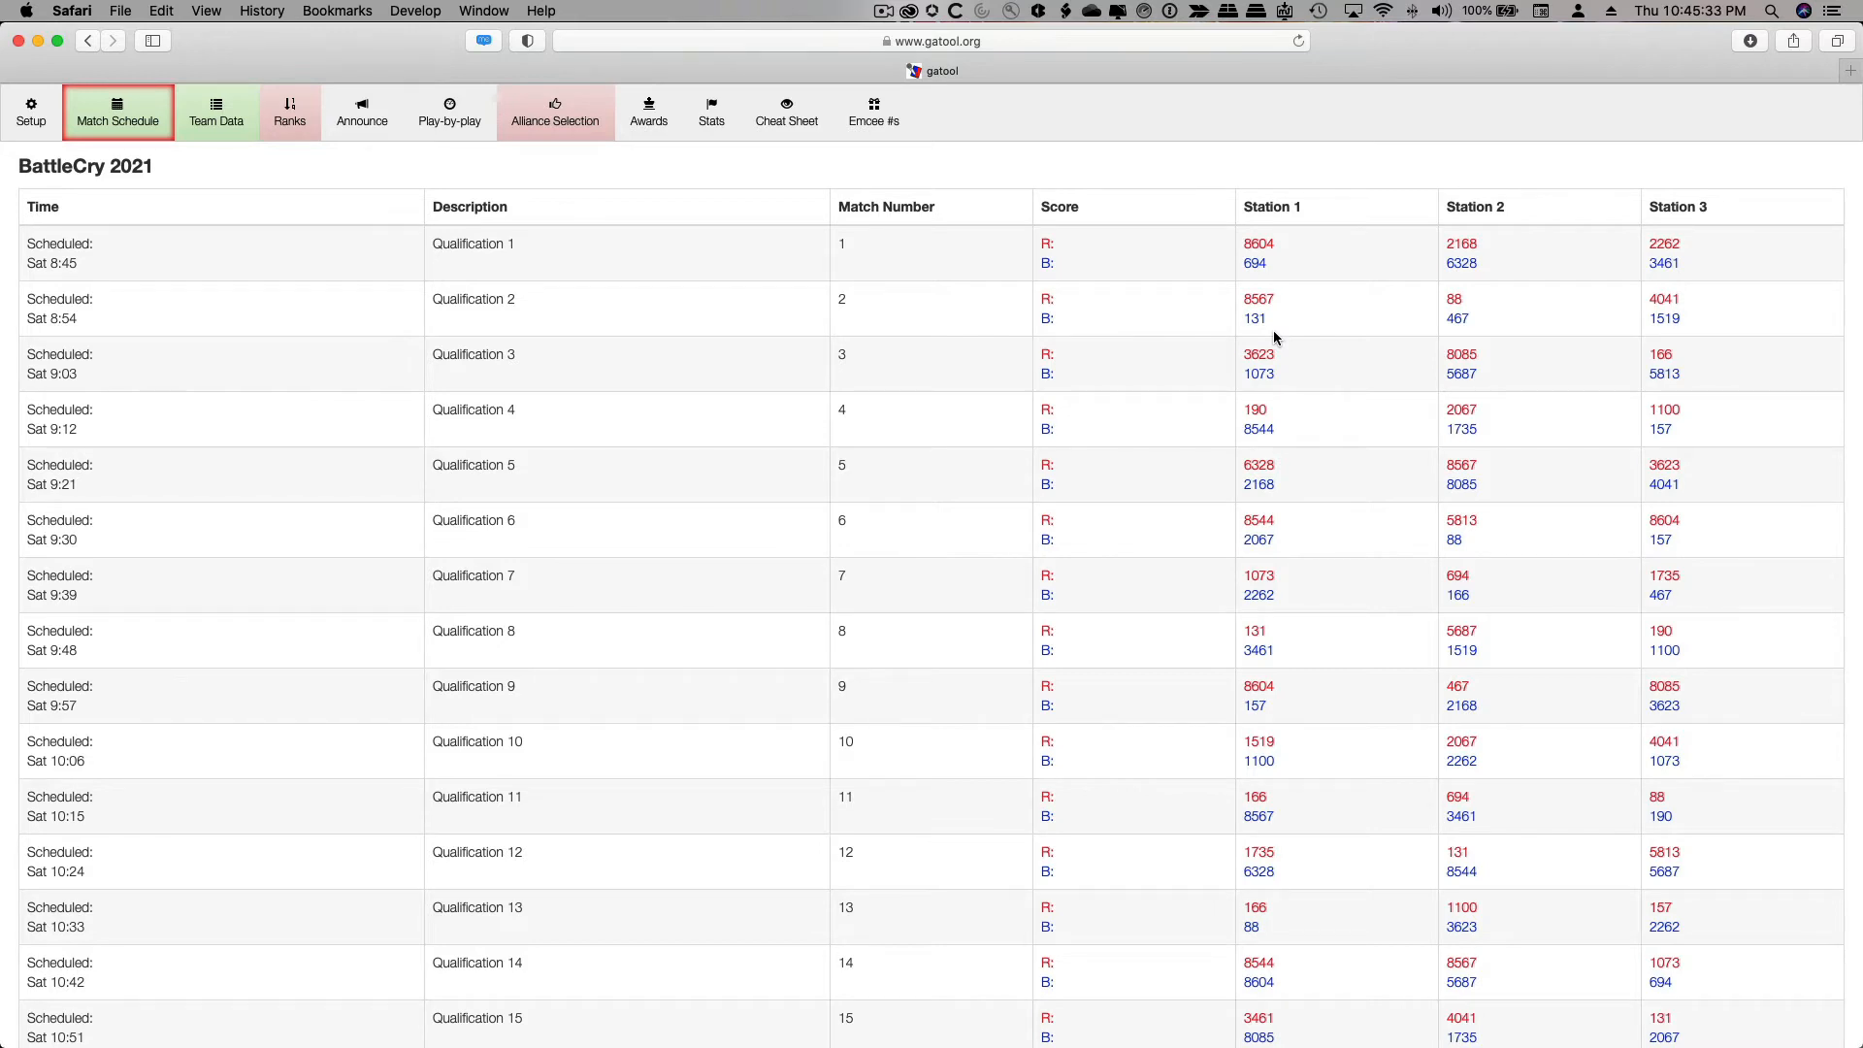
scroll(1378, 384, "down", 10)
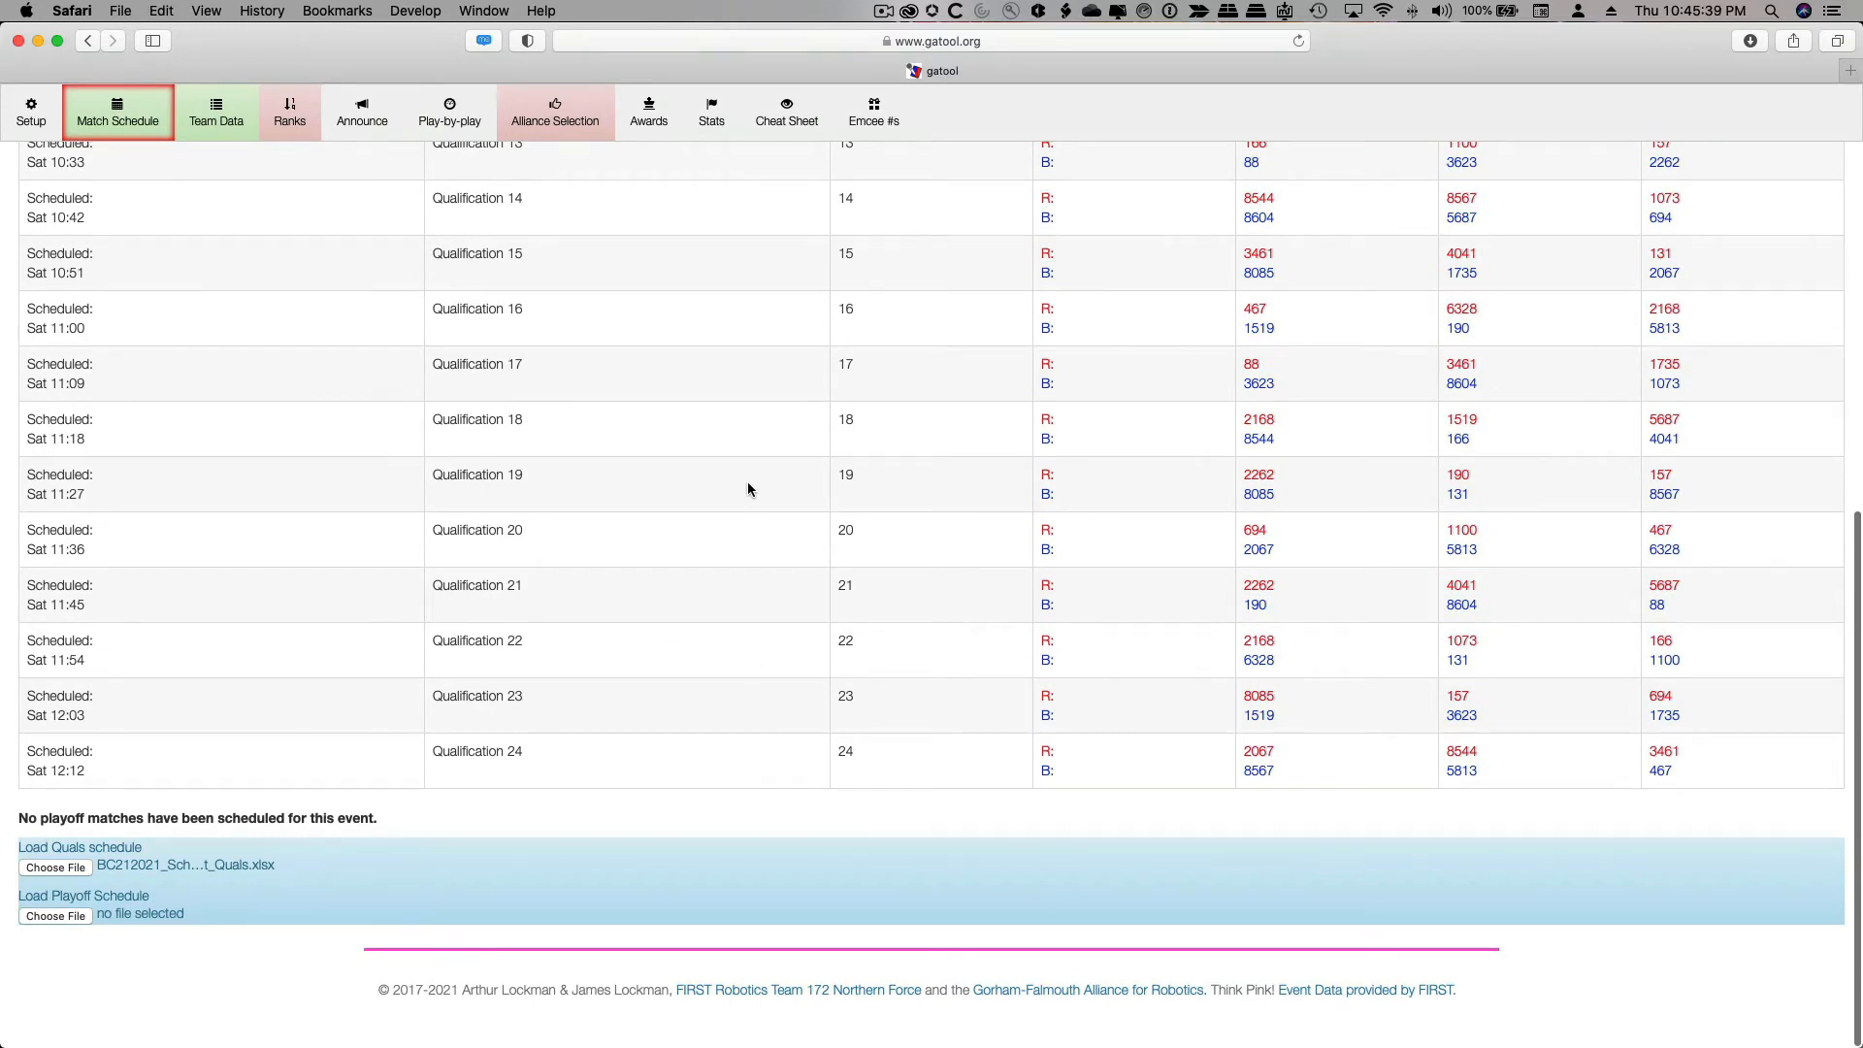
scroll(747, 483, "up", 10)
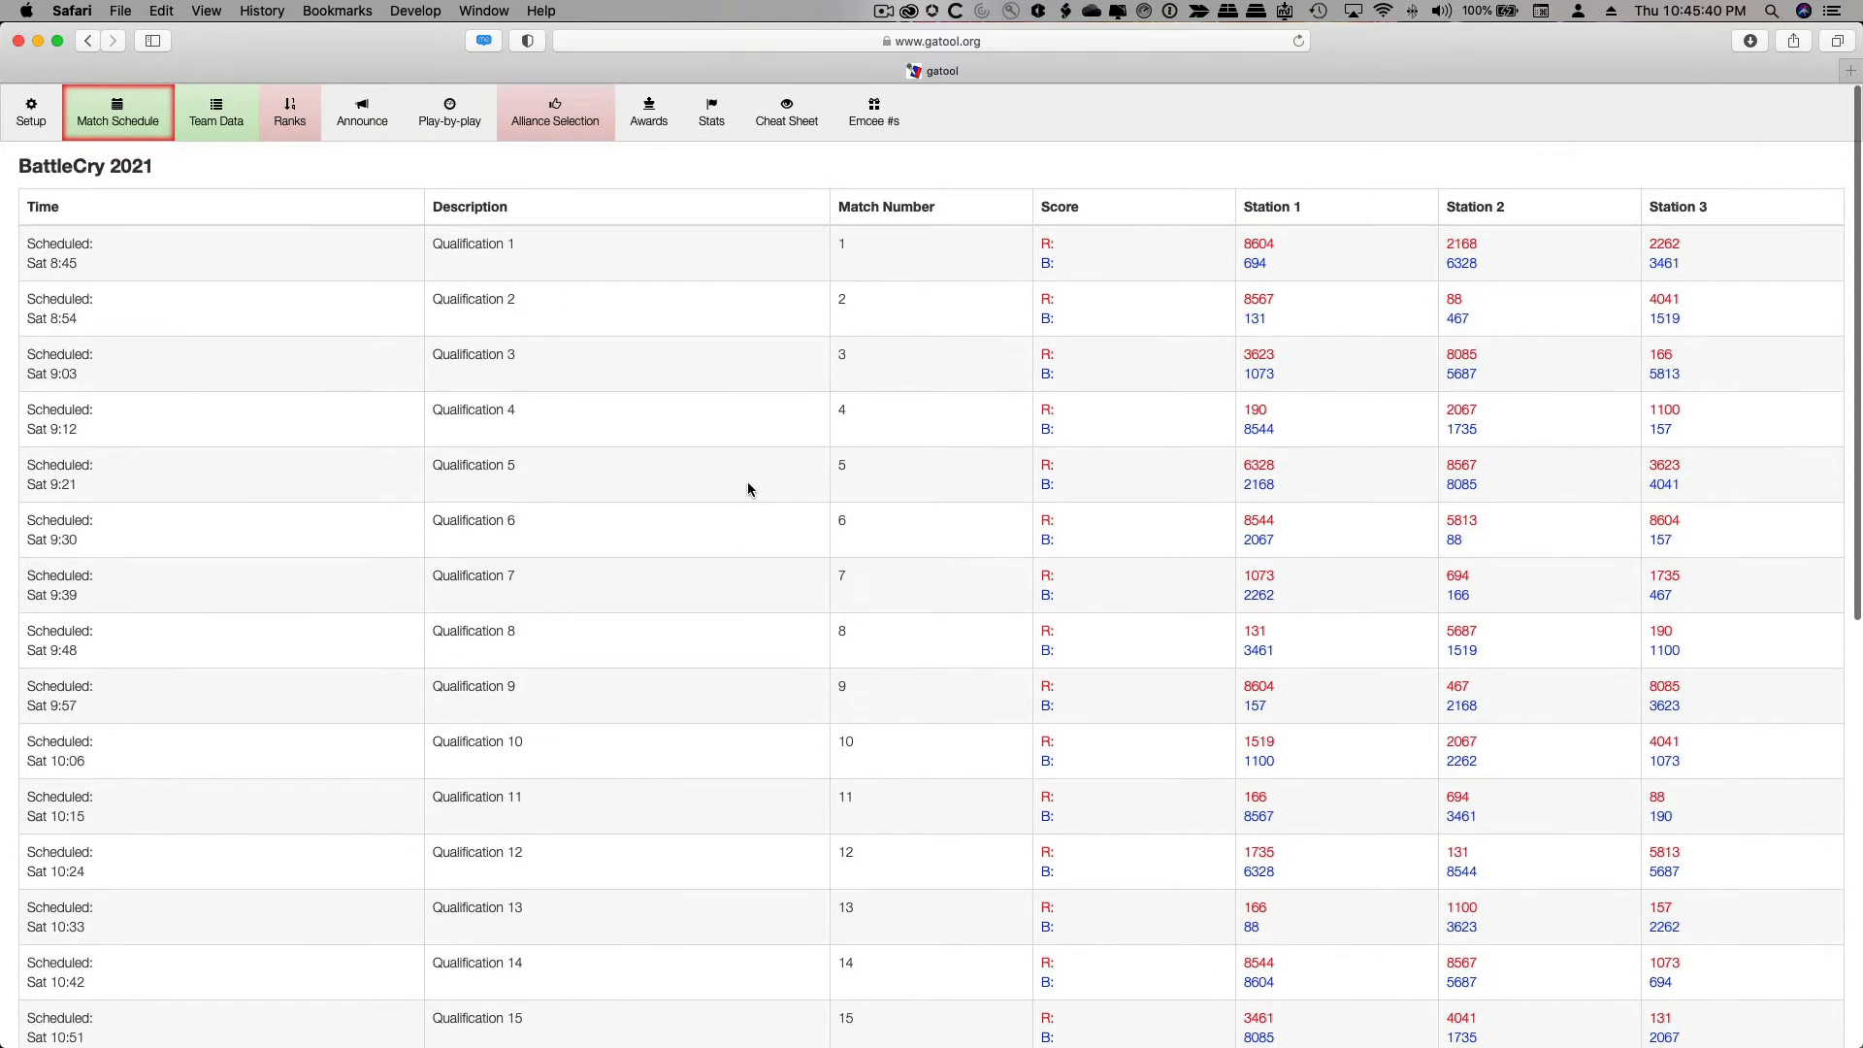
Look through the BattleCry team data and sort the table by team number
left_click(216, 114)
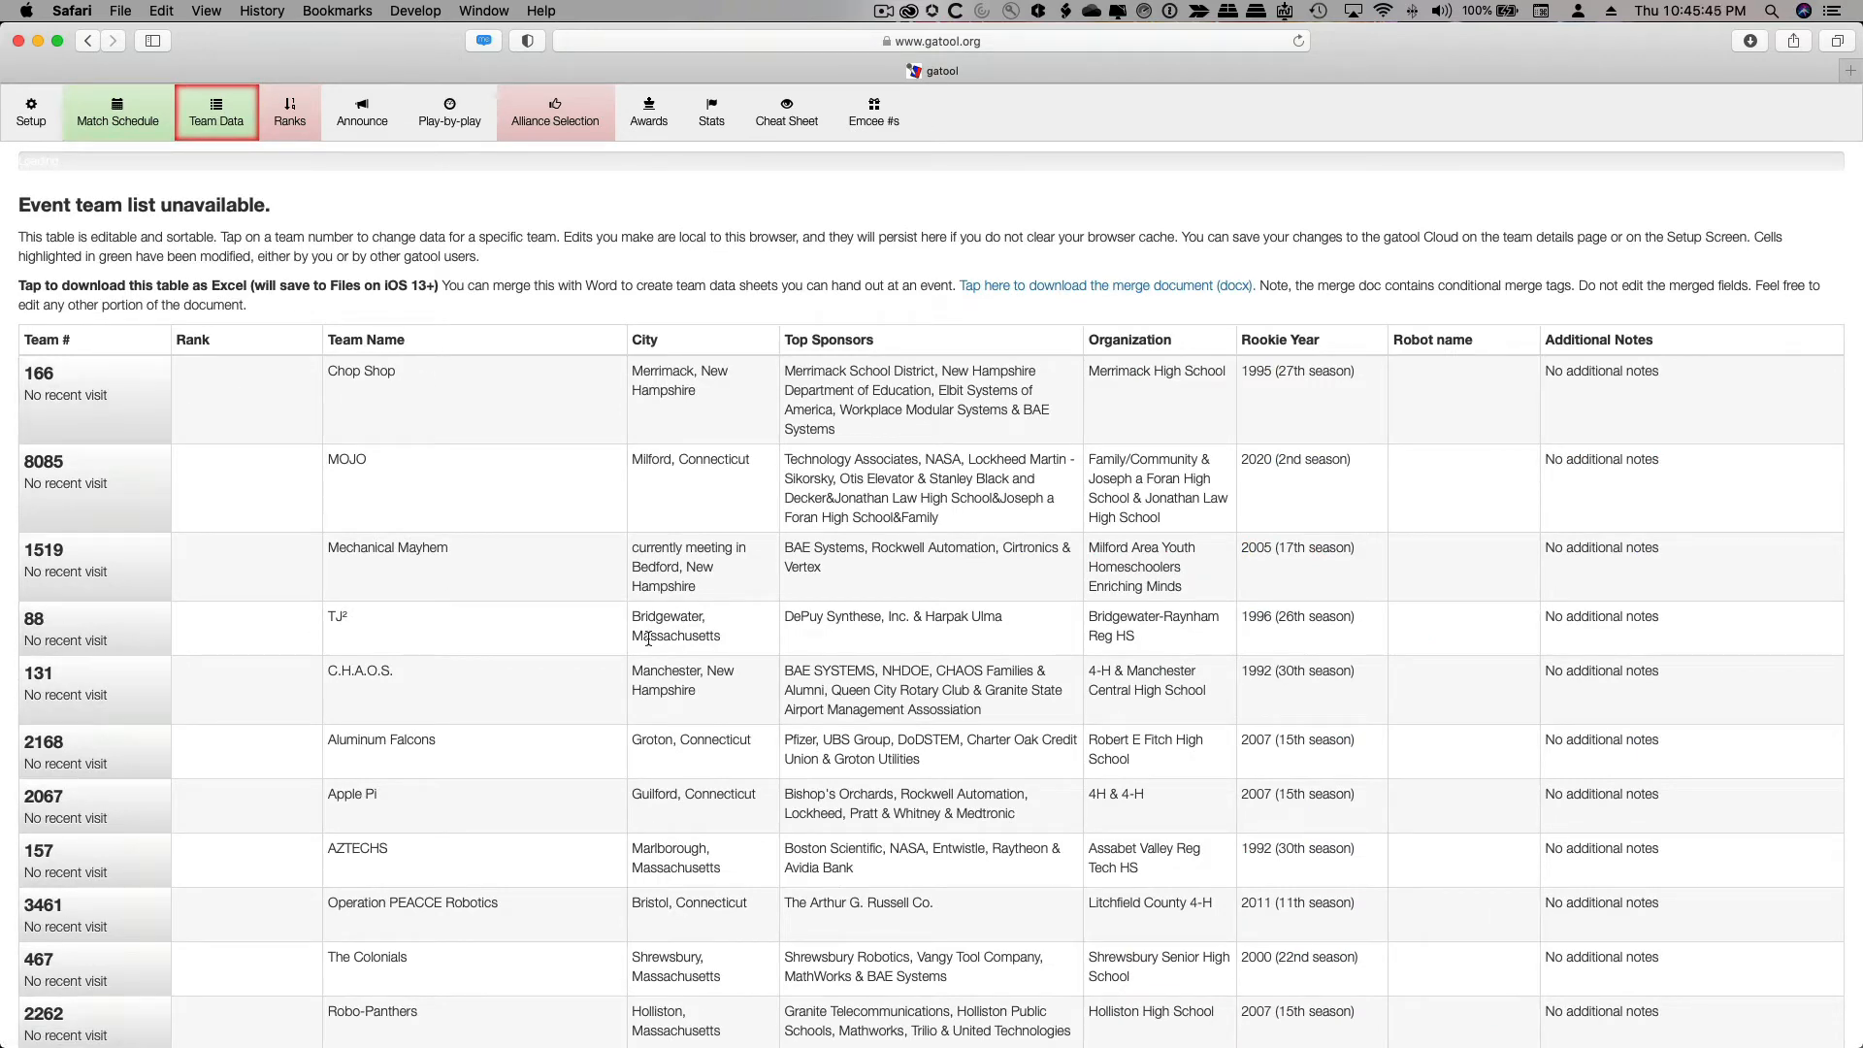
scroll(648, 638, "down", 15)
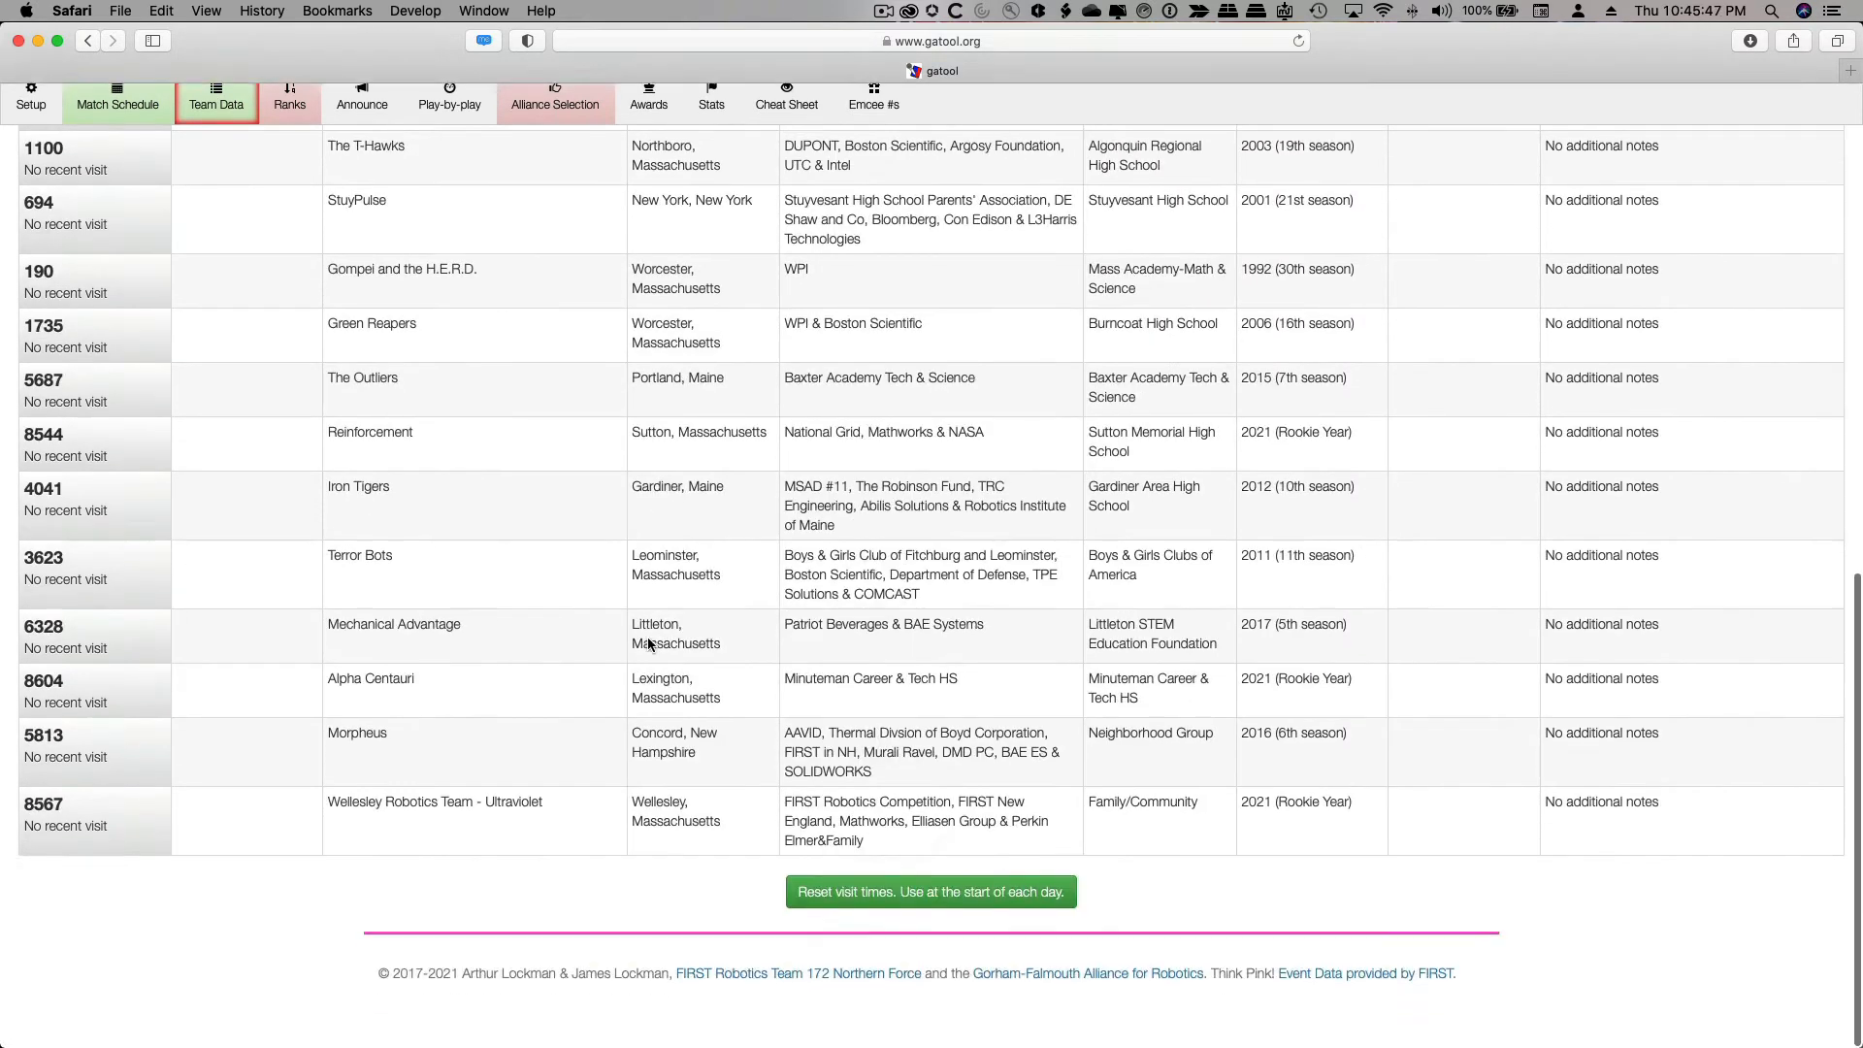
scroll(648, 641, "up", 12)
scroll(648, 643, "up", 4)
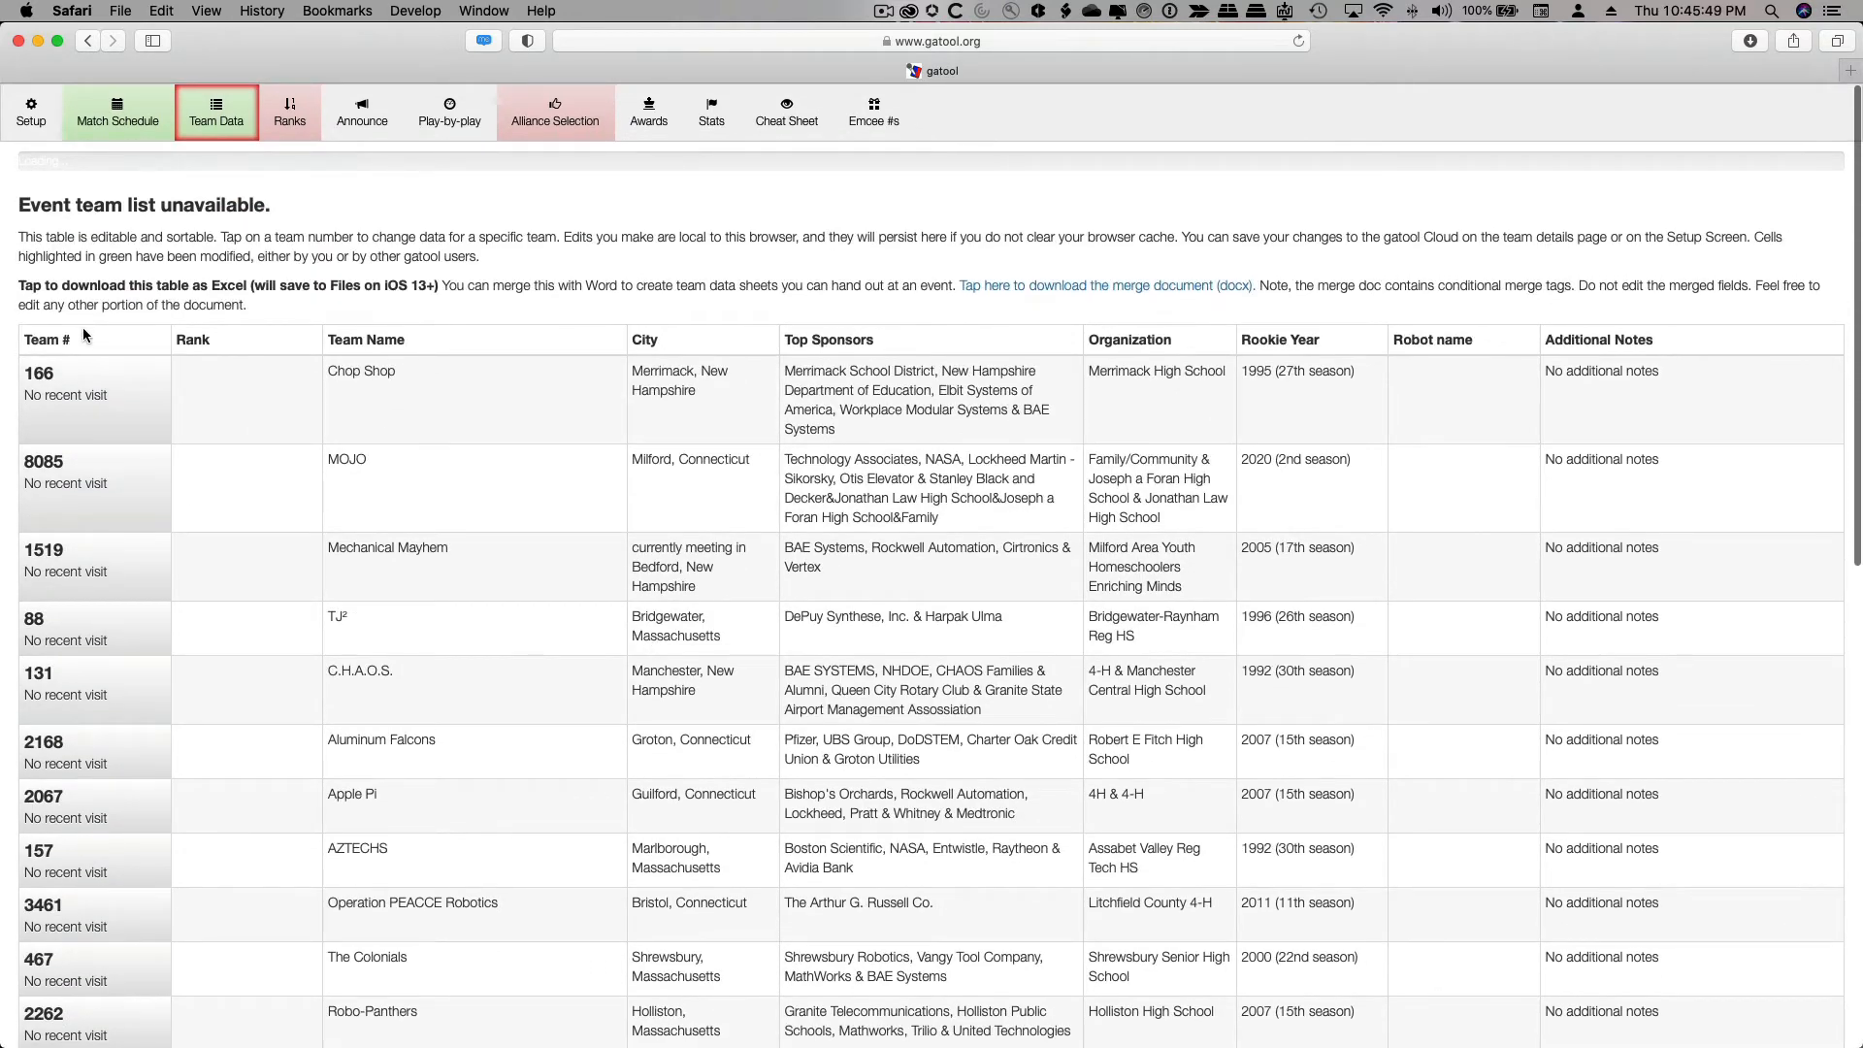
left_click(84, 329)
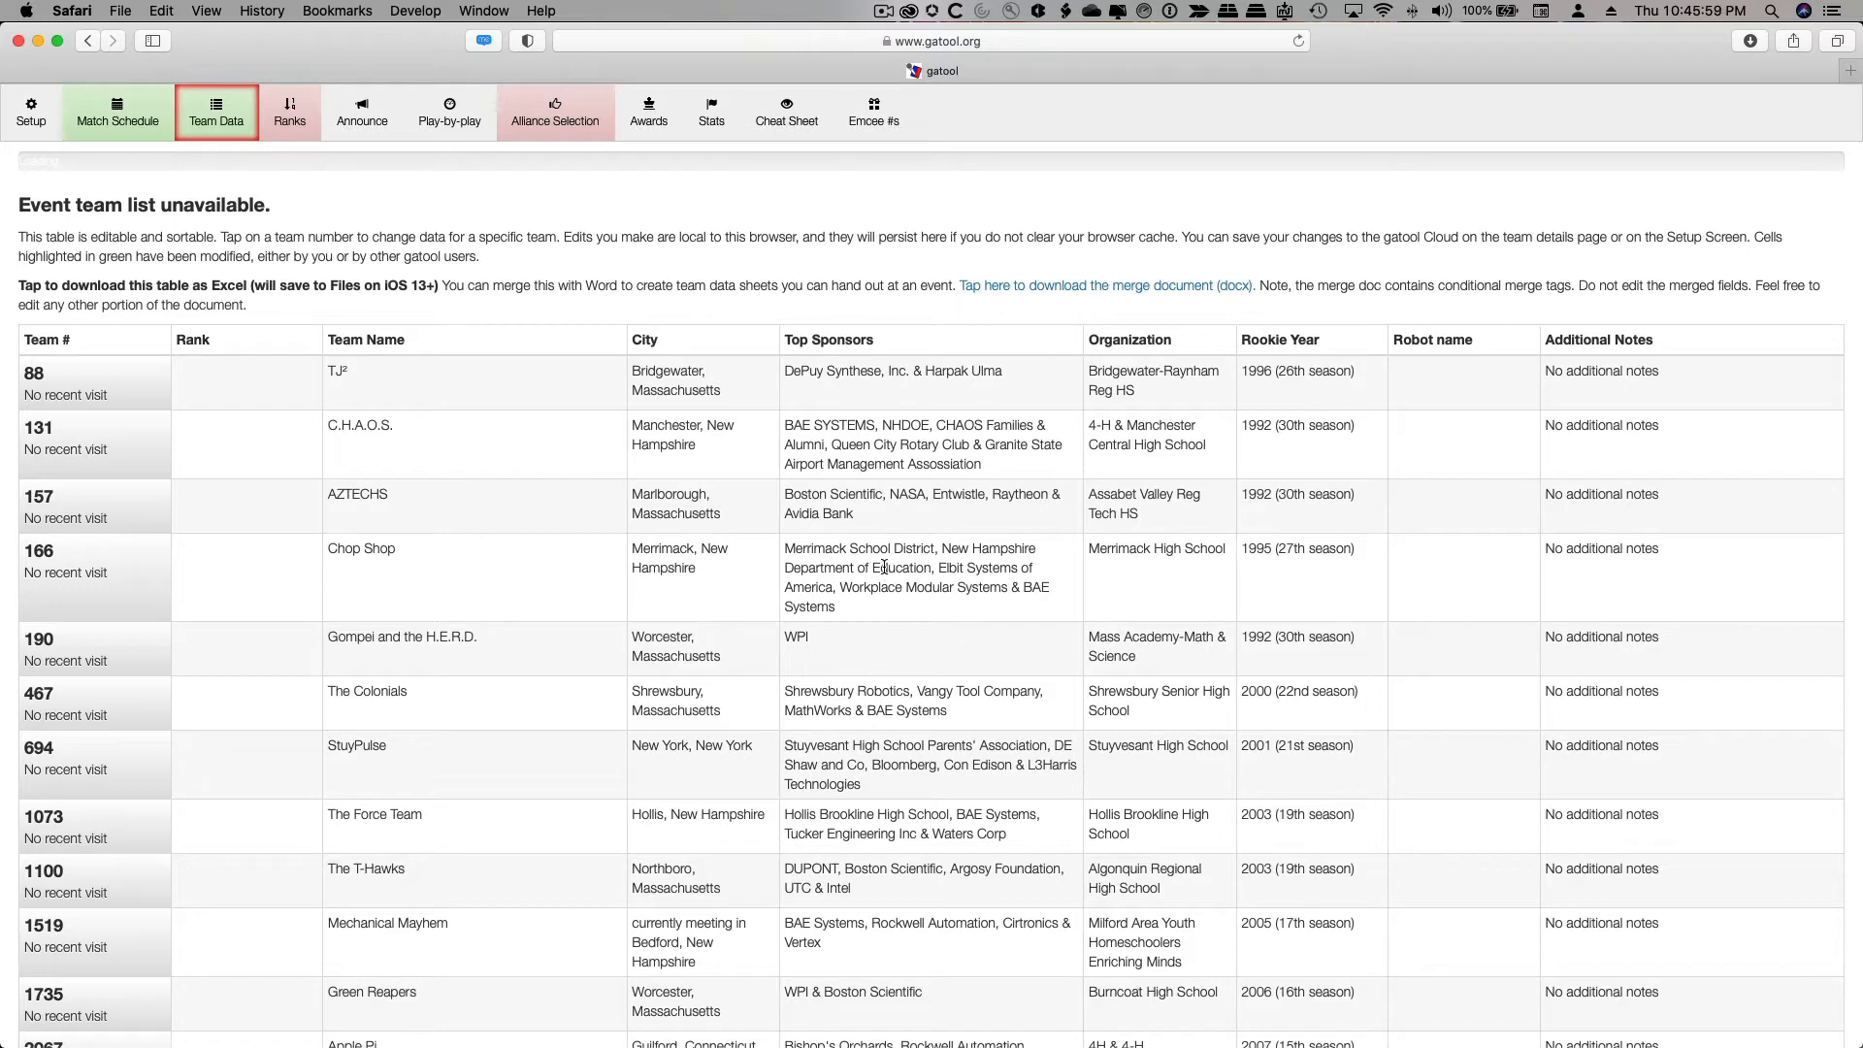
Load the teams data from gatool Cloud for the event, accepting the replacement of local changes
left_click(32, 118)
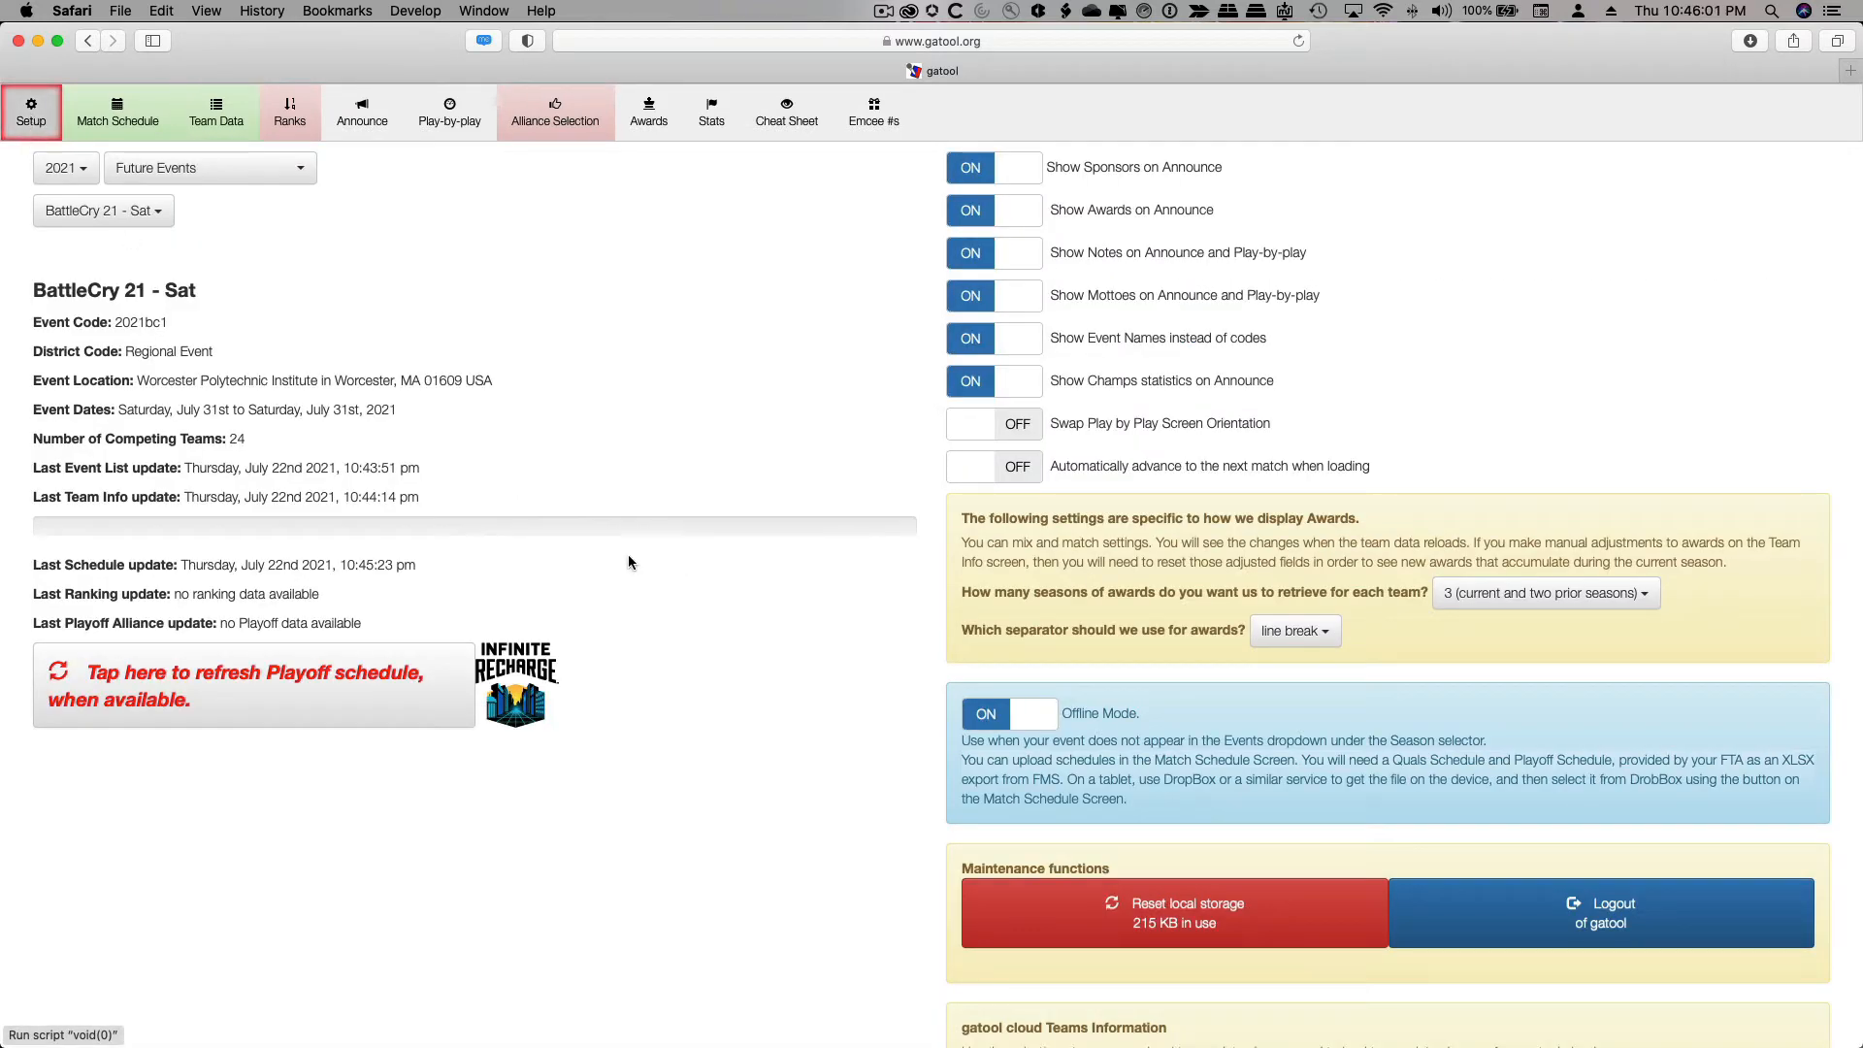
scroll(864, 802, "down", 3)
scroll(861, 801, "down", 4)
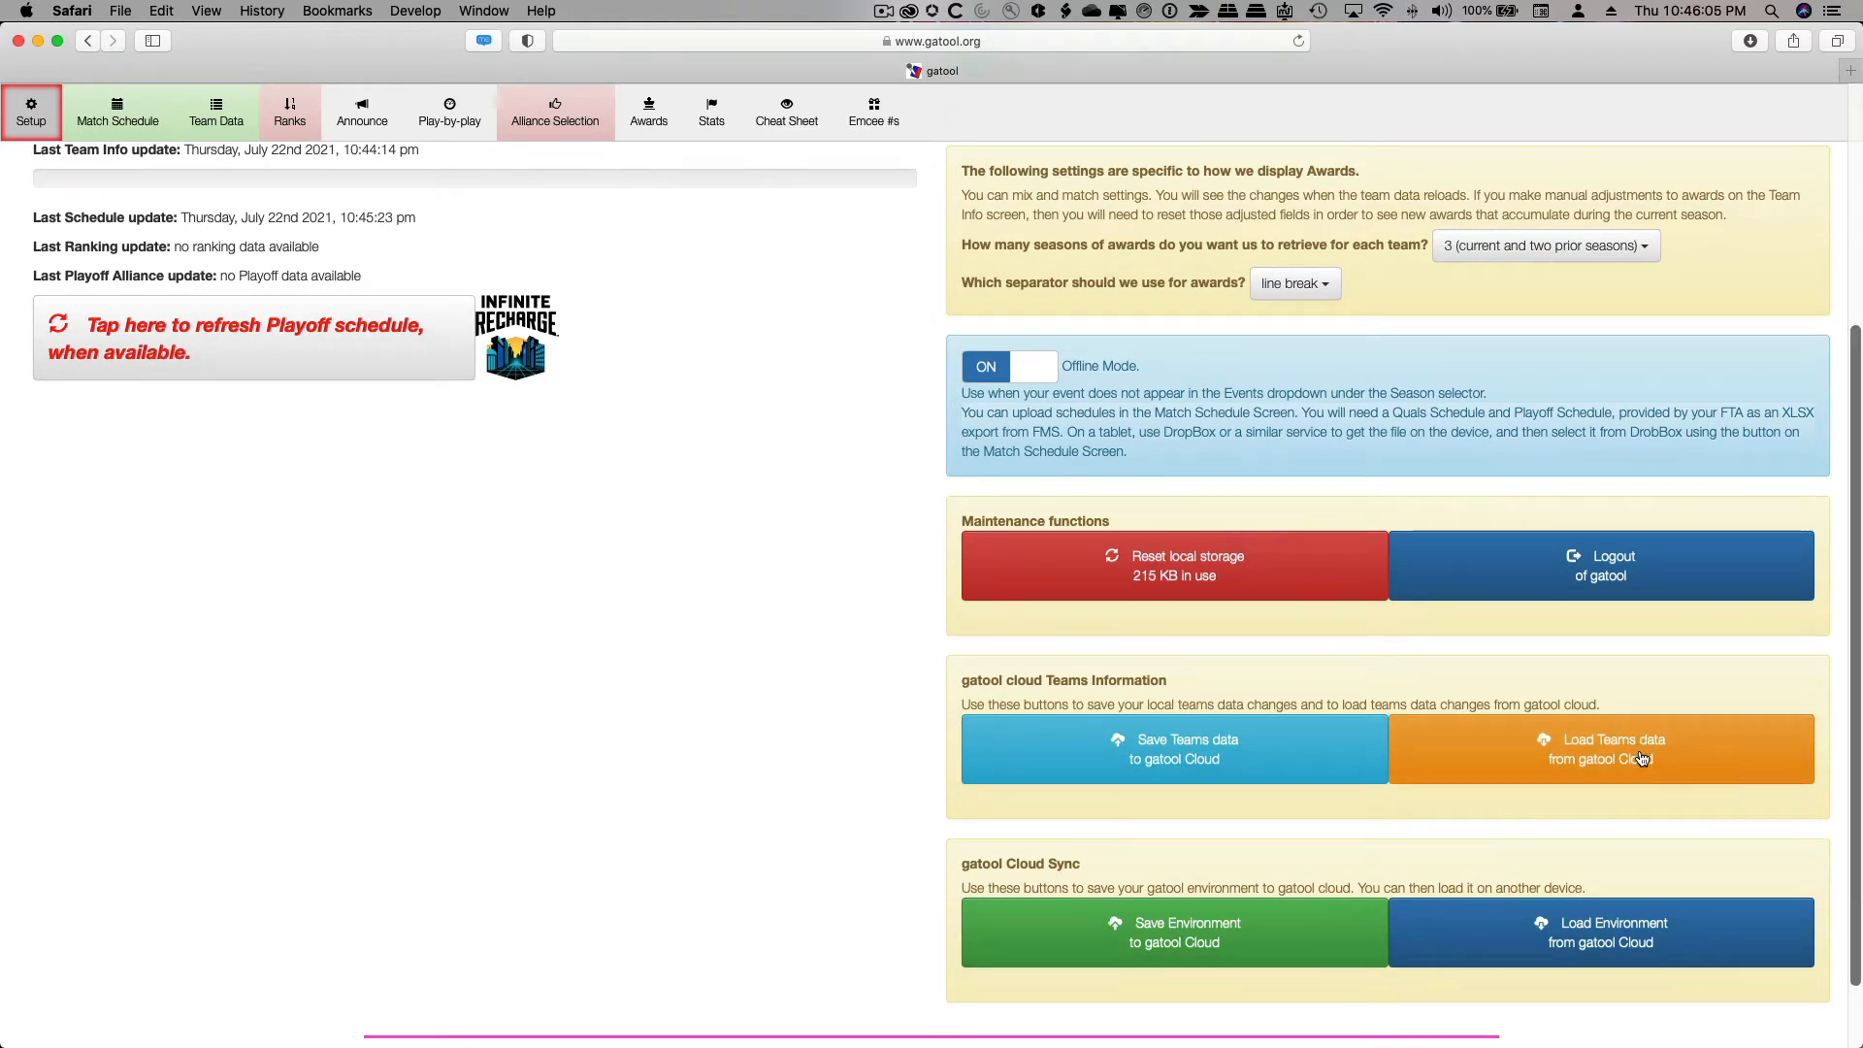
left_click(1686, 759)
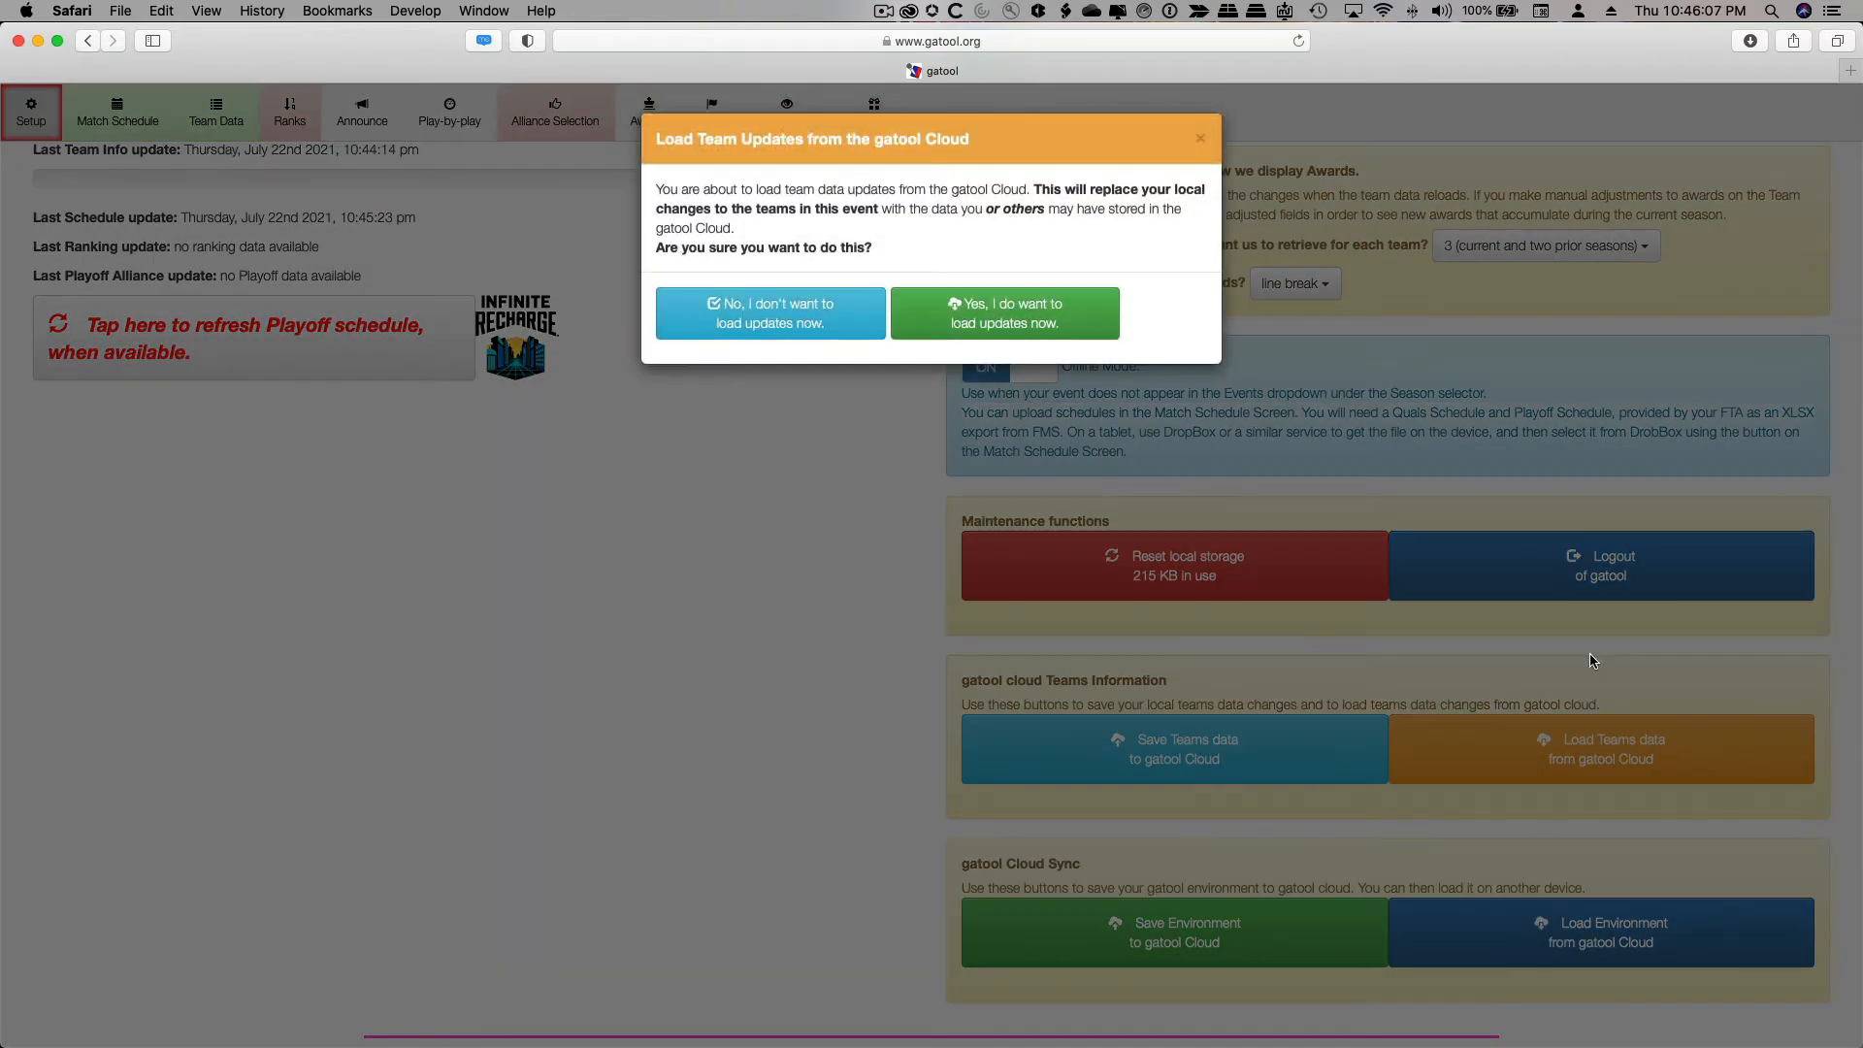
left_click(1012, 318)
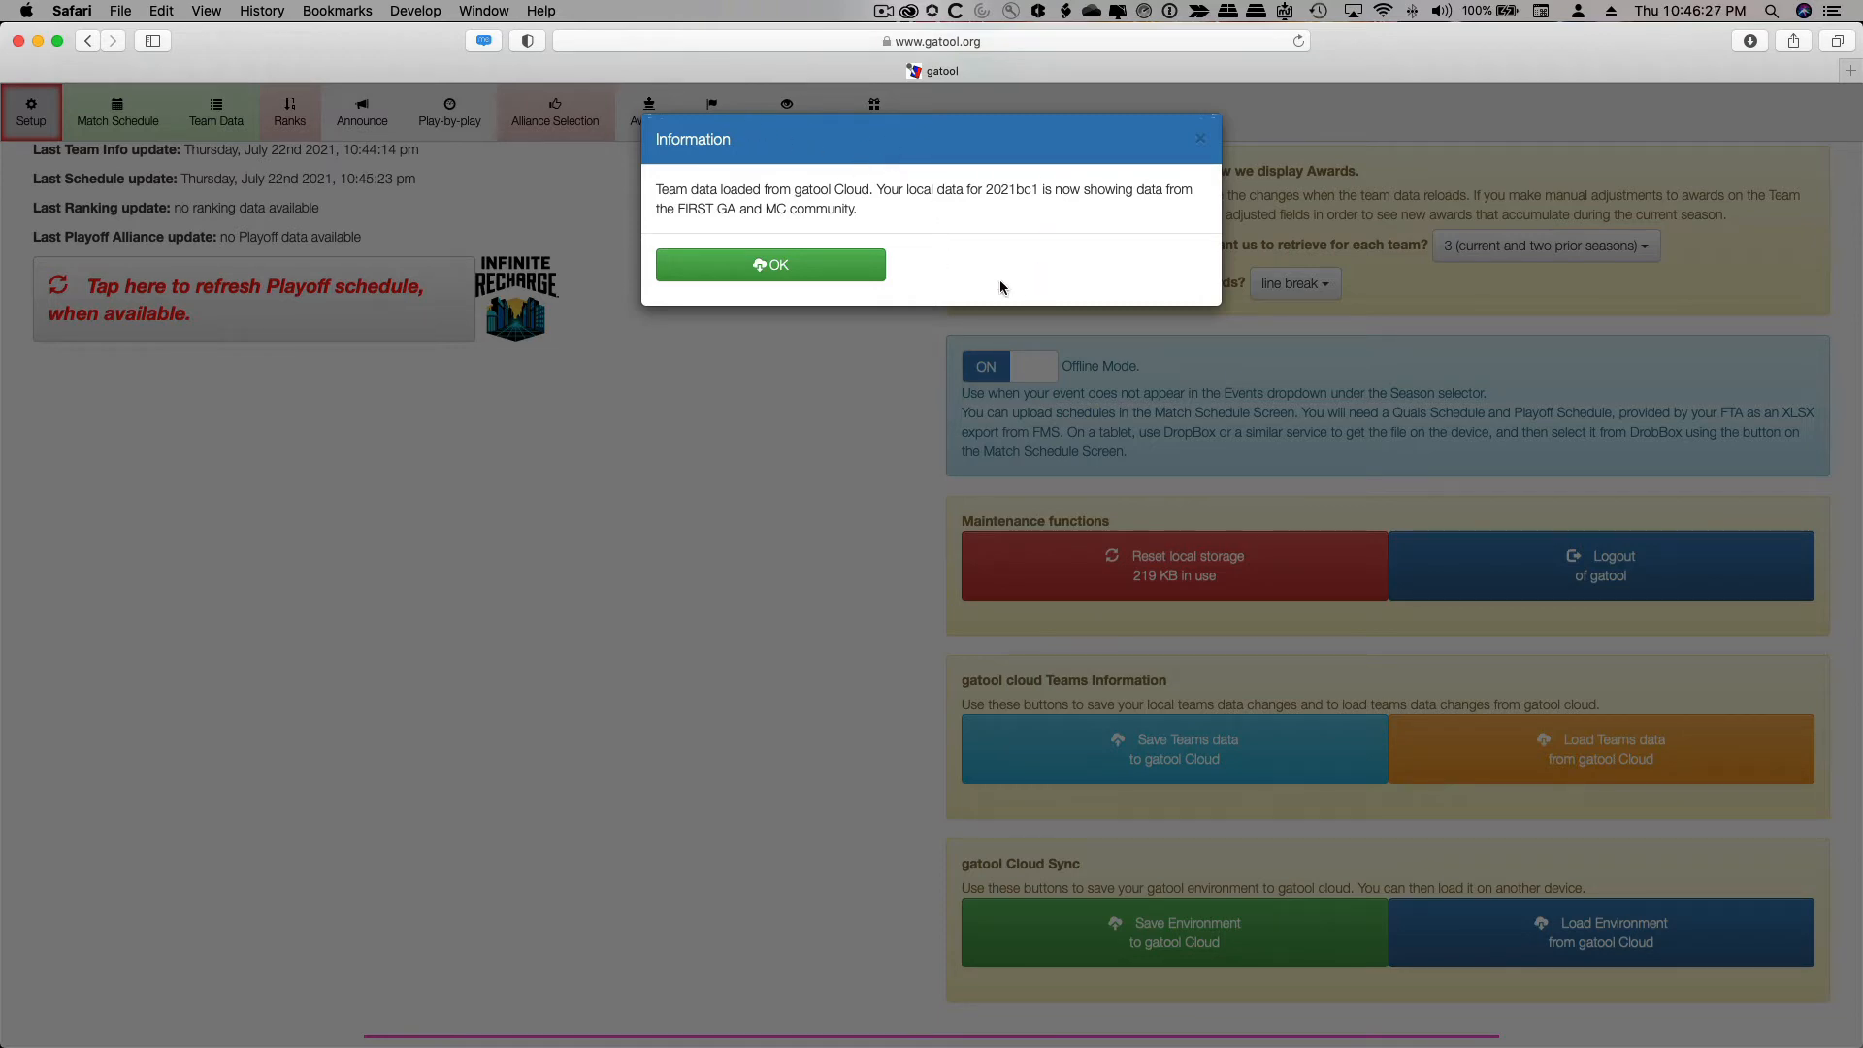
left_click(797, 270)
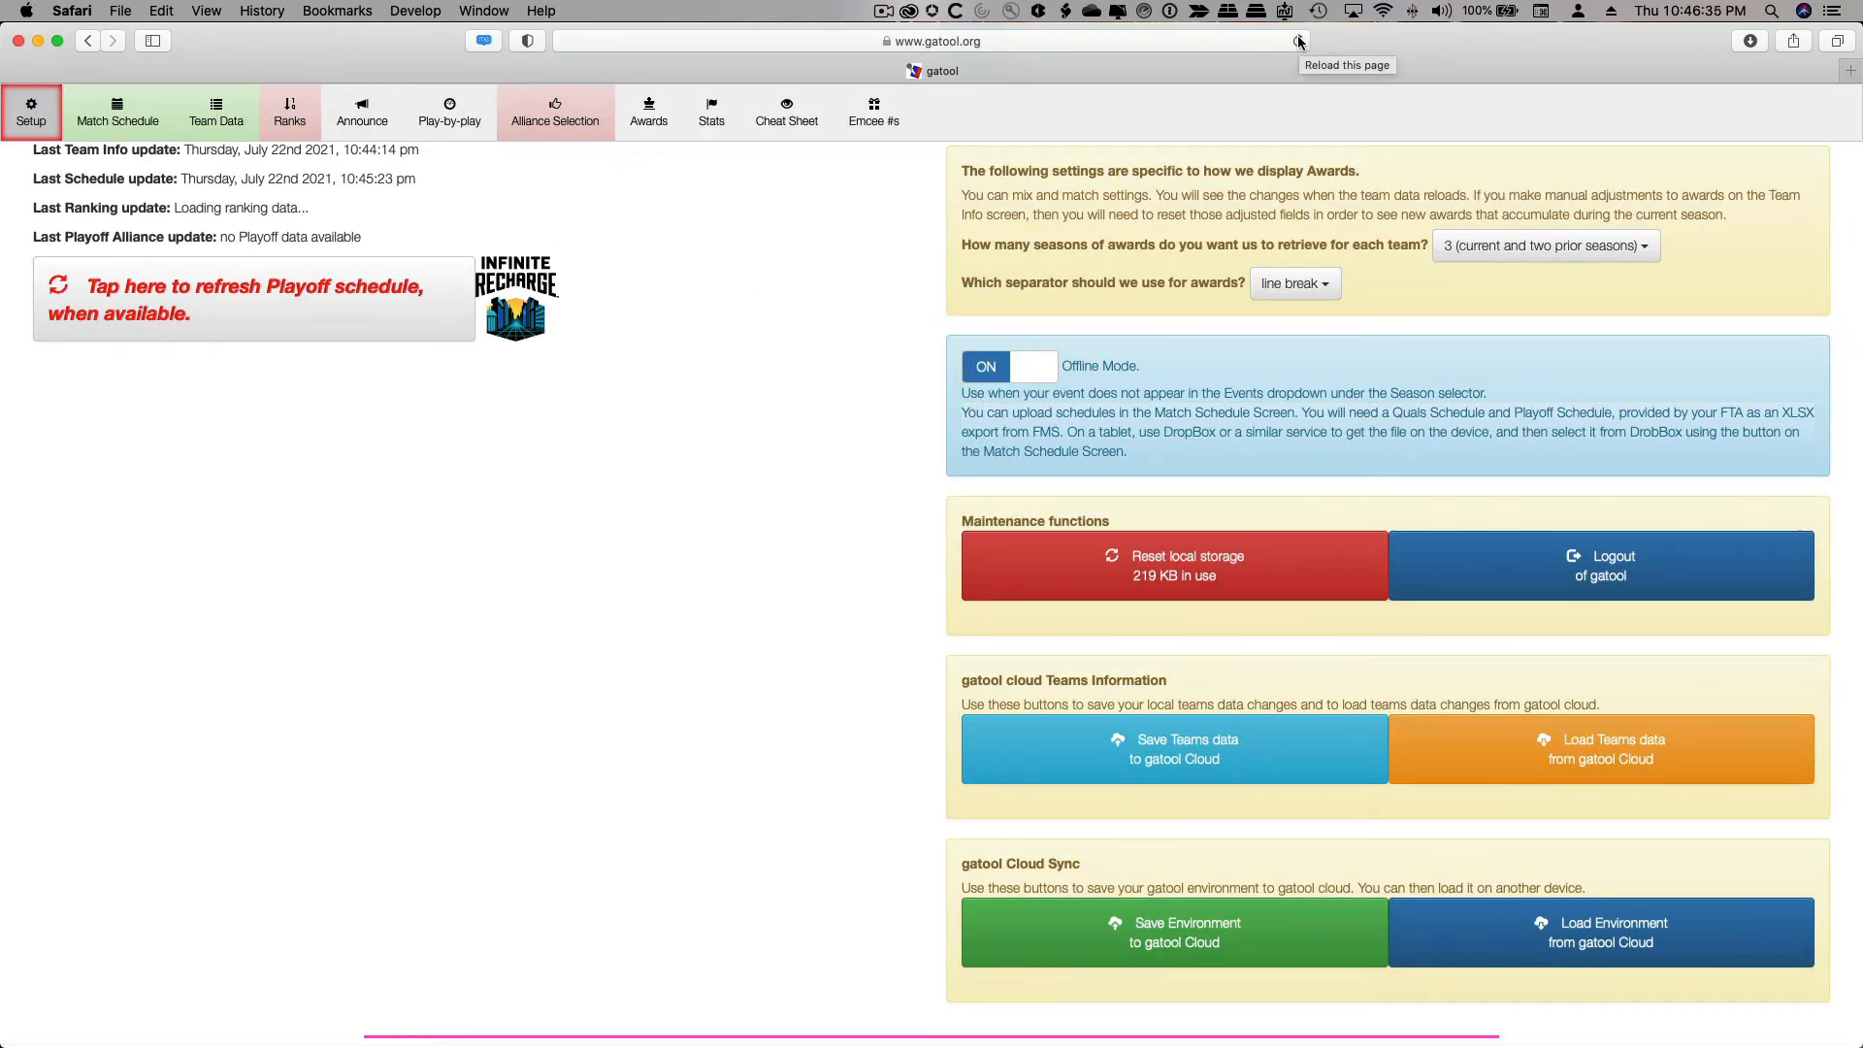
Review the Team Data table with the cloud updates and examine the editable details of team 166
left_click(213, 121)
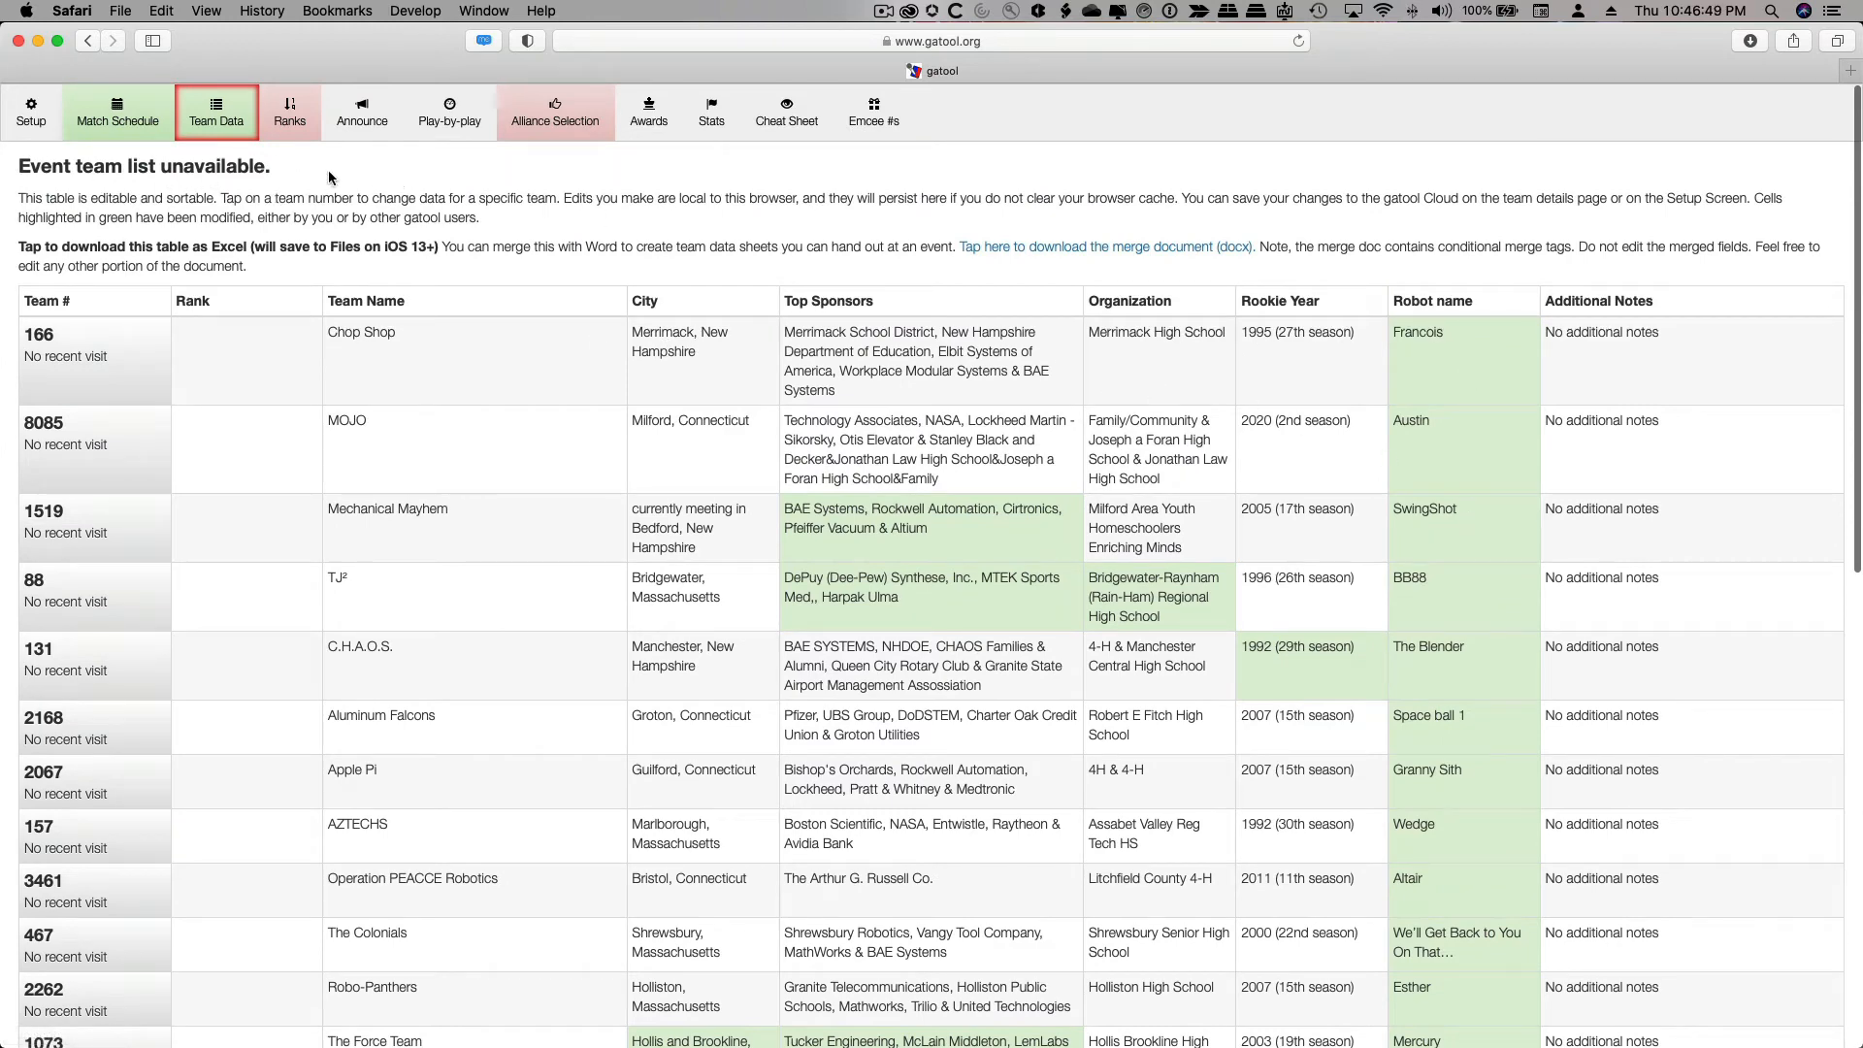
scroll(864, 549, "down", 8)
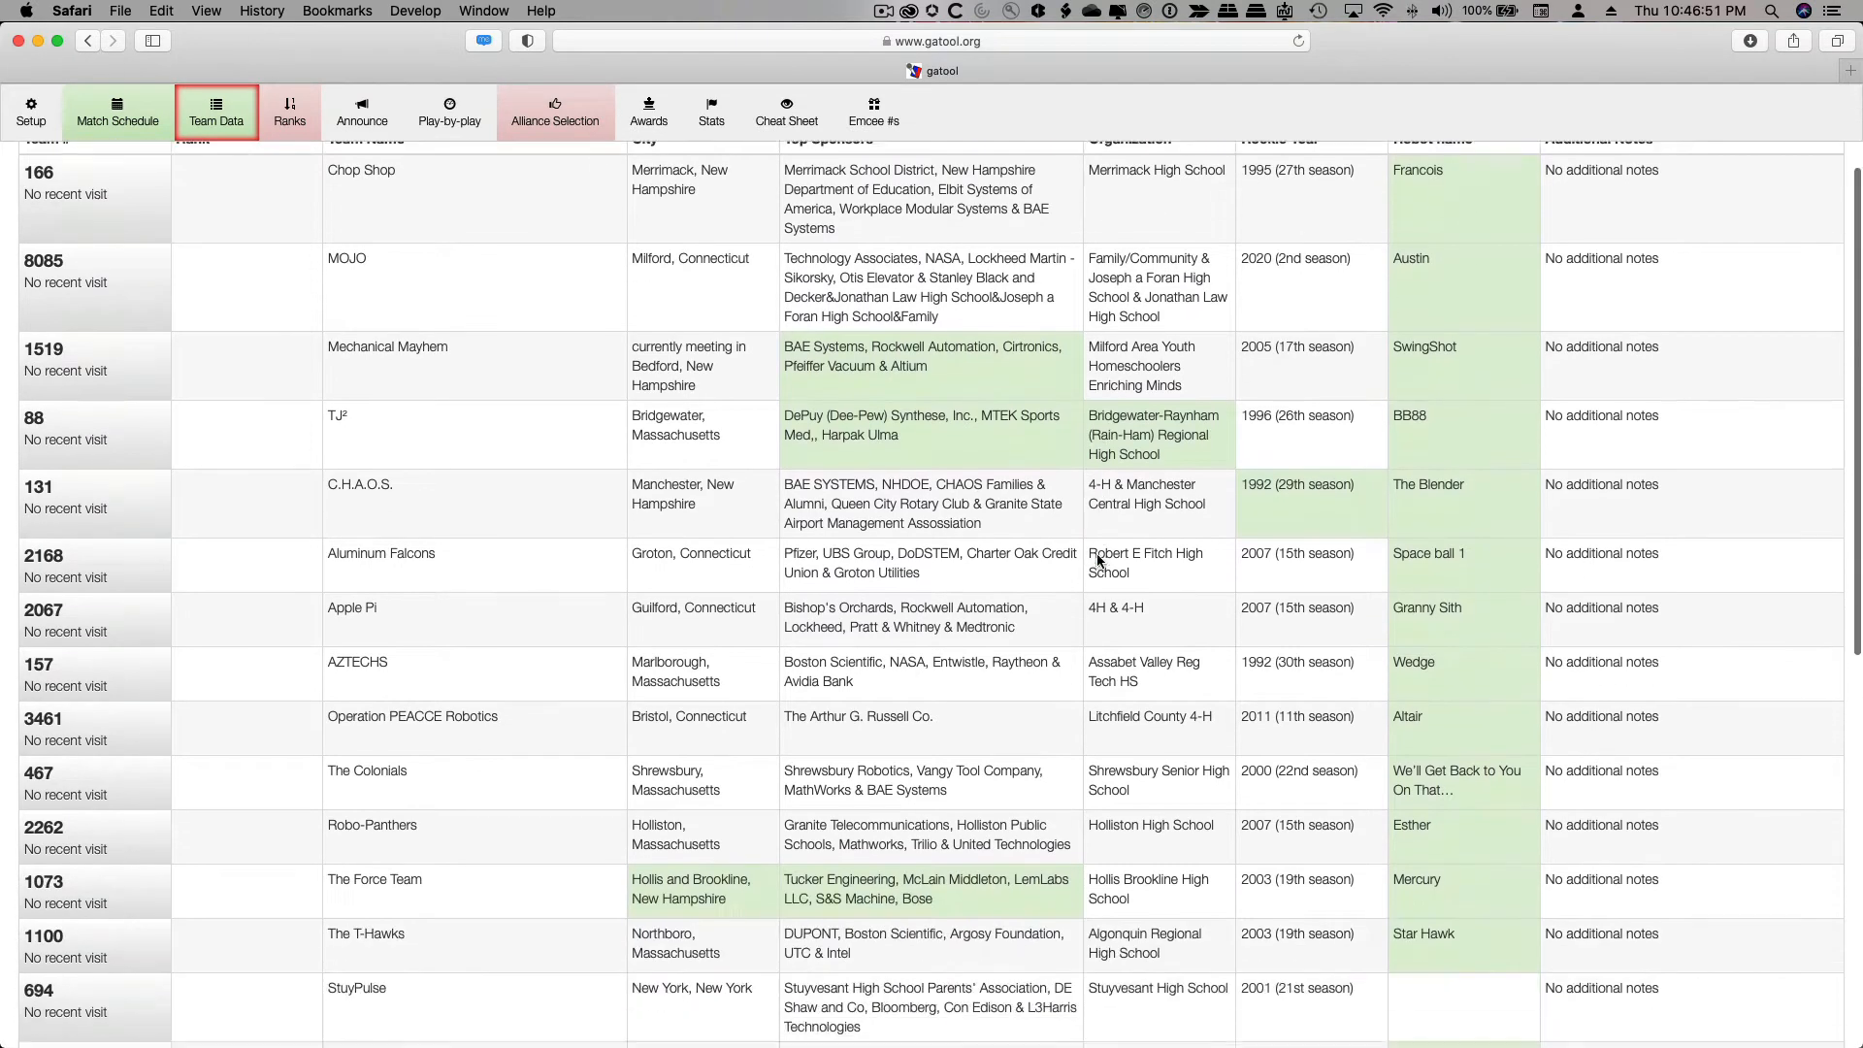
scroll(1098, 555, "up", 8)
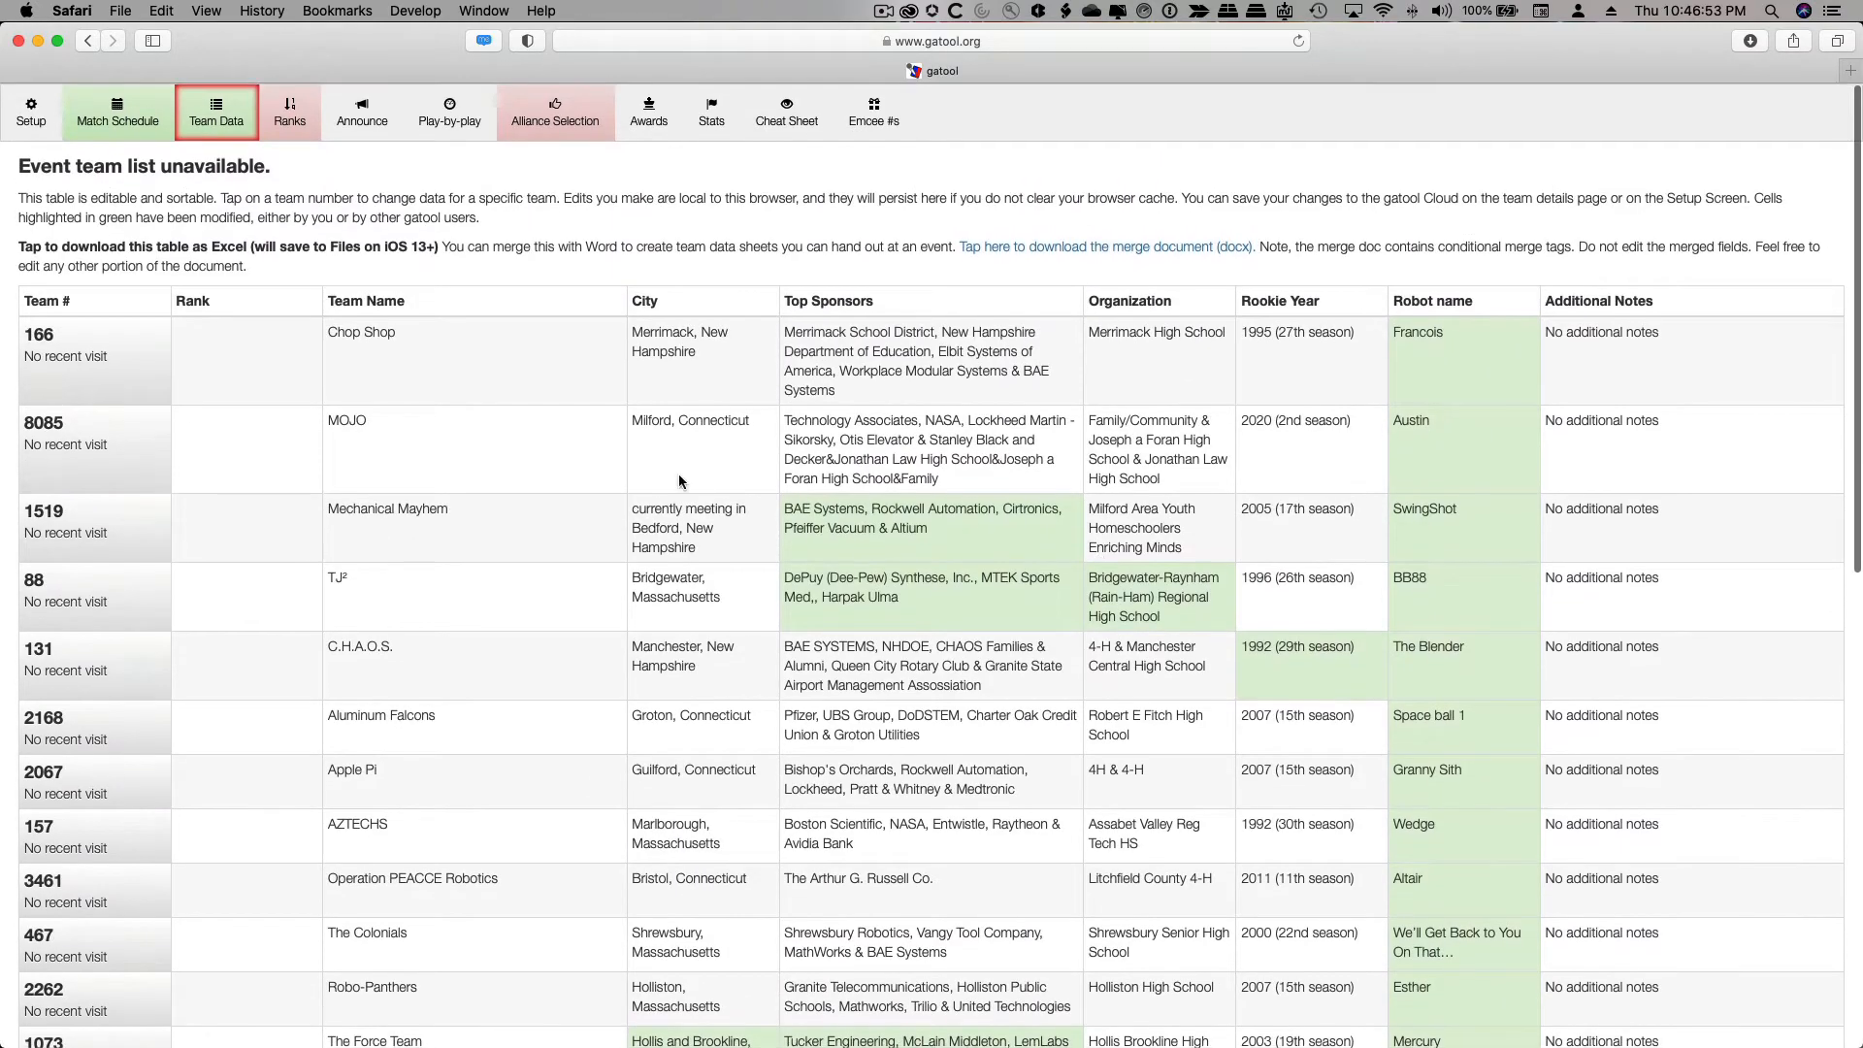
left_click(86, 362)
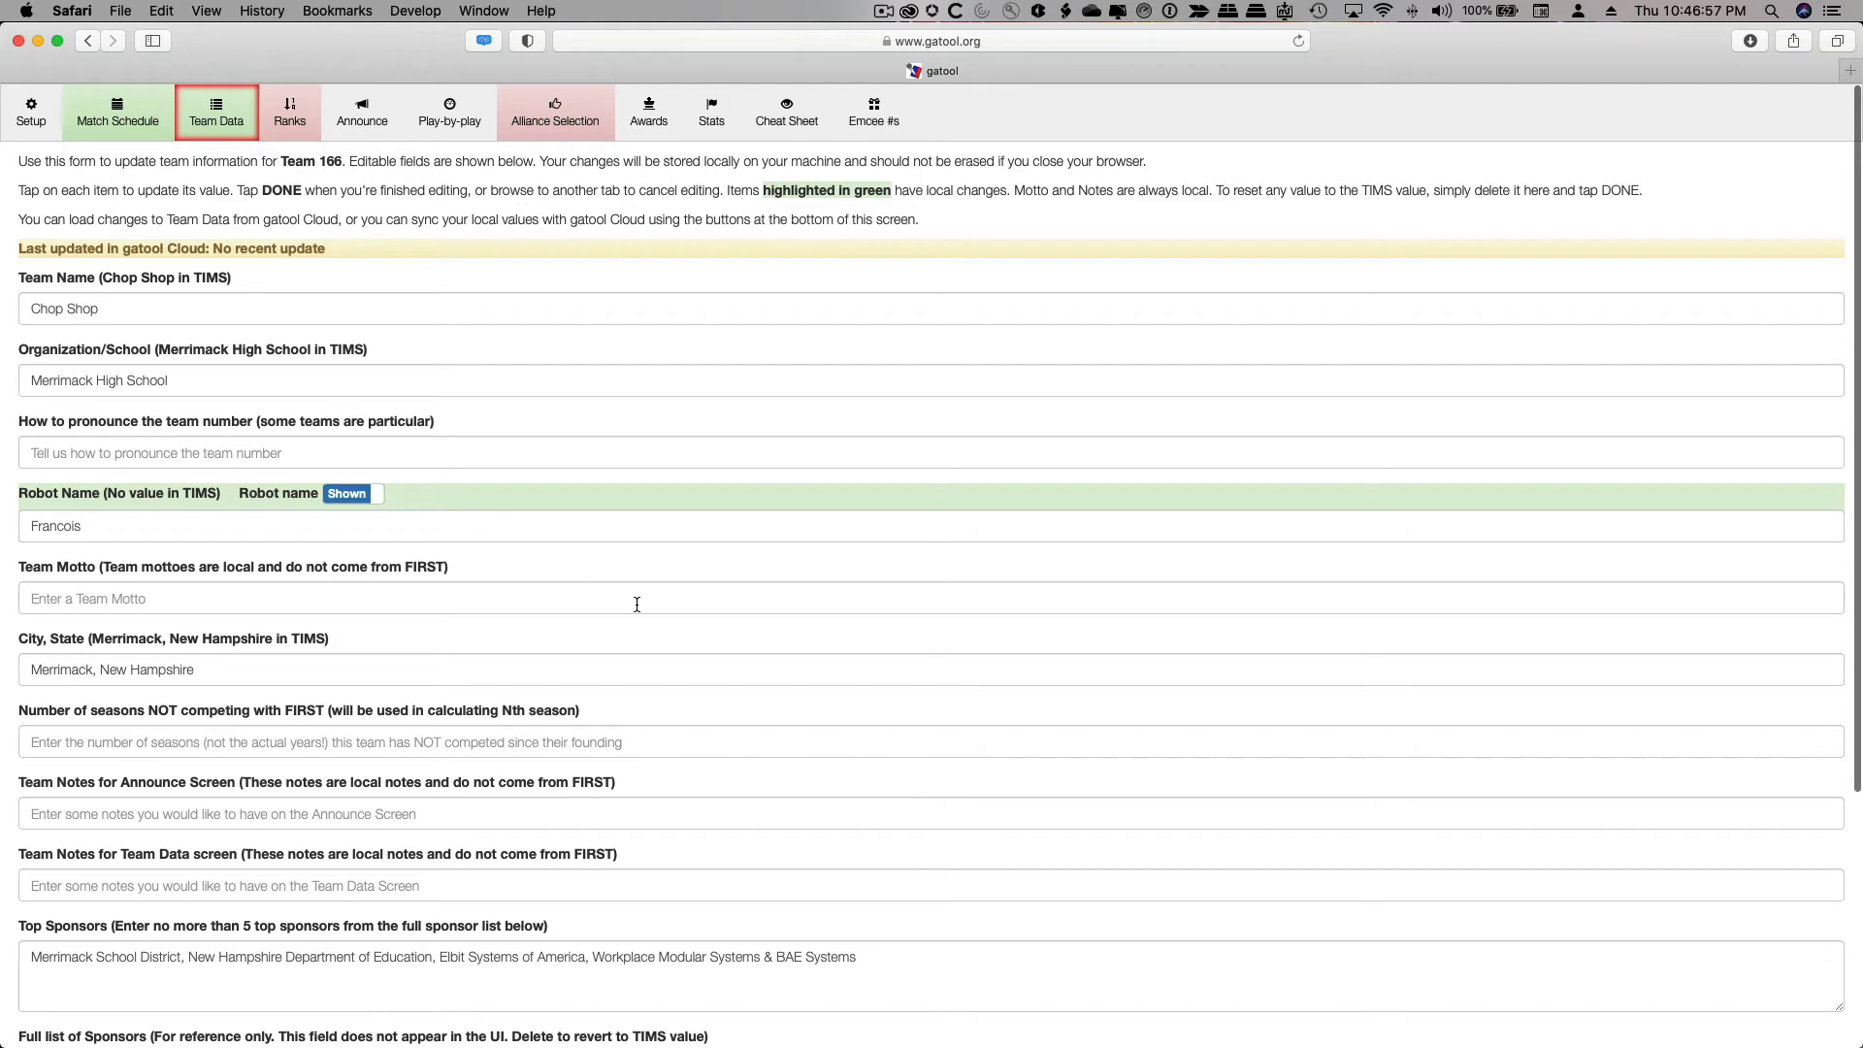
scroll(709, 755, "down", 5)
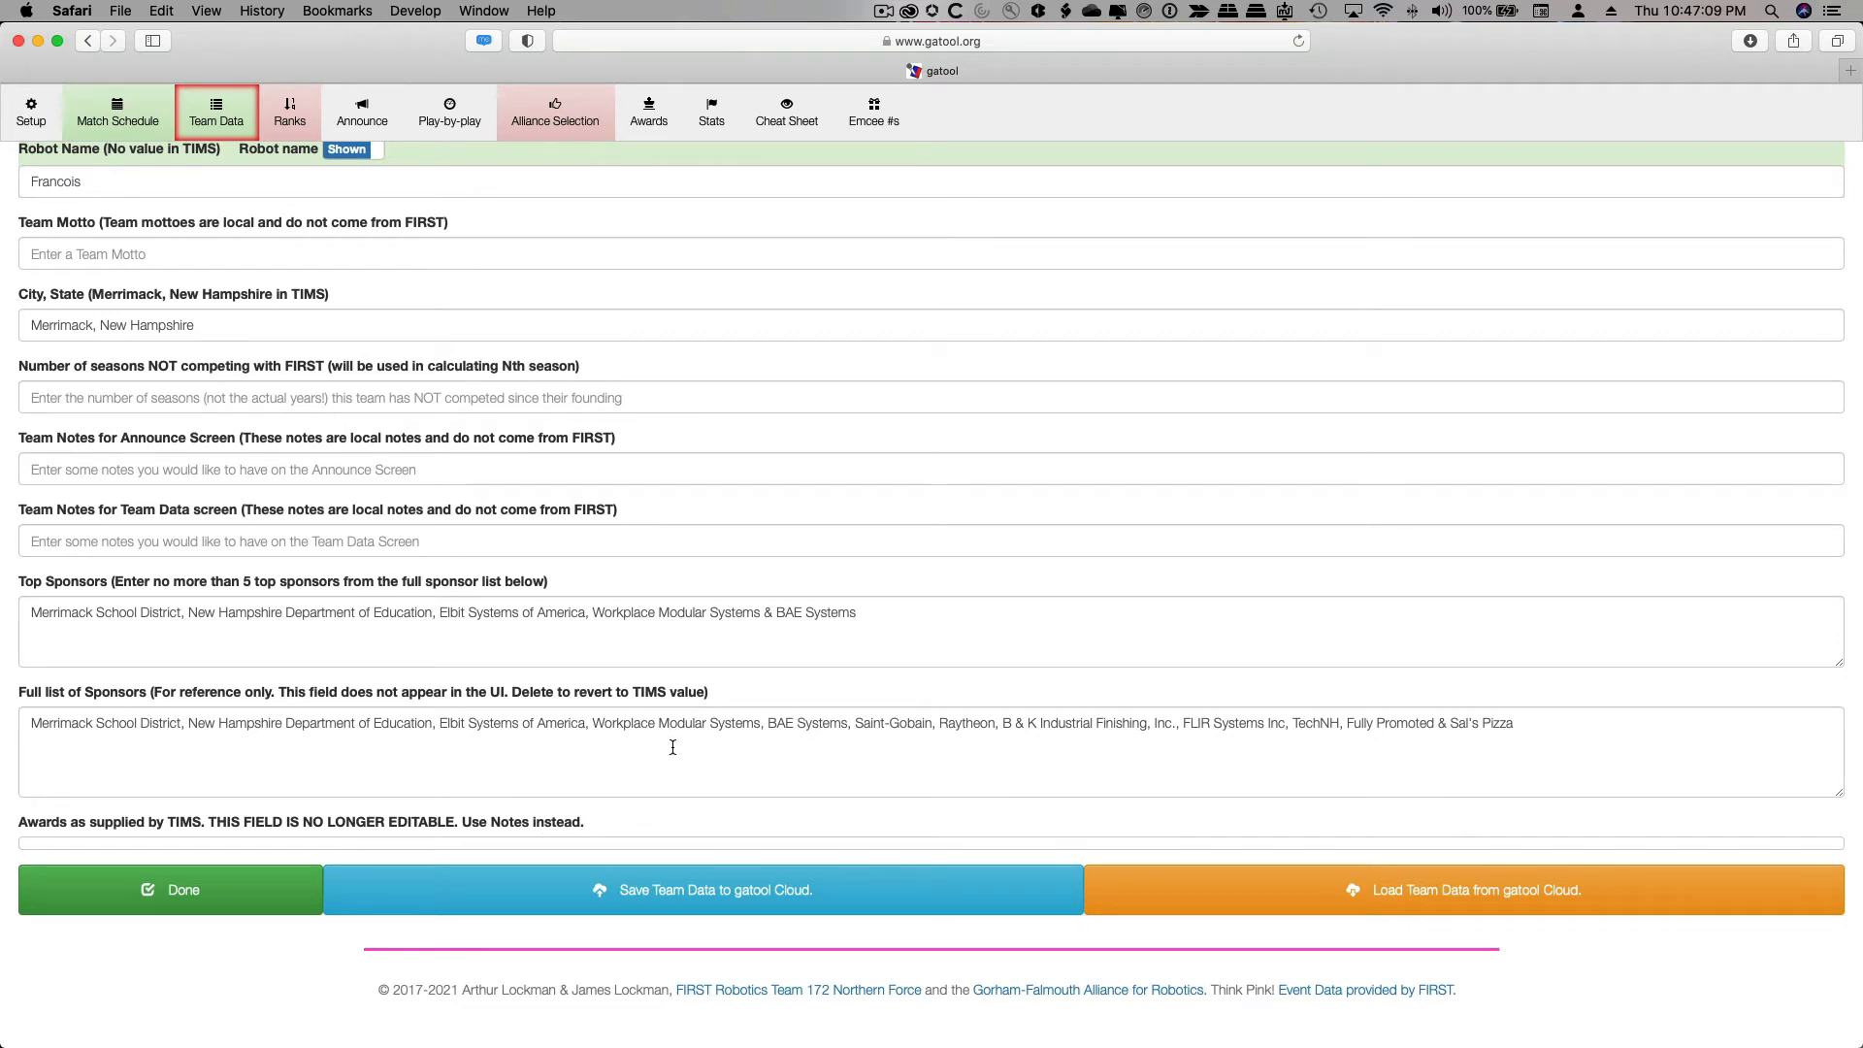
scroll(672, 747, "up", 5)
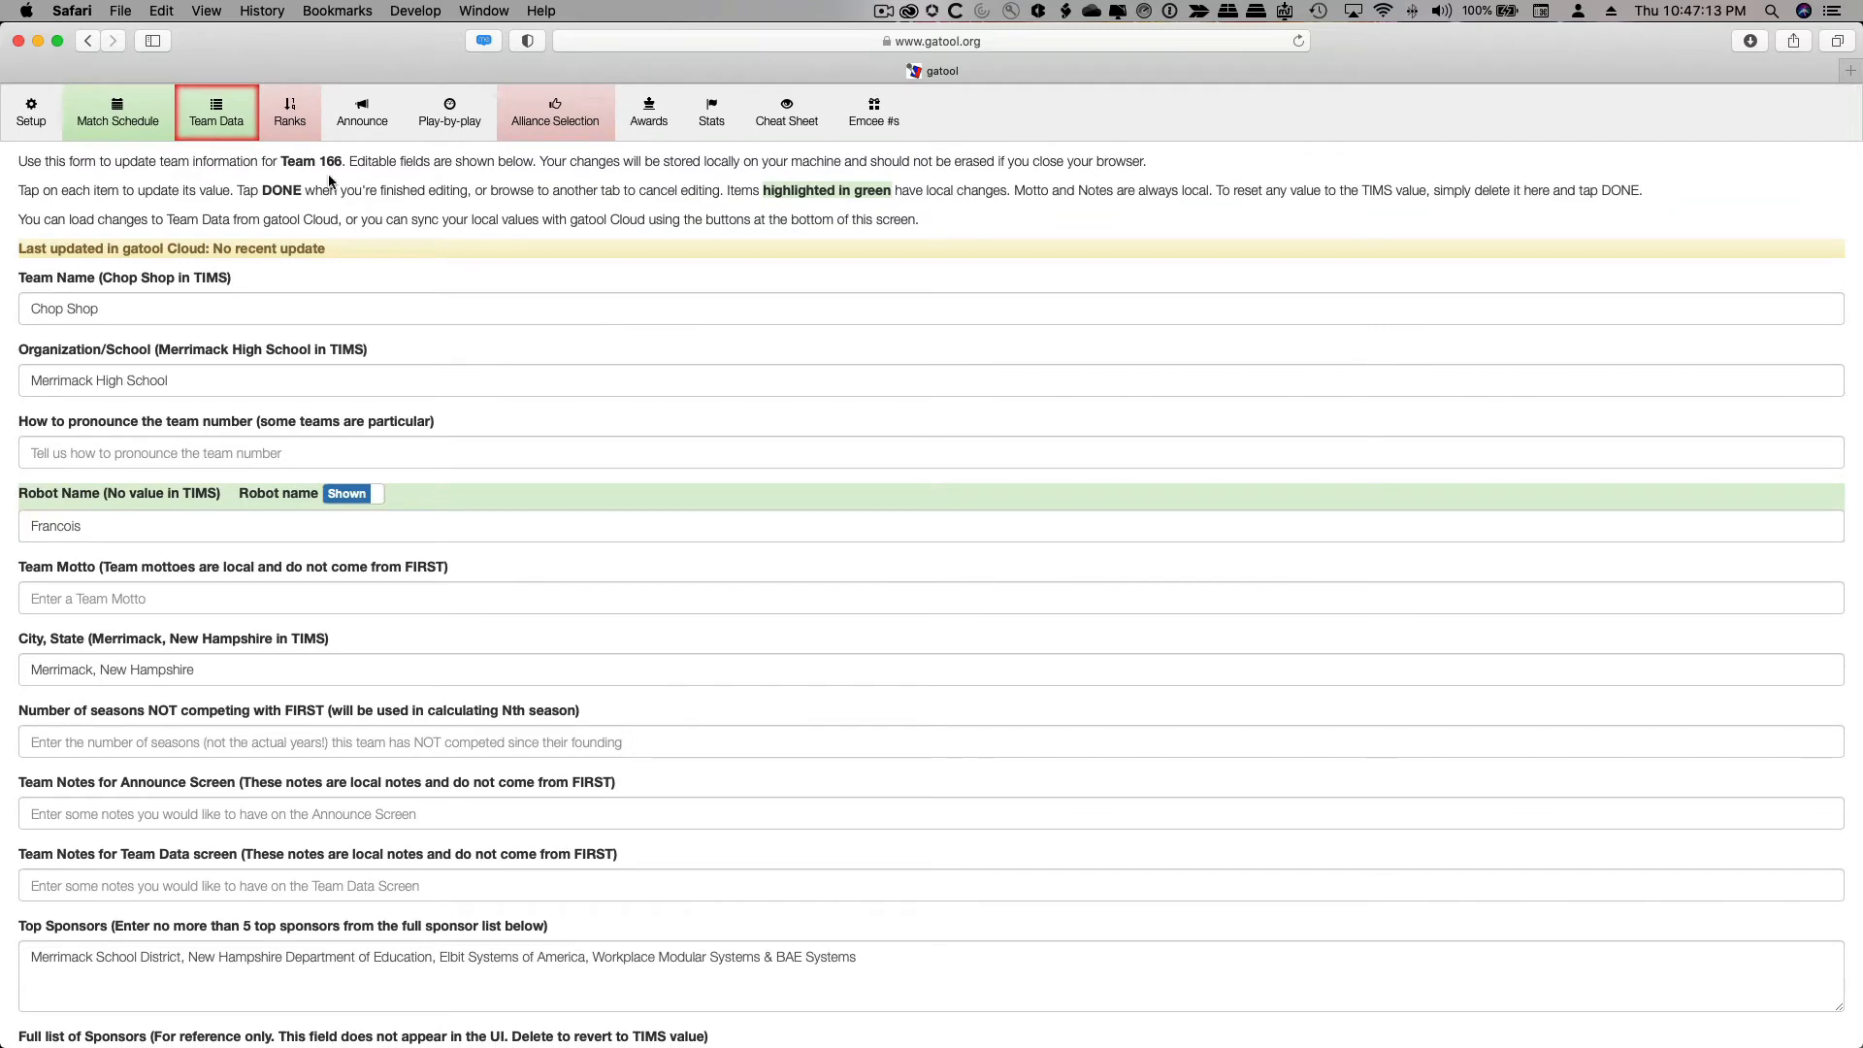
View Qualification 1 on the Announce screen and hide the team statistics and notes on its Play-by-play screen
left_click(349, 122)
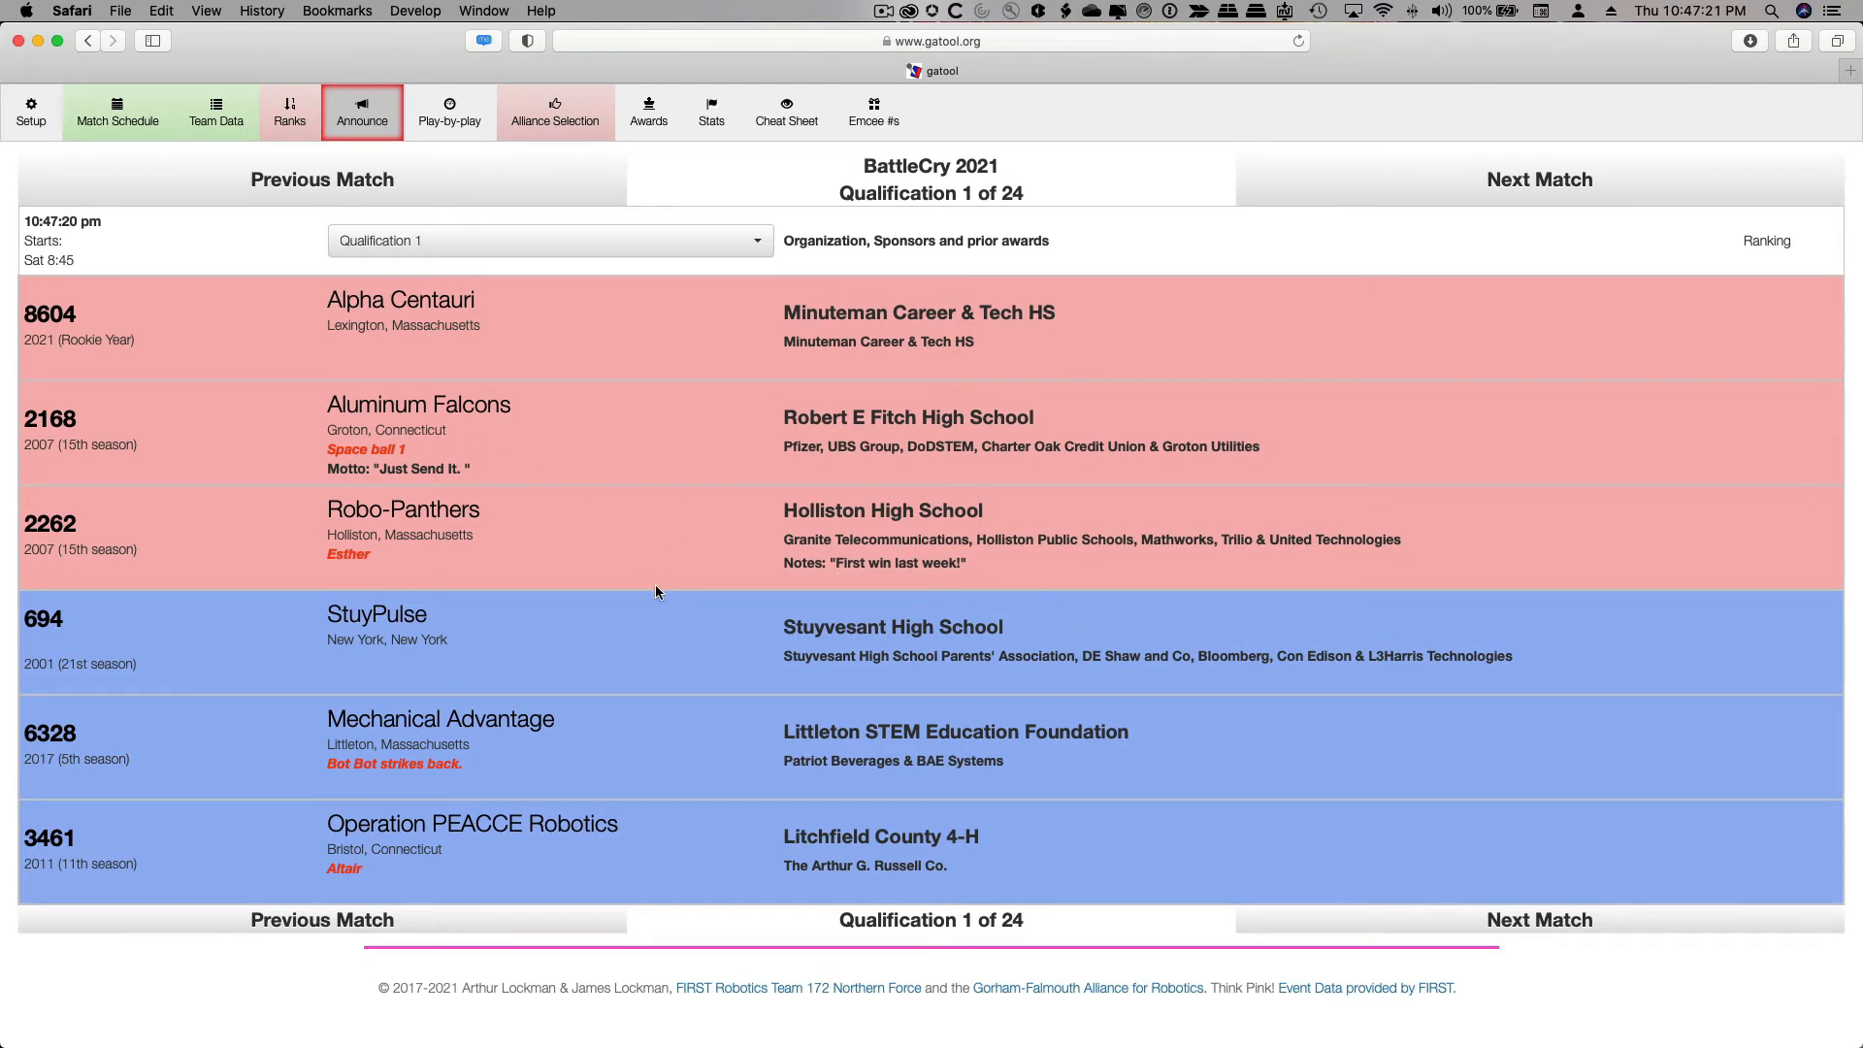
left_click(452, 116)
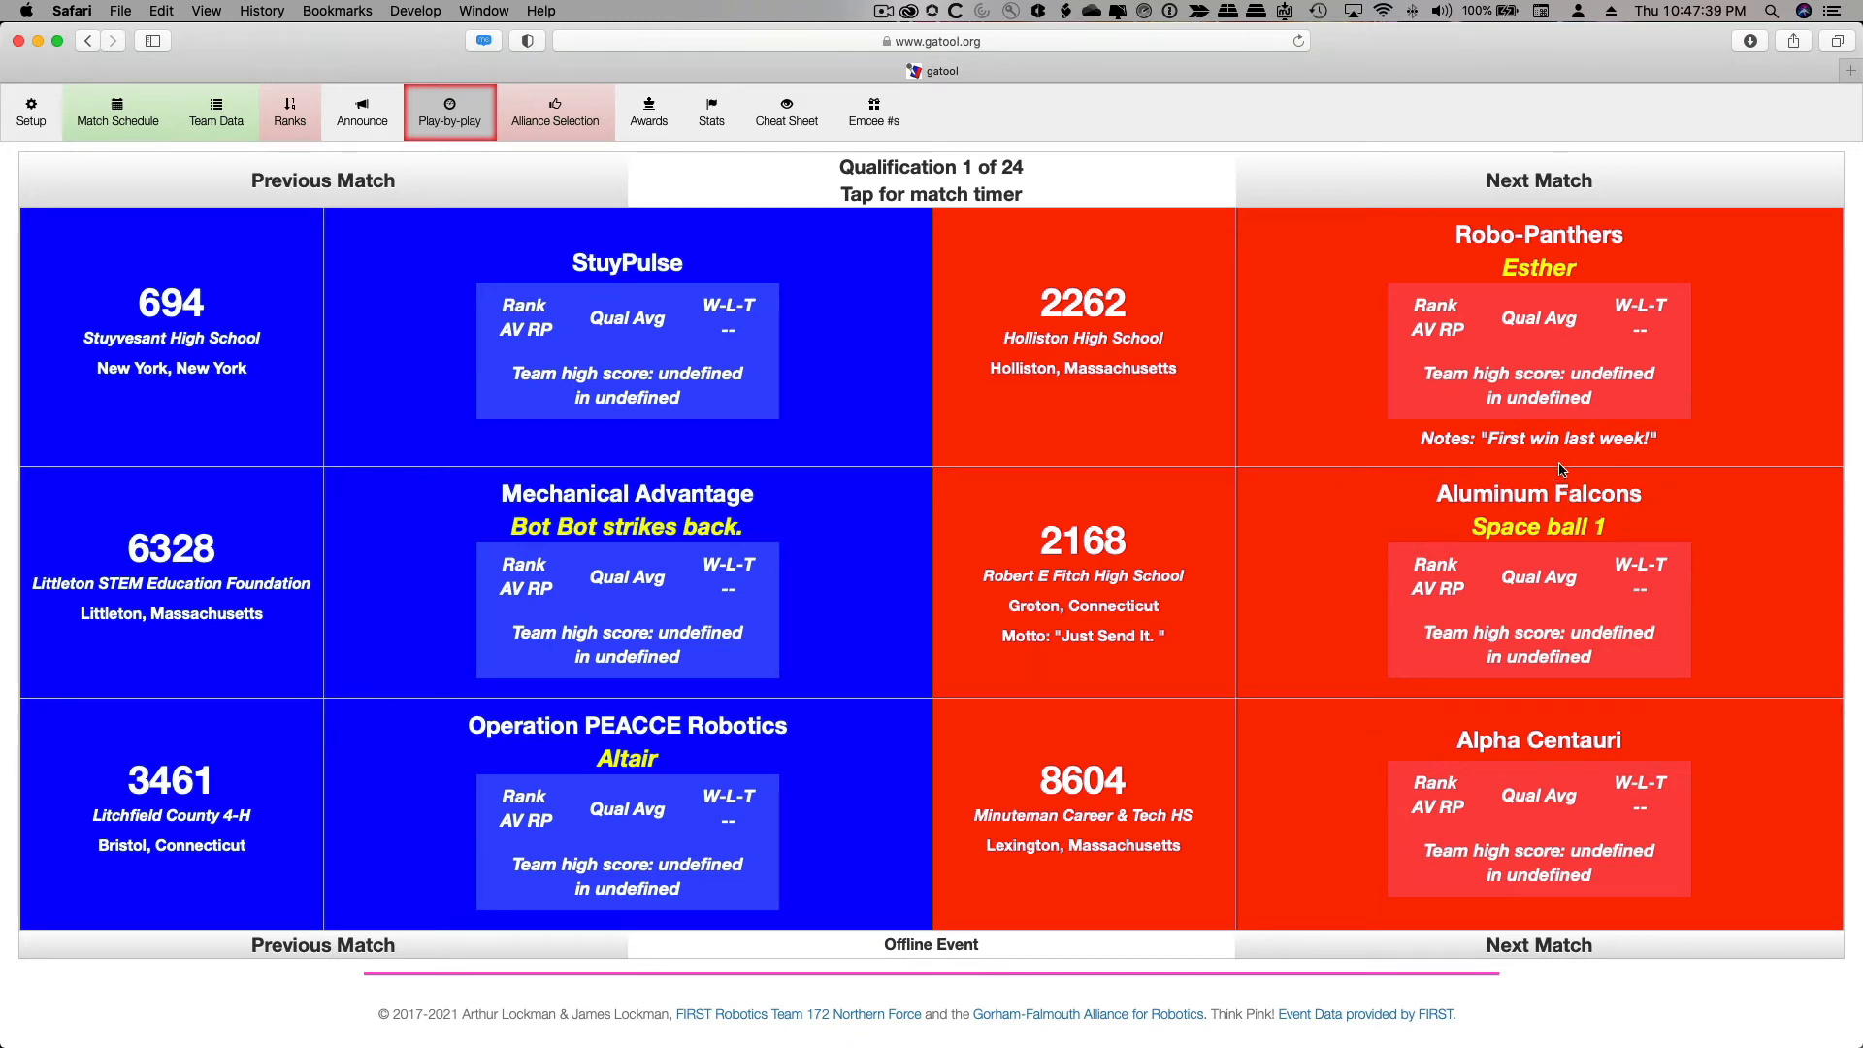
left_click(1497, 491)
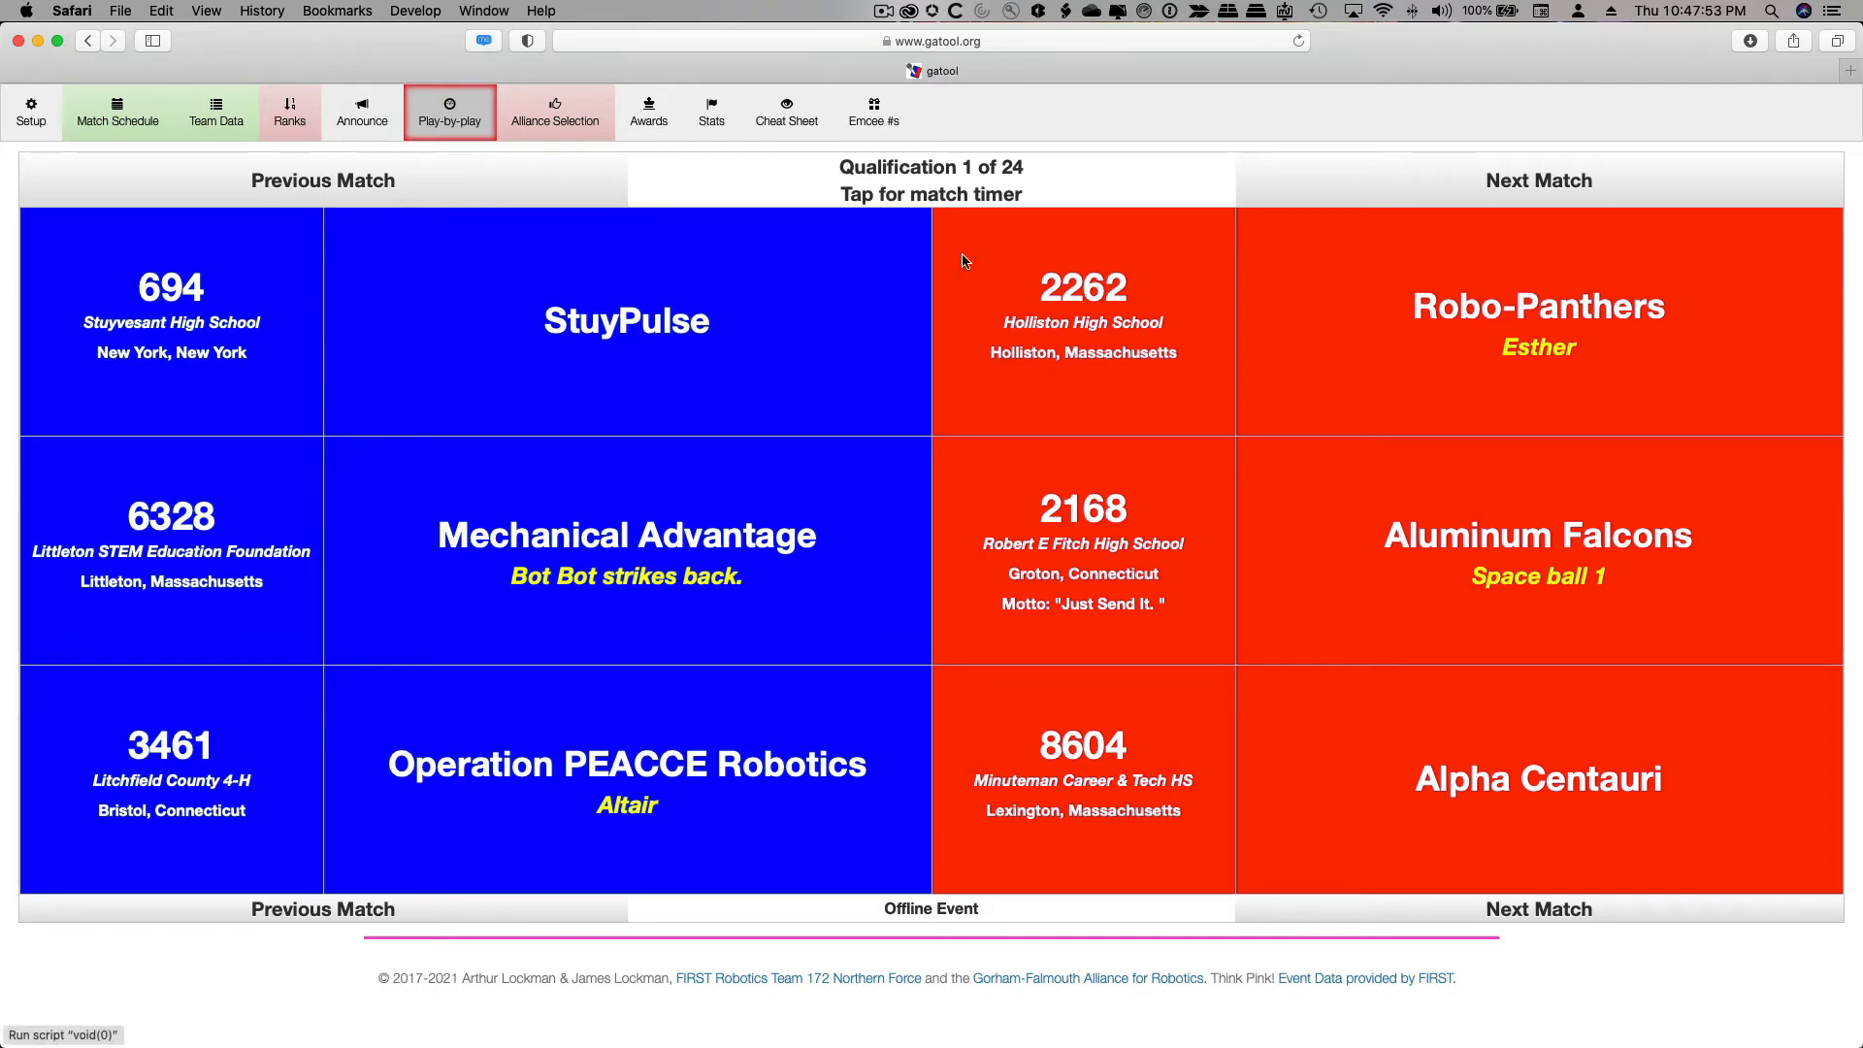
Advance the Play-by-play screen to Qualification 6 and compare it with the Announce screen
left_click(1355, 188)
left_click(1354, 189)
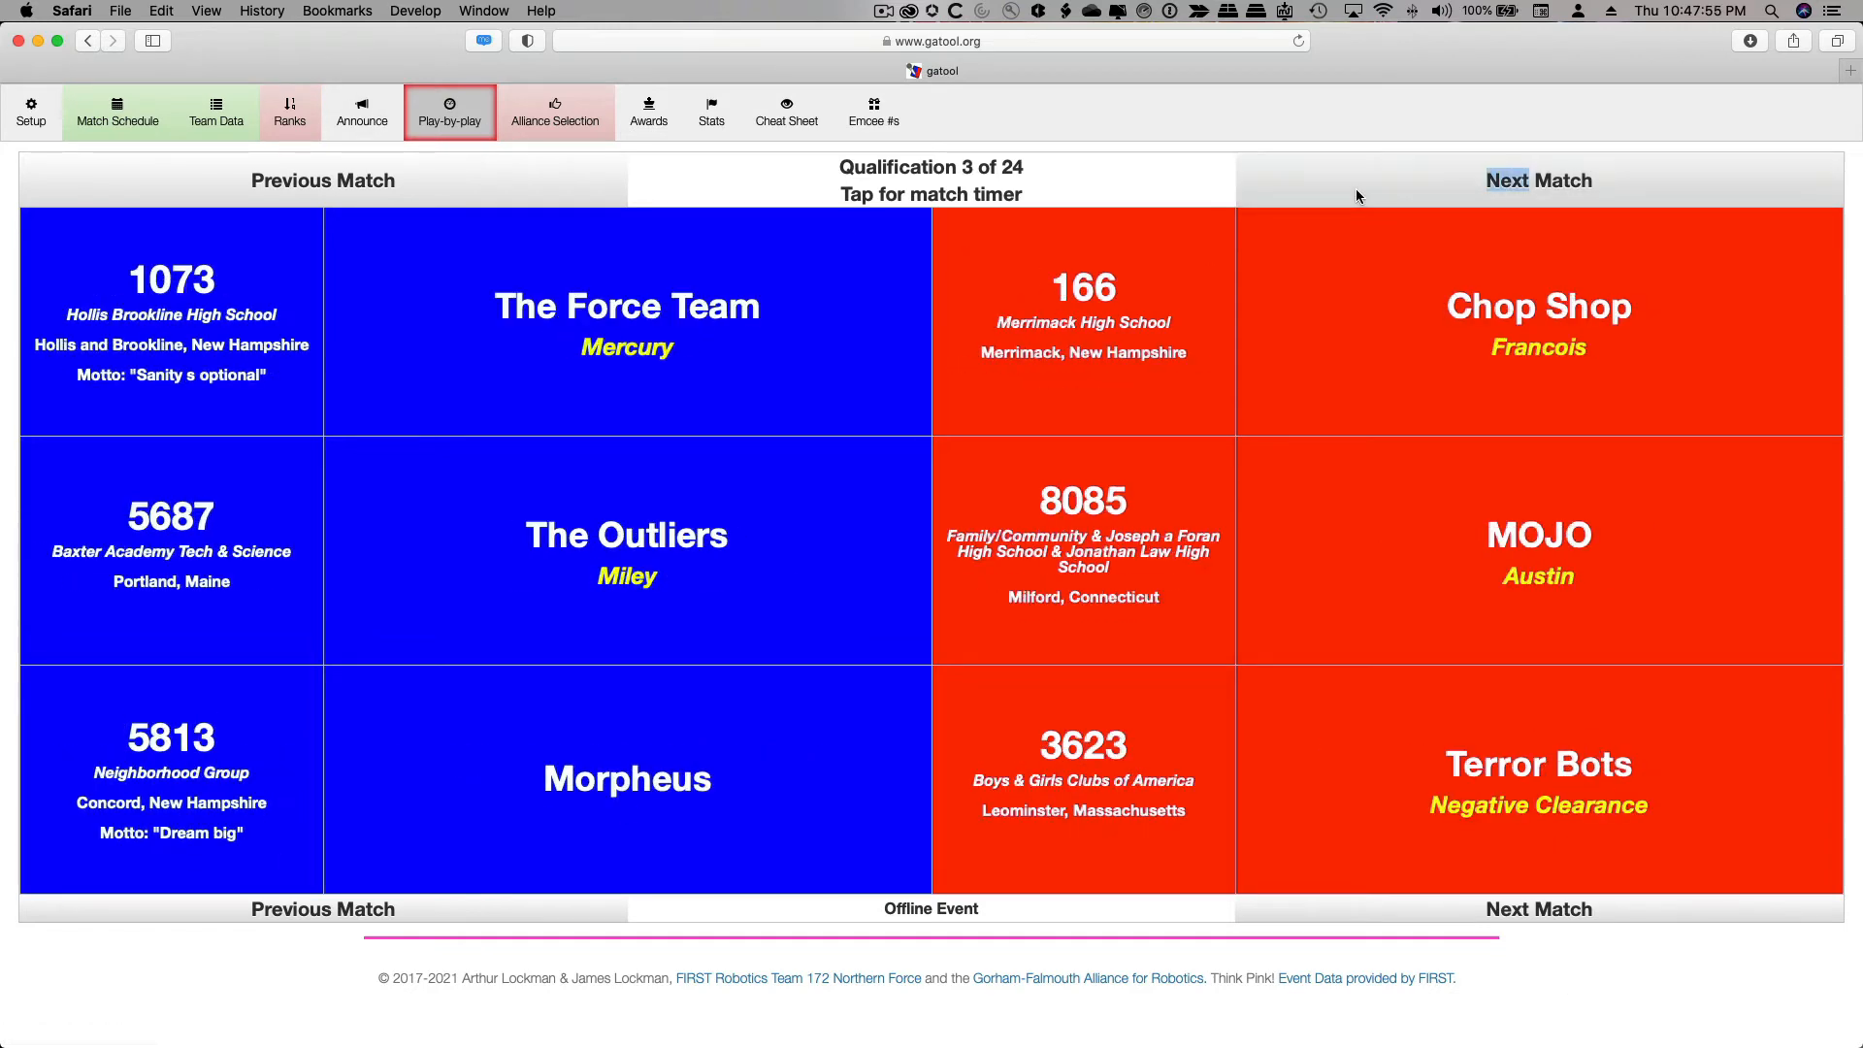
left_click(1355, 183)
left_click(1354, 184)
left_click(1356, 191)
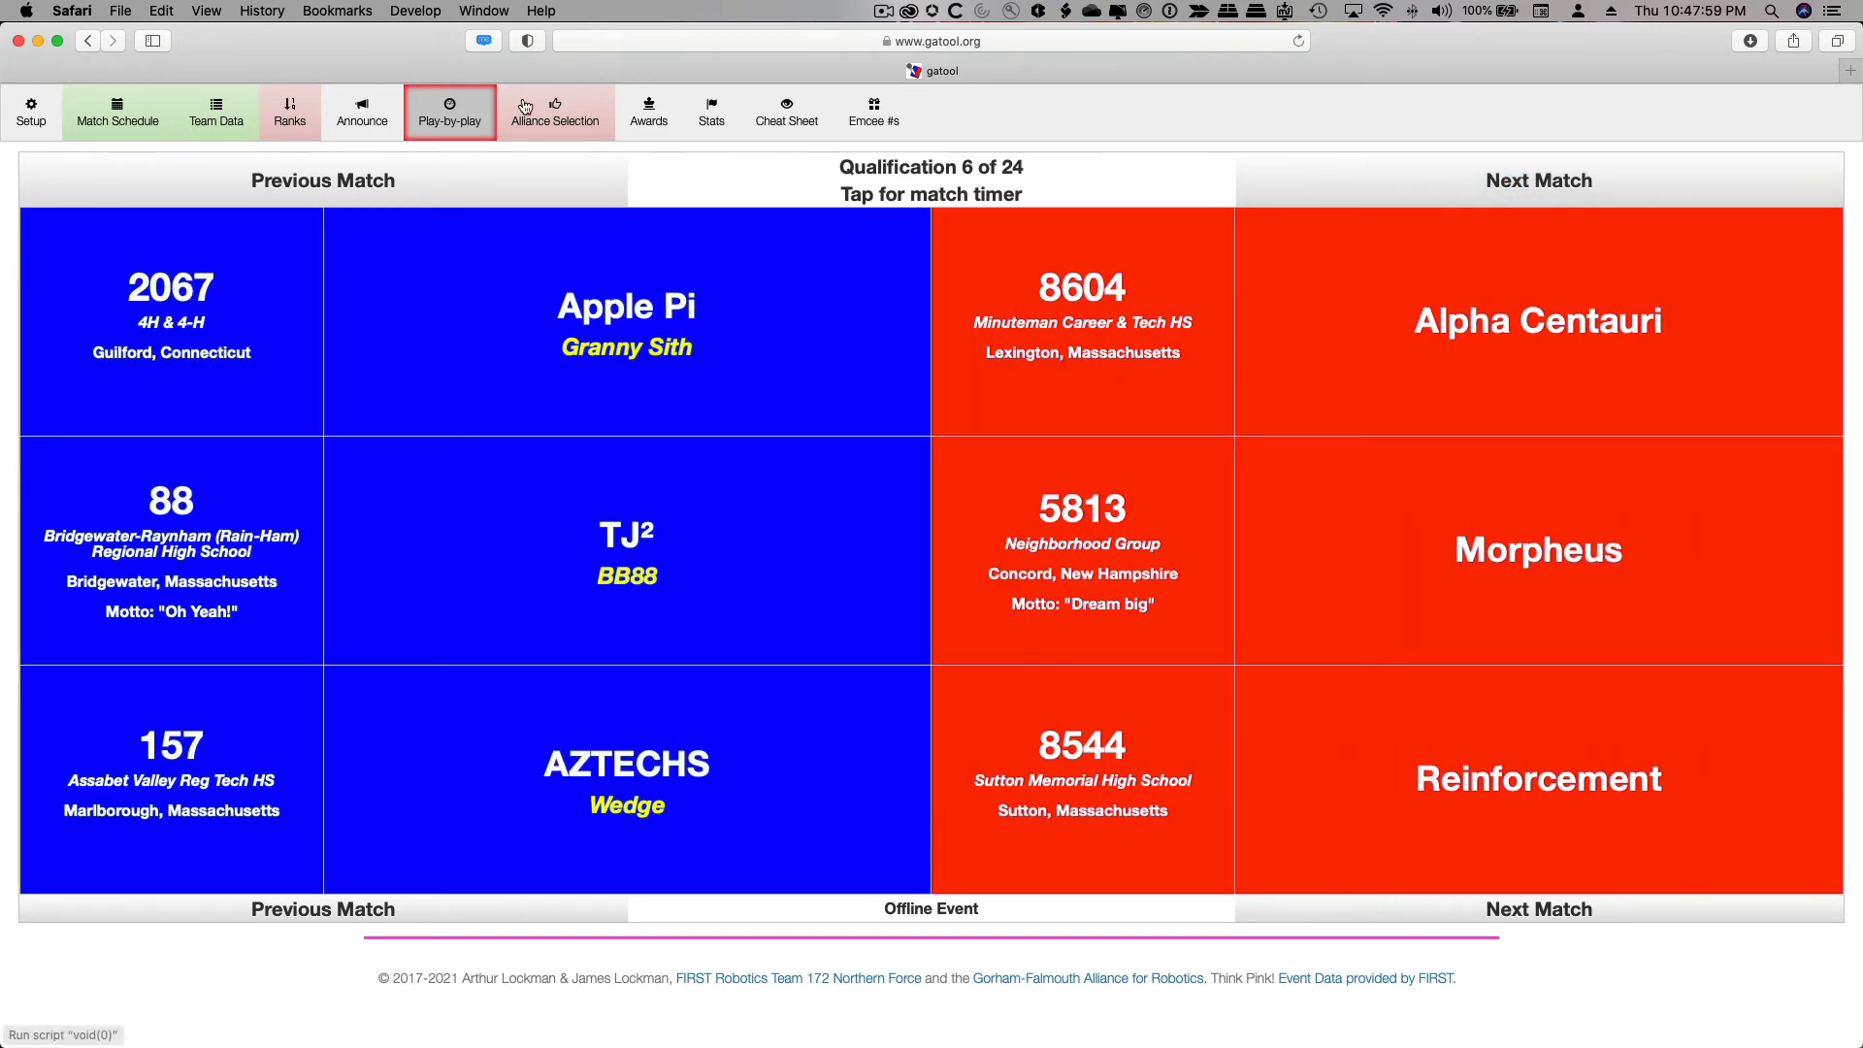
left_click(362, 113)
left_click(440, 114)
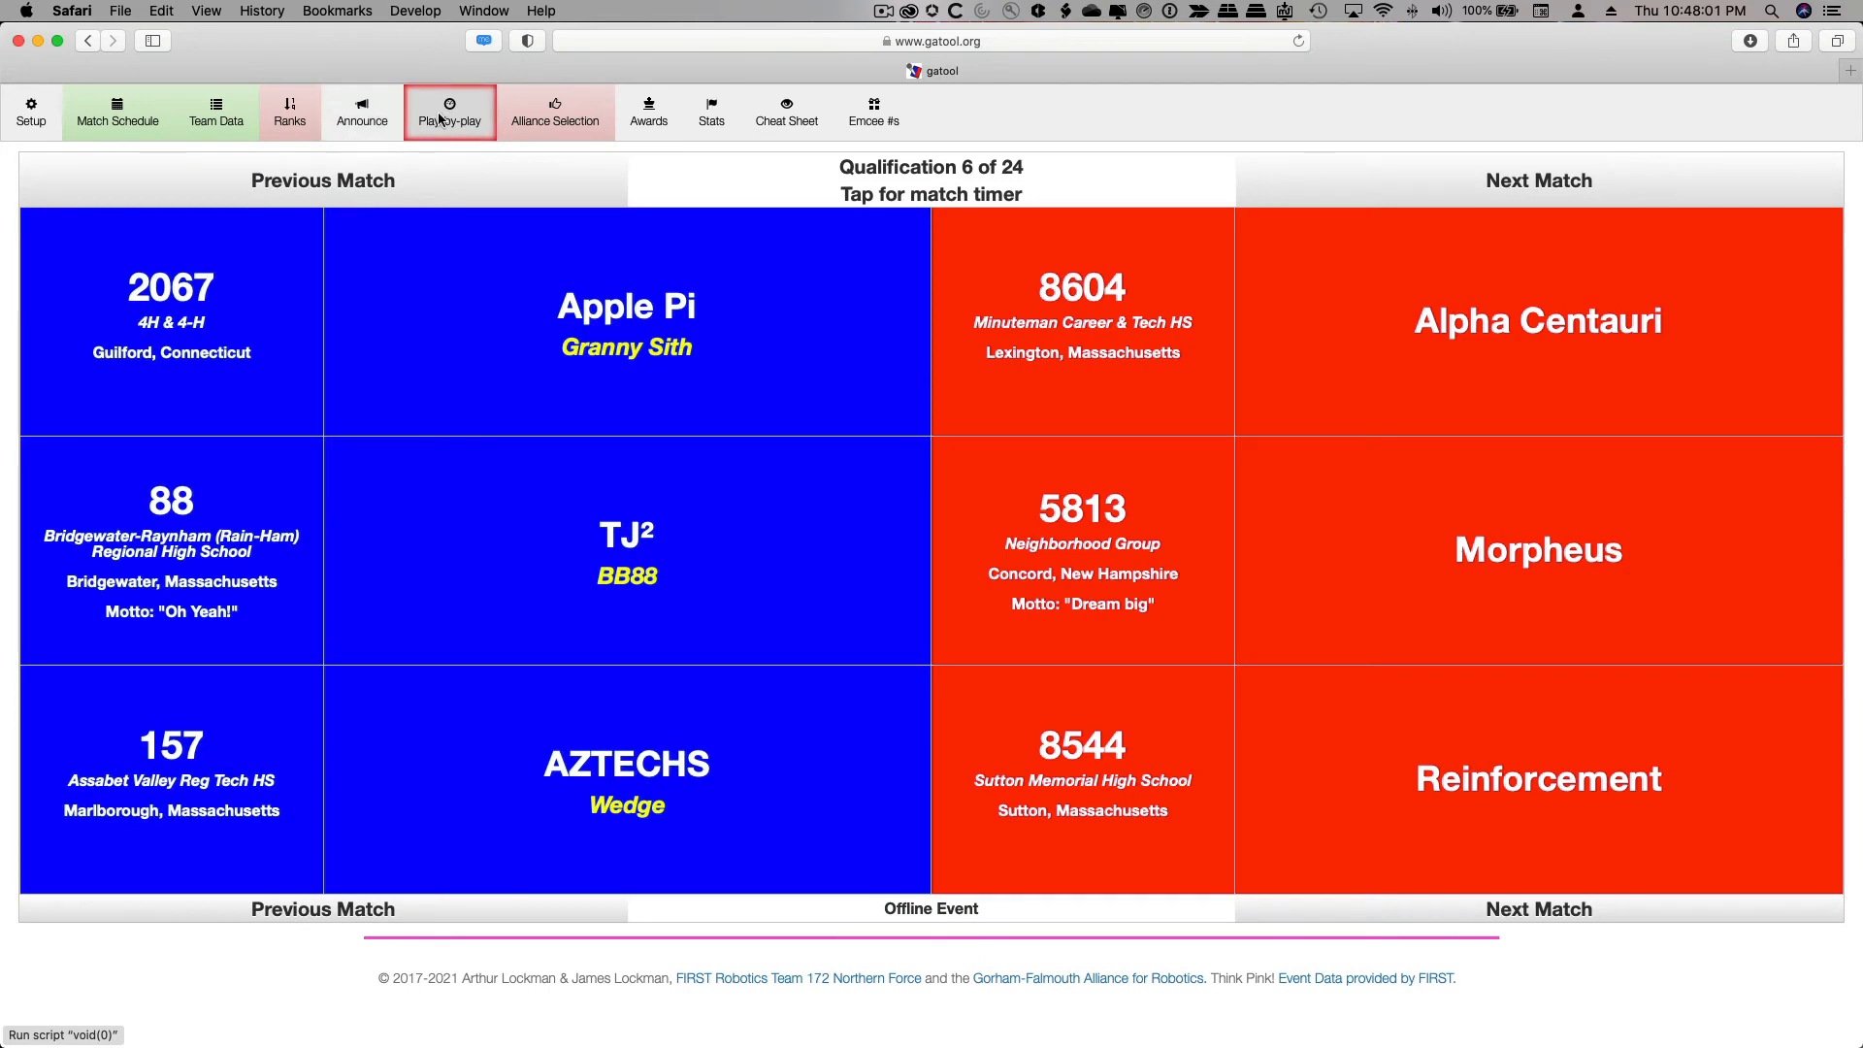
View the Match Schedule, the Alliance Selection screen and the Awards screen for BattleCry 21 - Sat
left_click(145, 116)
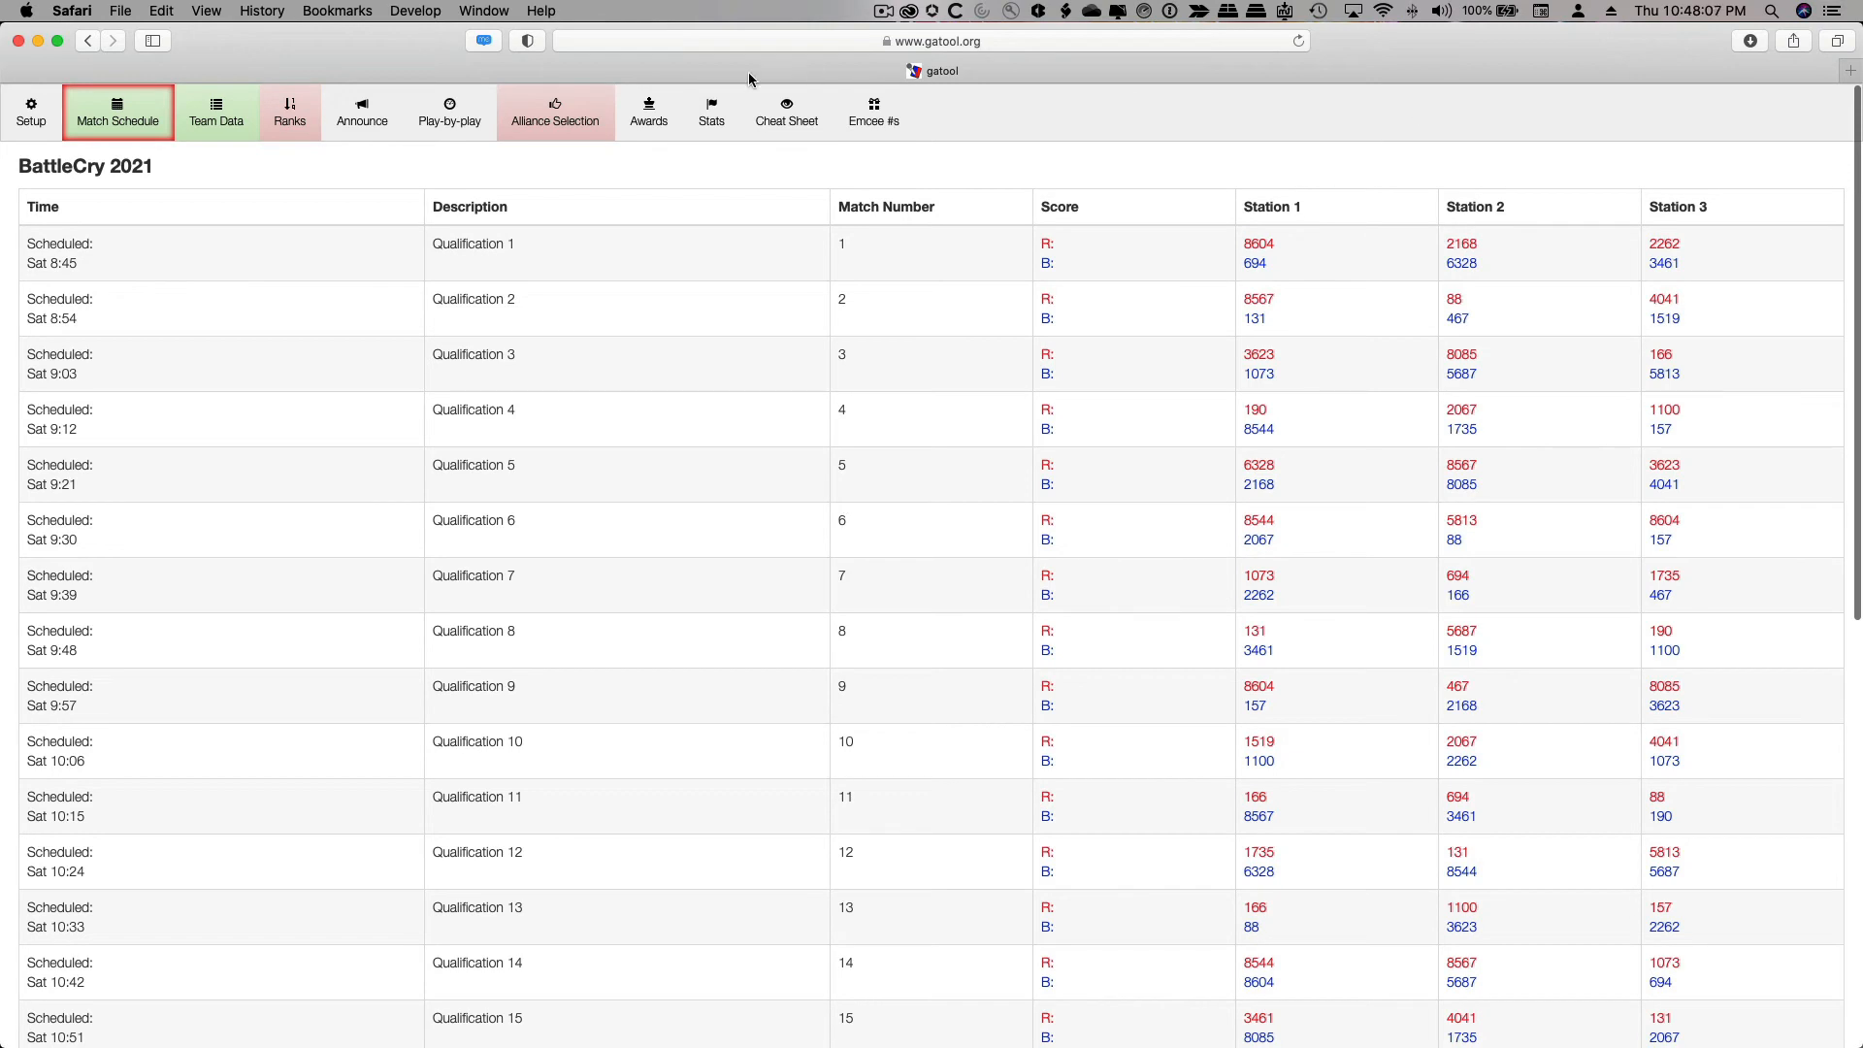
left_click(568, 112)
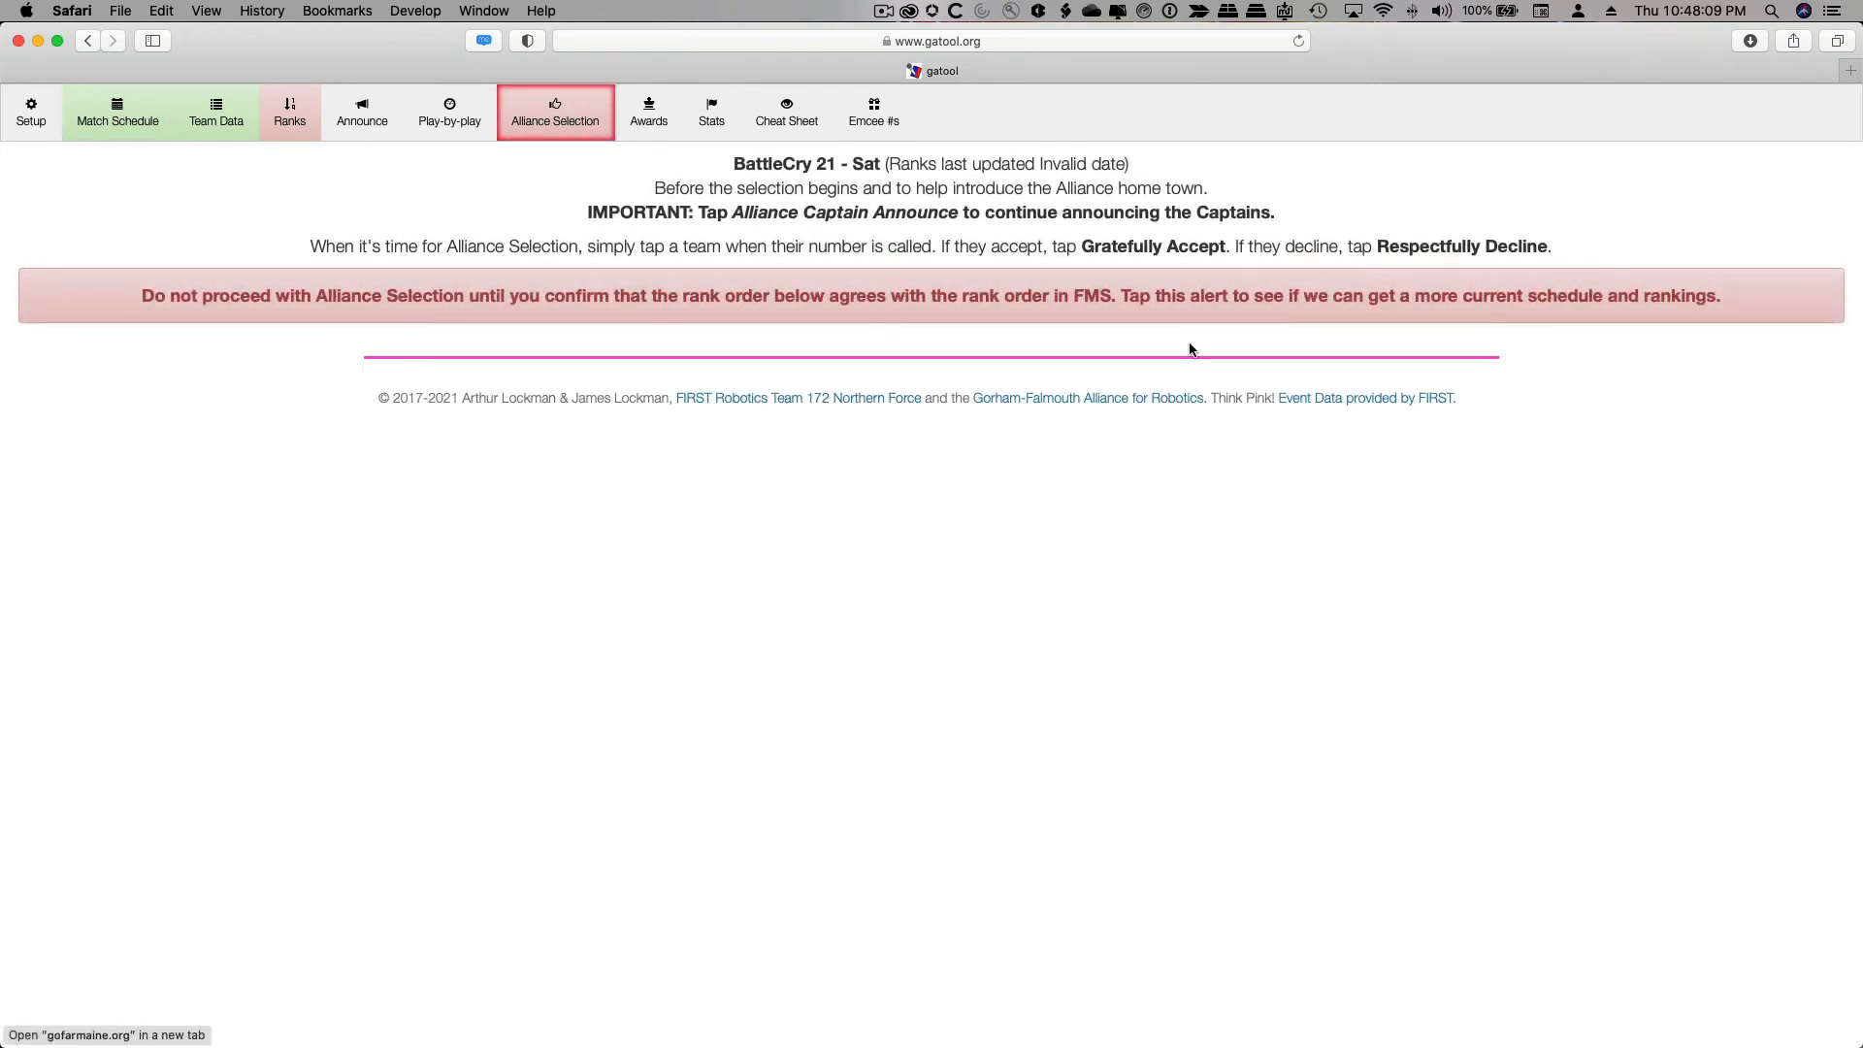
left_click(649, 111)
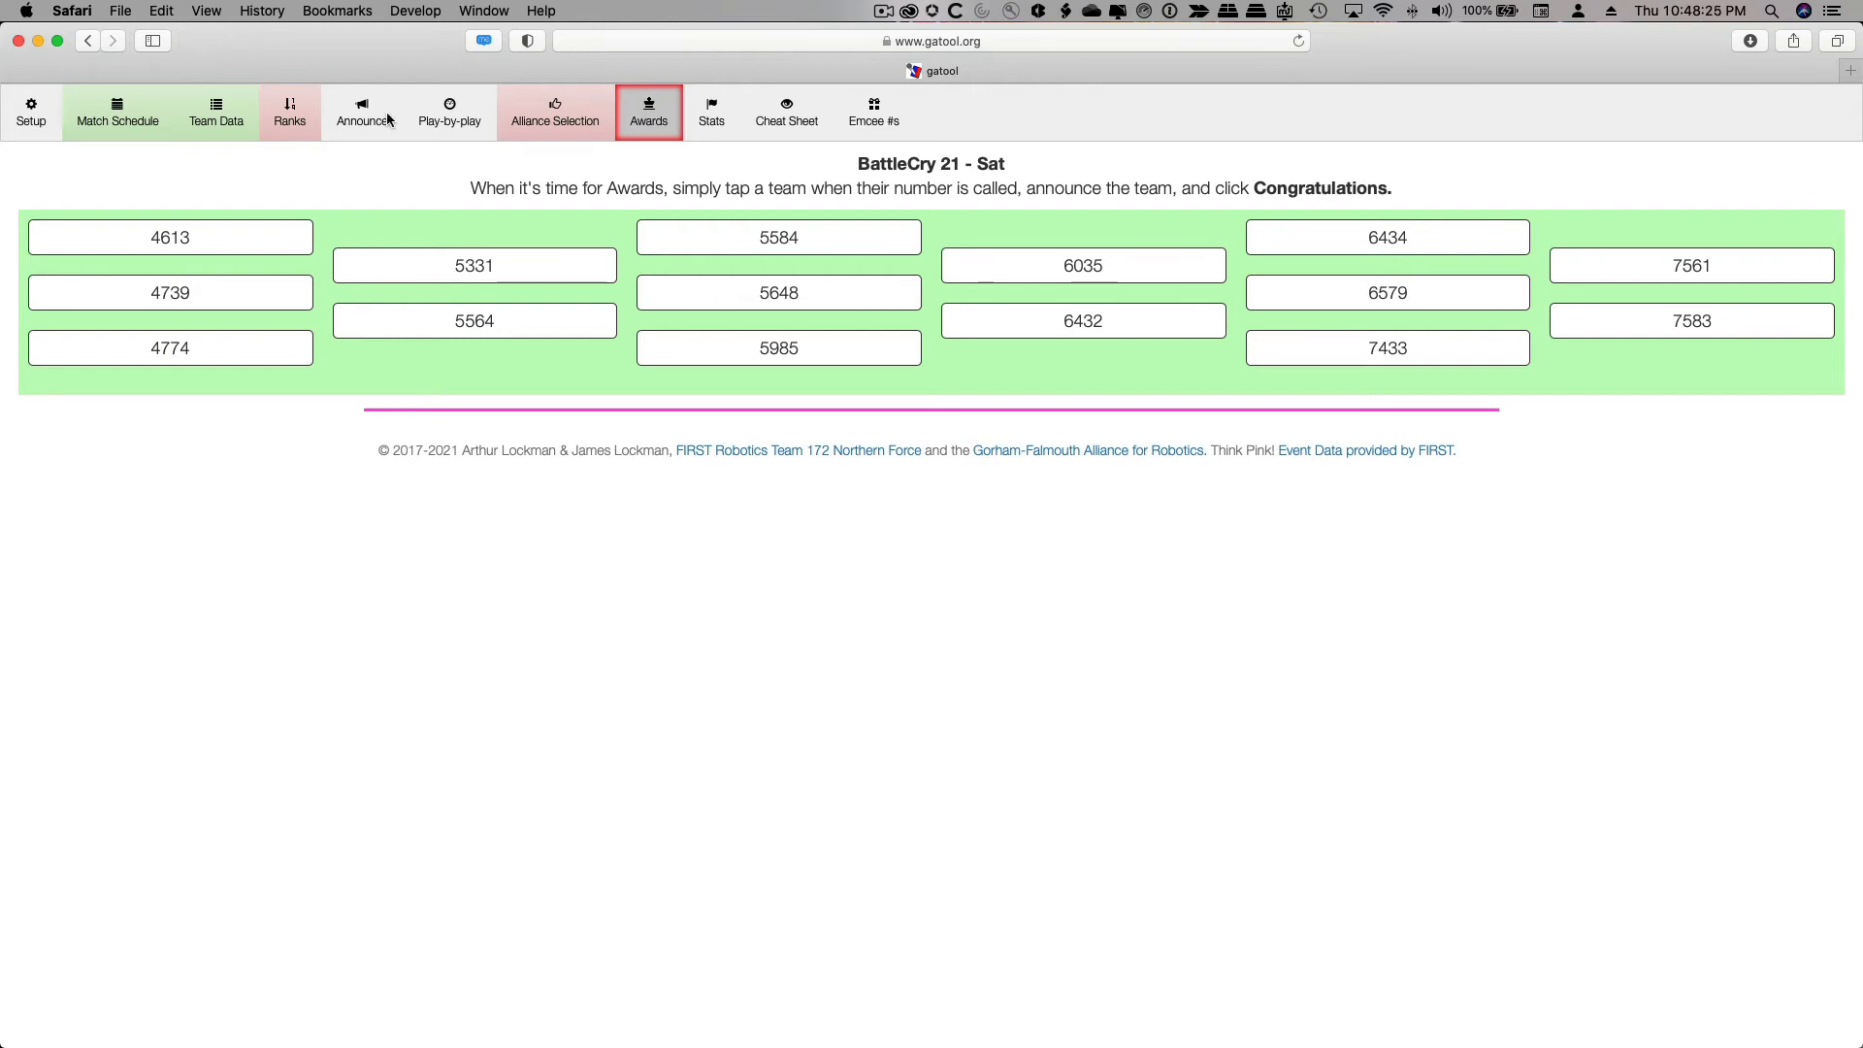
Sort the Team Data table by team number, look through its teams, and compare them with the Awards screen
left_click(219, 127)
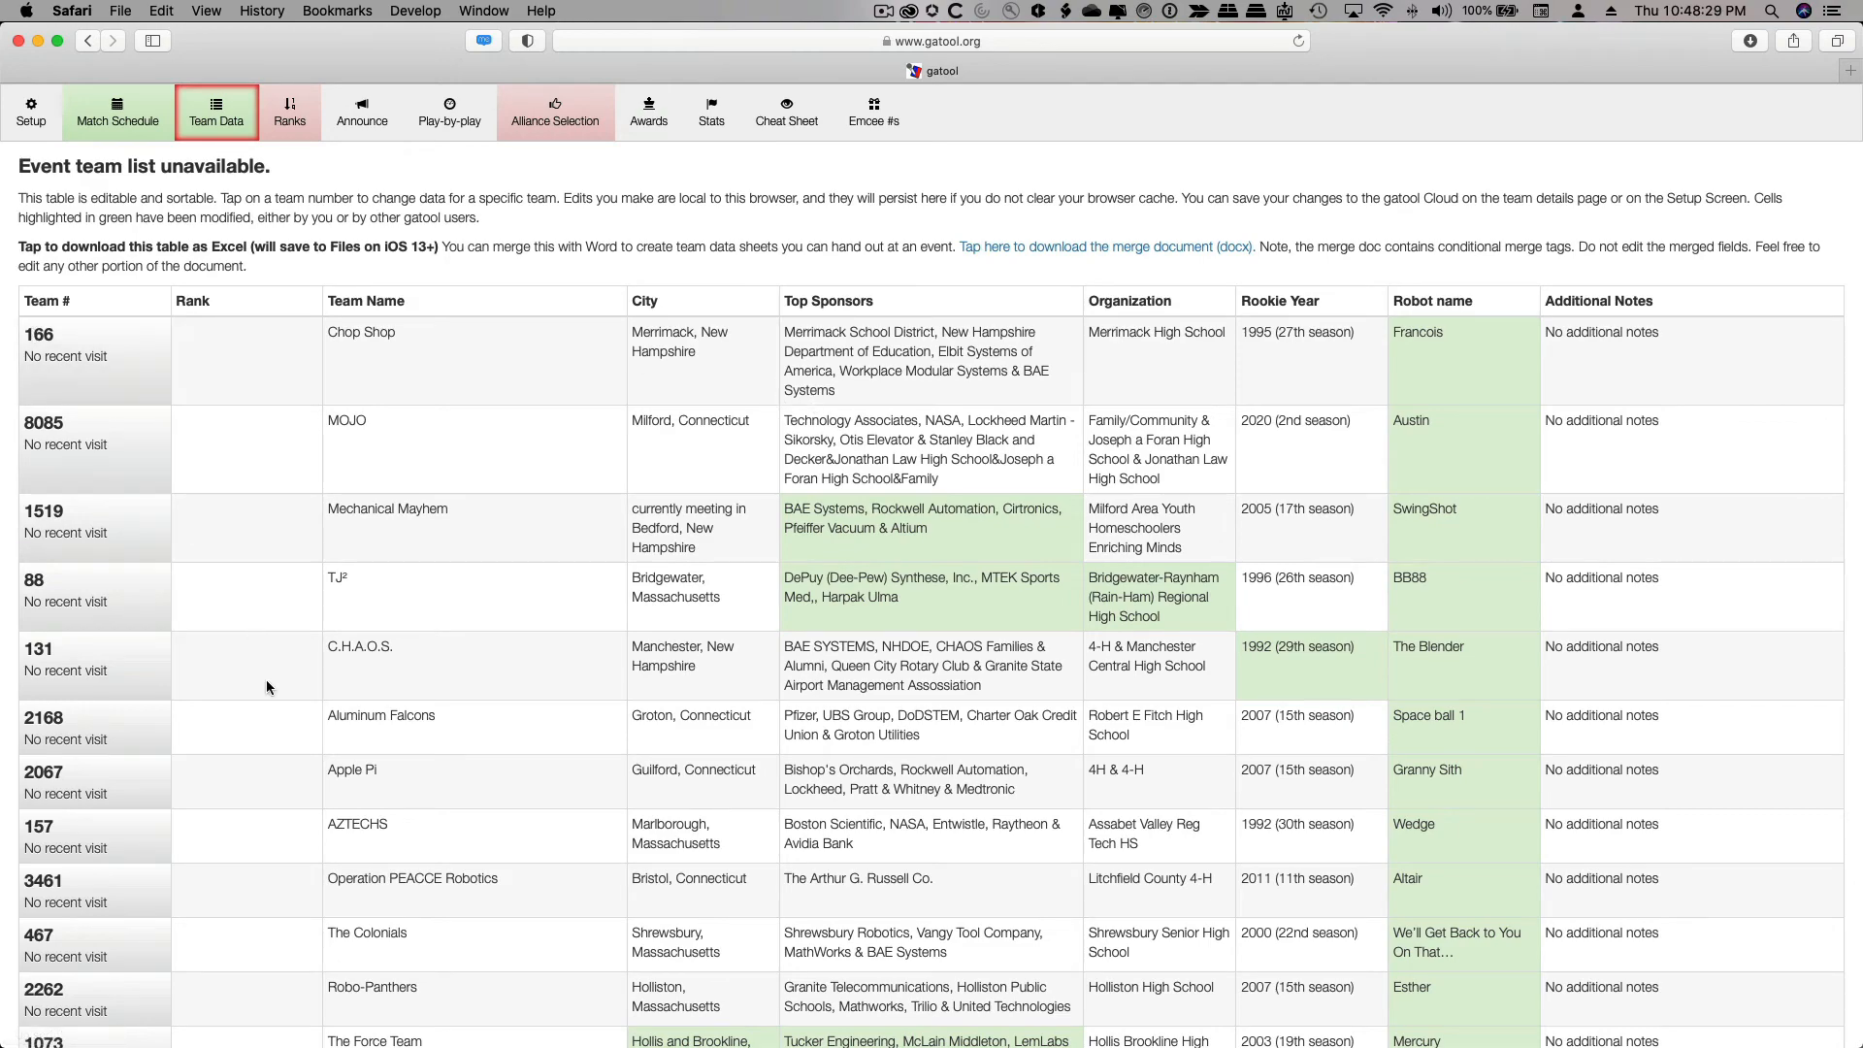
scroll(266, 679, "down", 10)
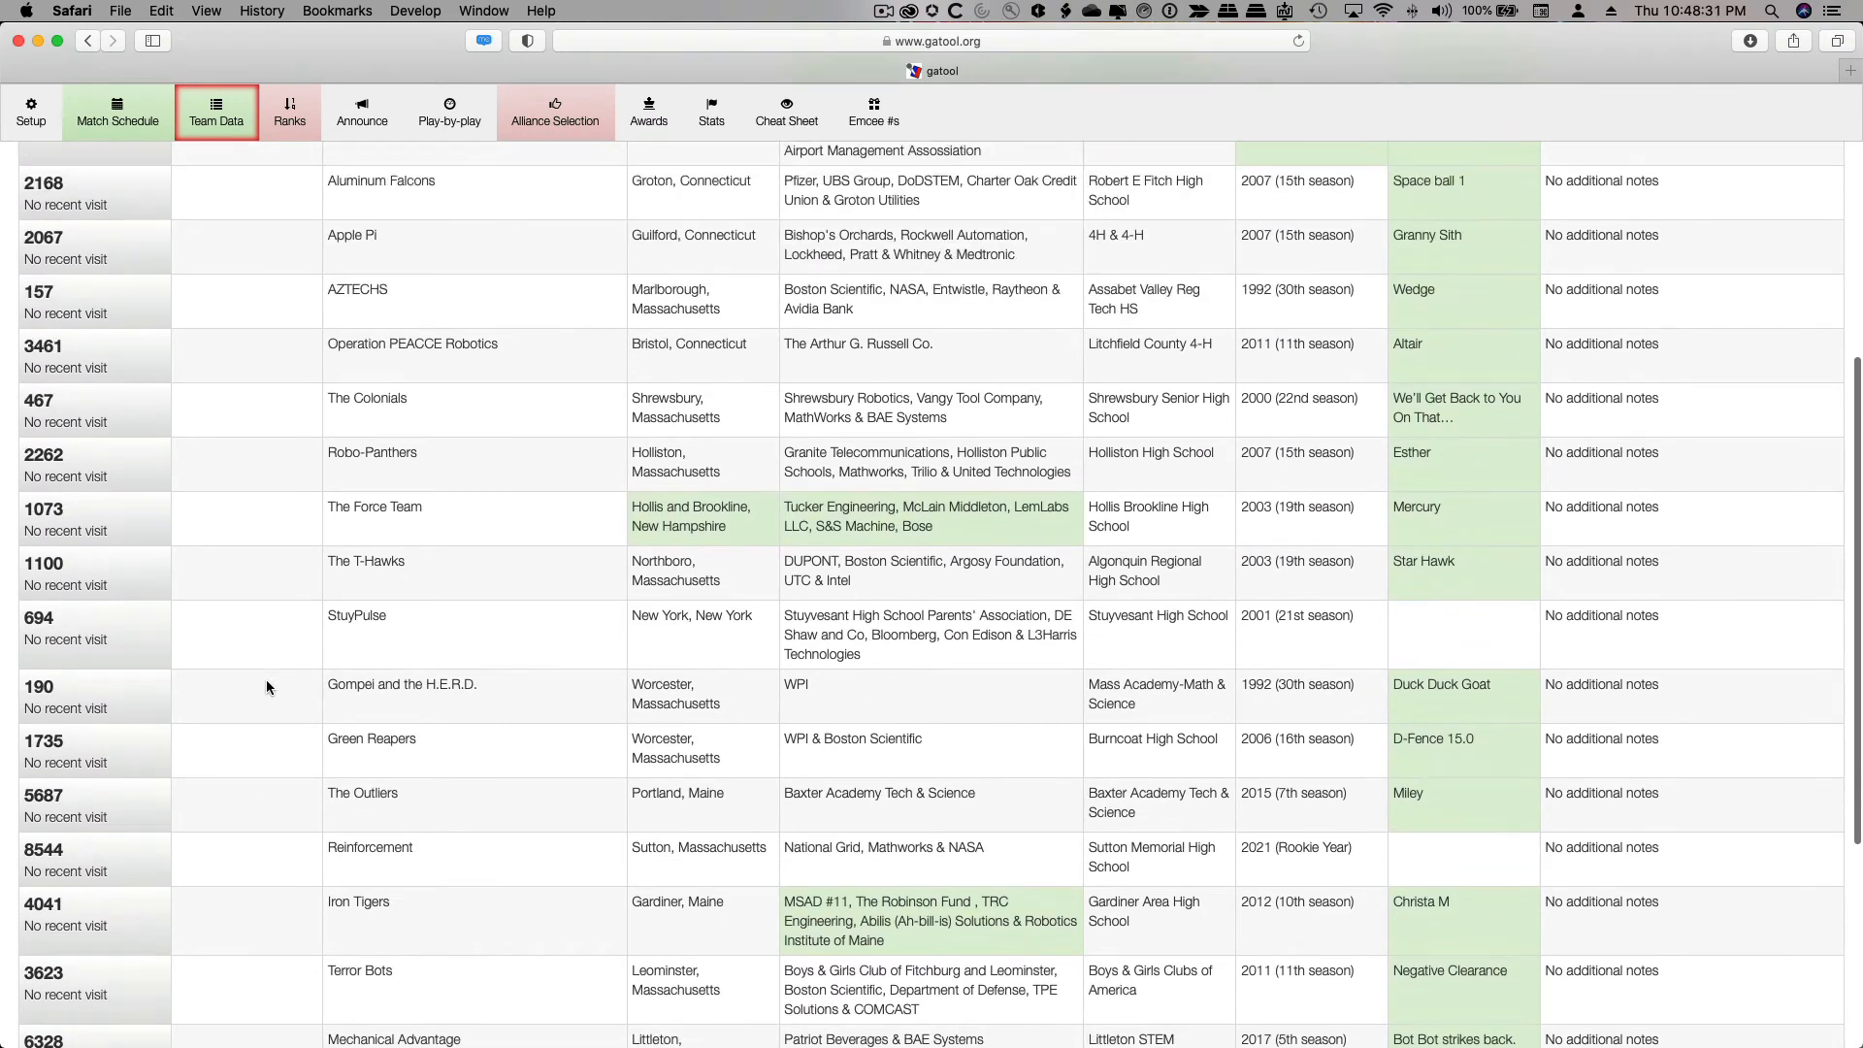
scroll(265, 679, "up", 8)
left_click(115, 225)
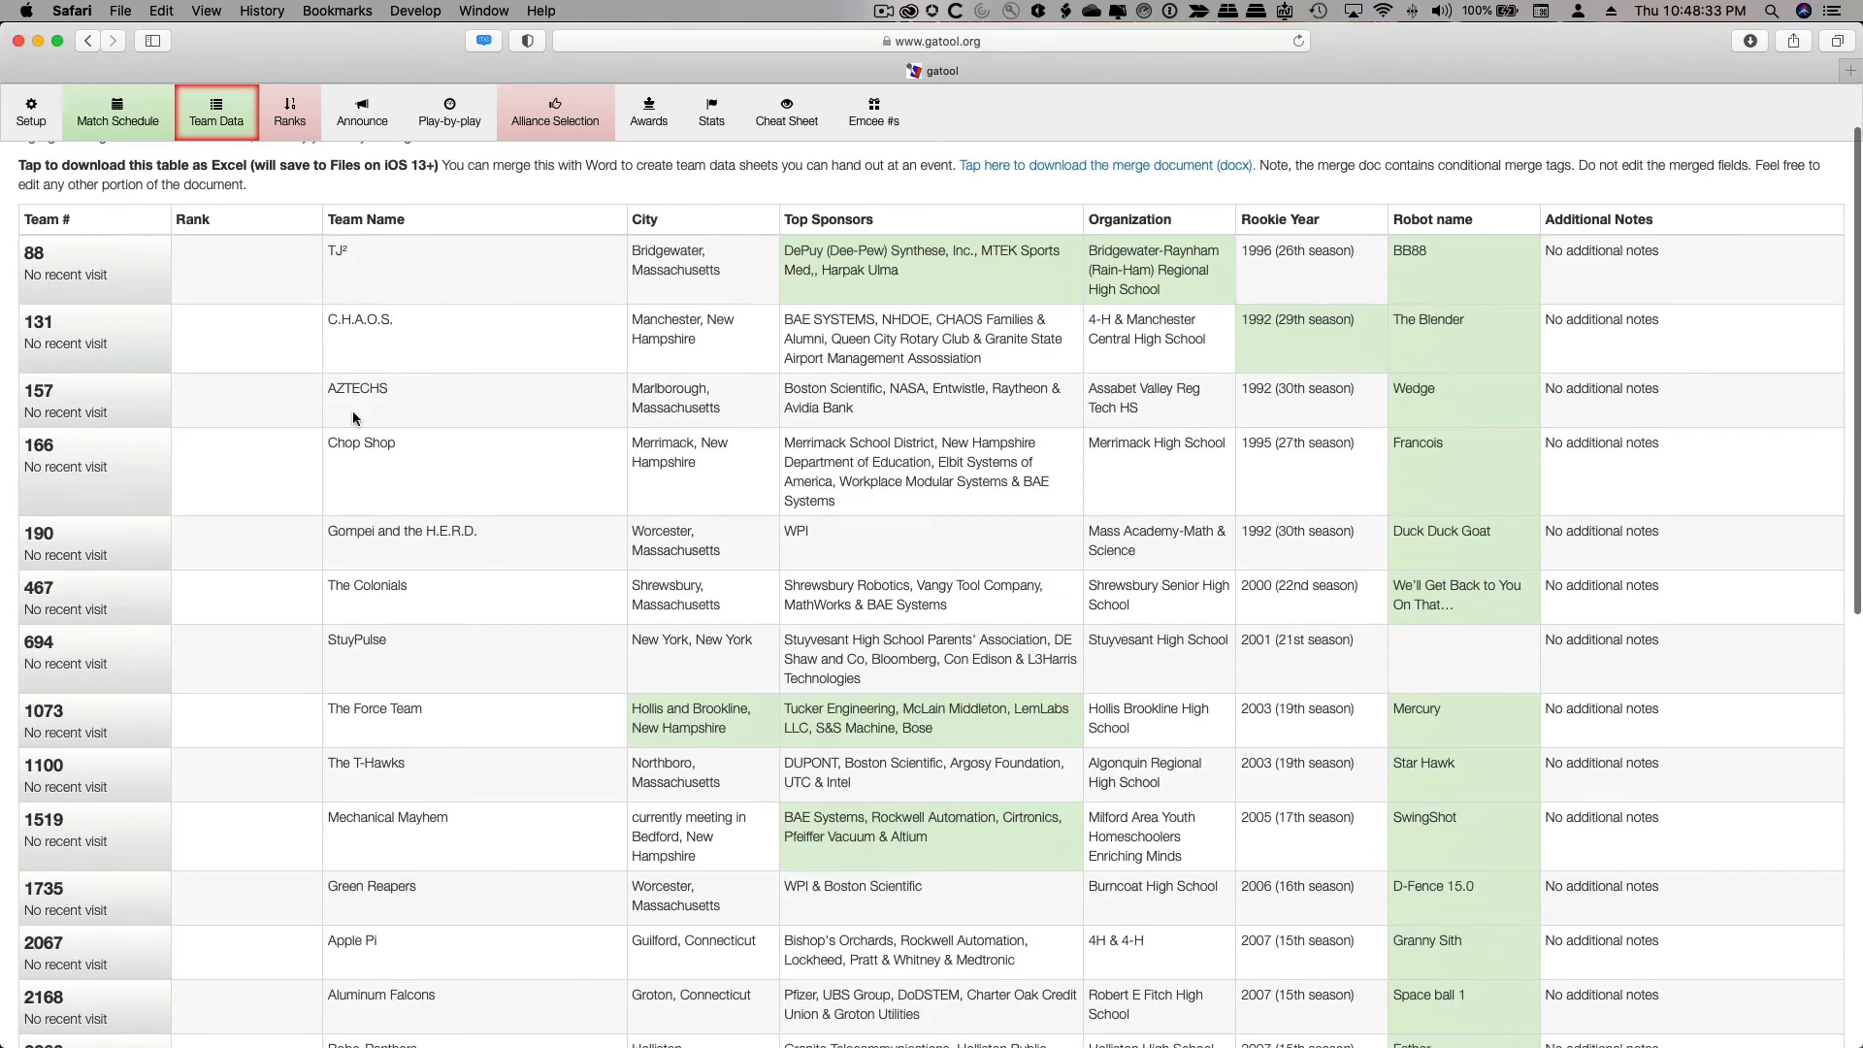
scroll(352, 411, "down", 20)
scroll(436, 636, "up", 20)
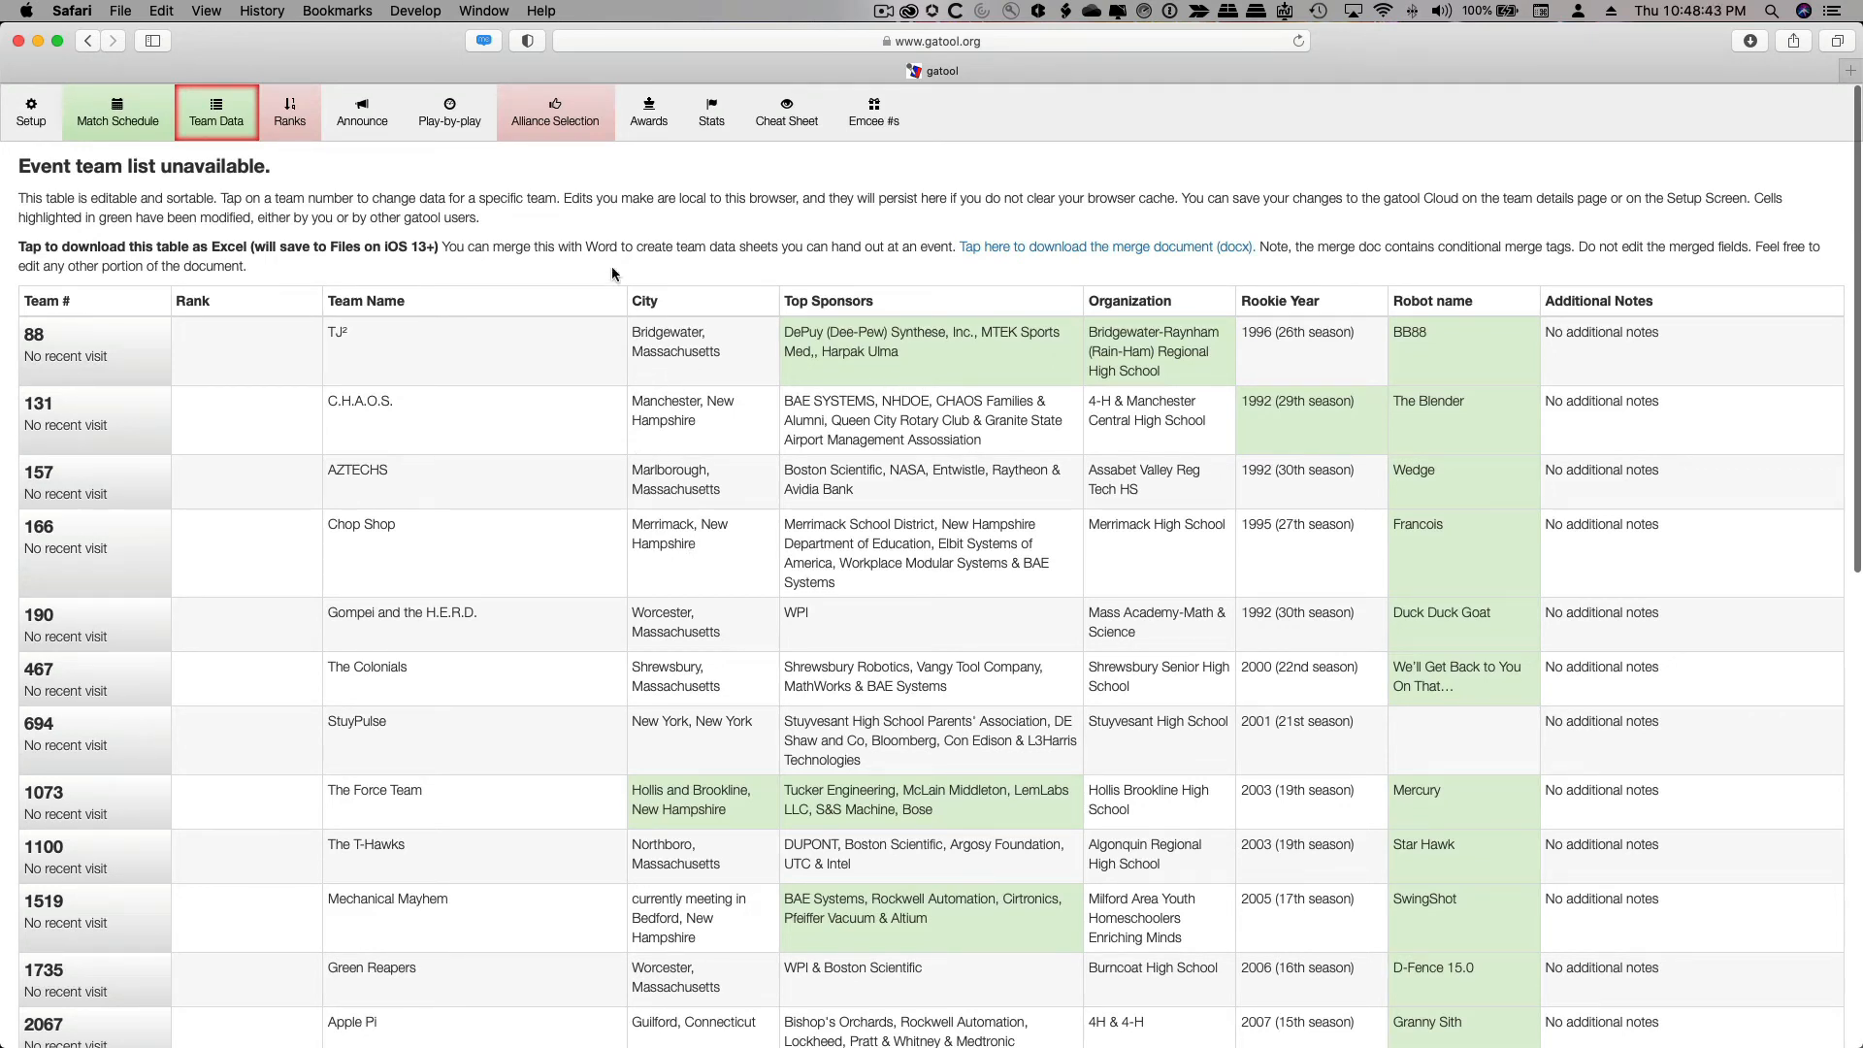
left_click(652, 126)
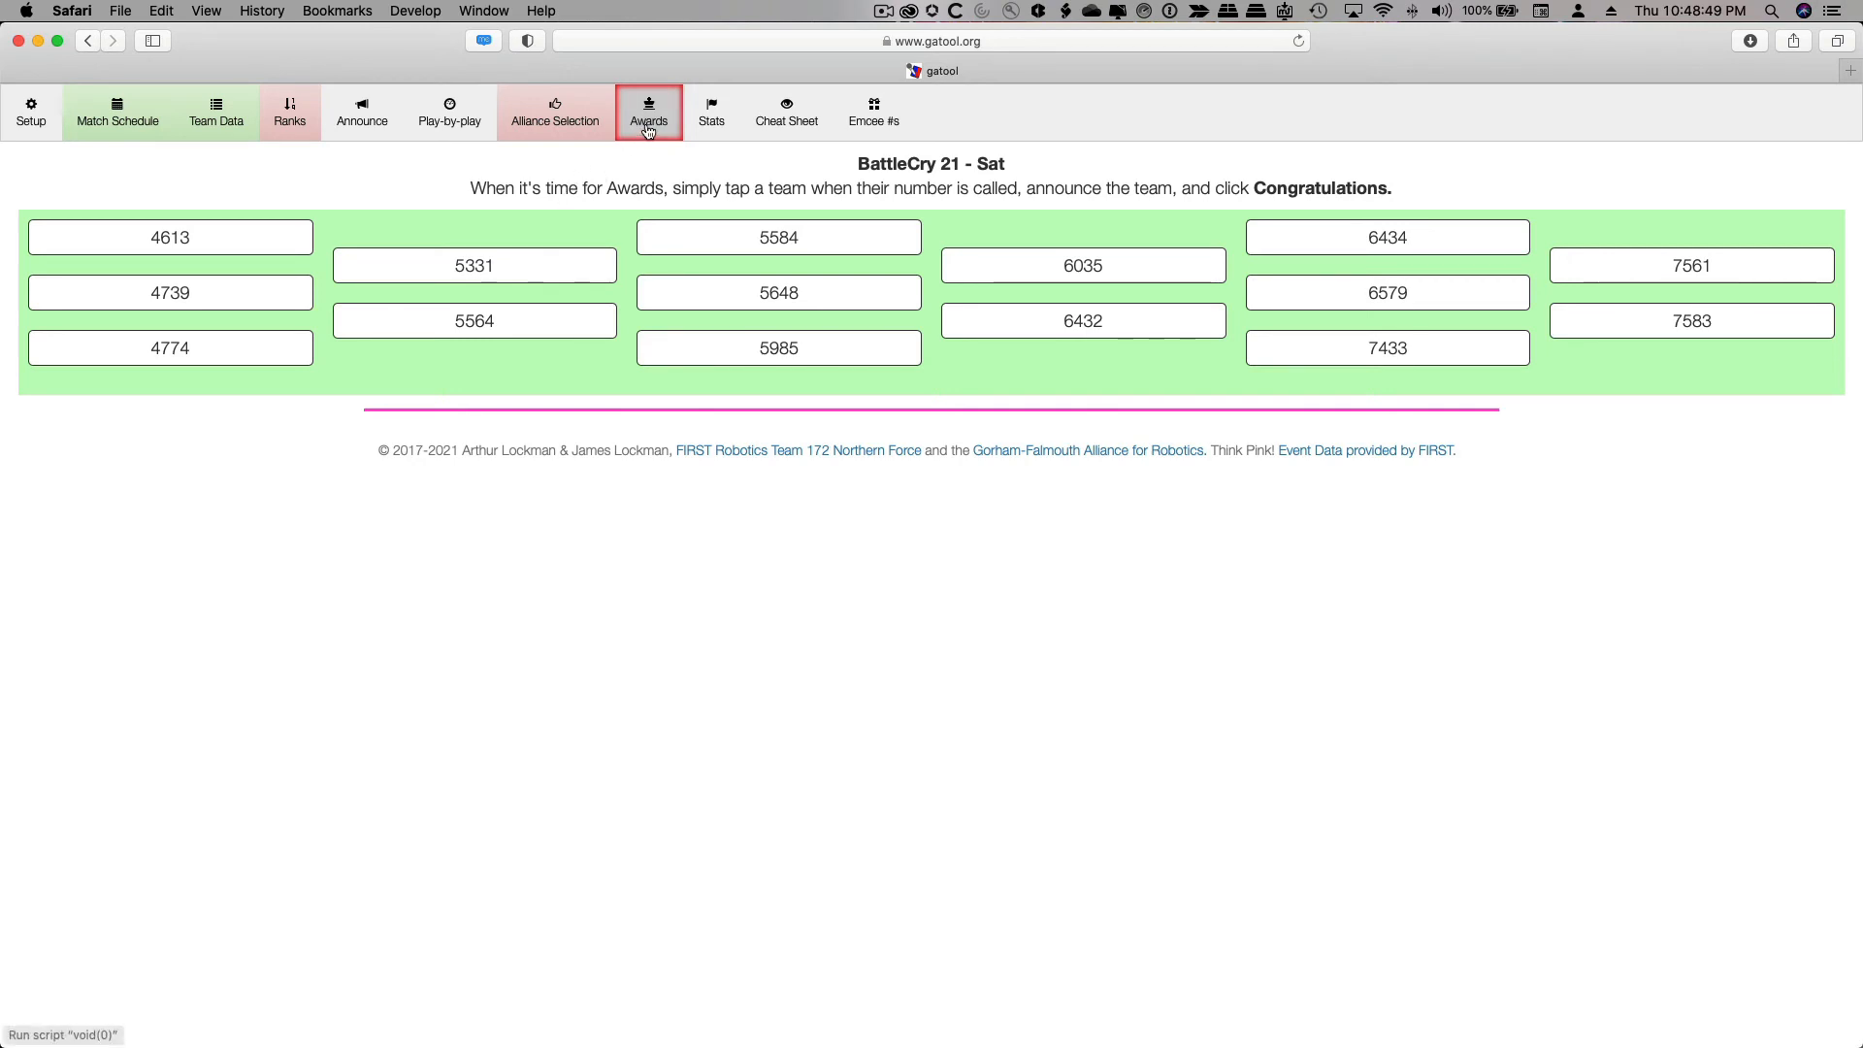
Load the playoff schedule file BC212021_ScheduleReport_Playoffs.xlsx into the Match Schedule
left_click(102, 119)
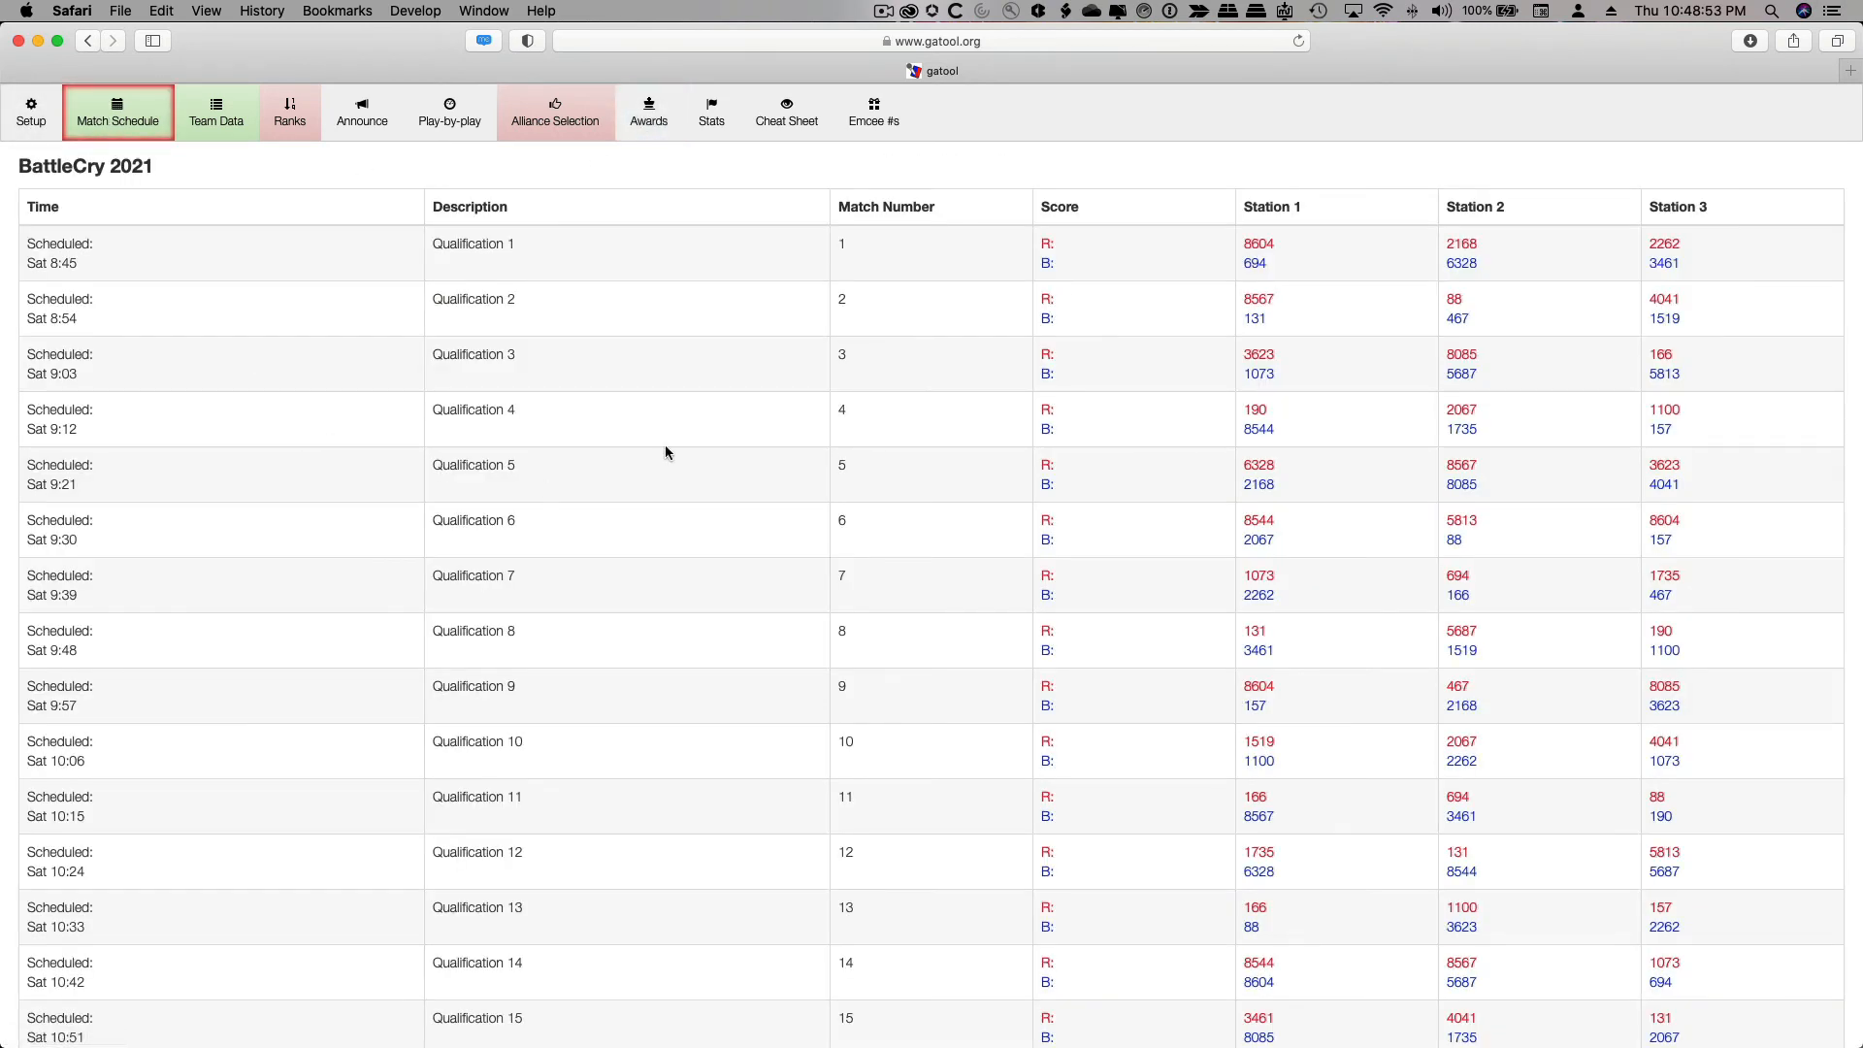
scroll(679, 660, "down", 6)
scroll(681, 666, "down", 3)
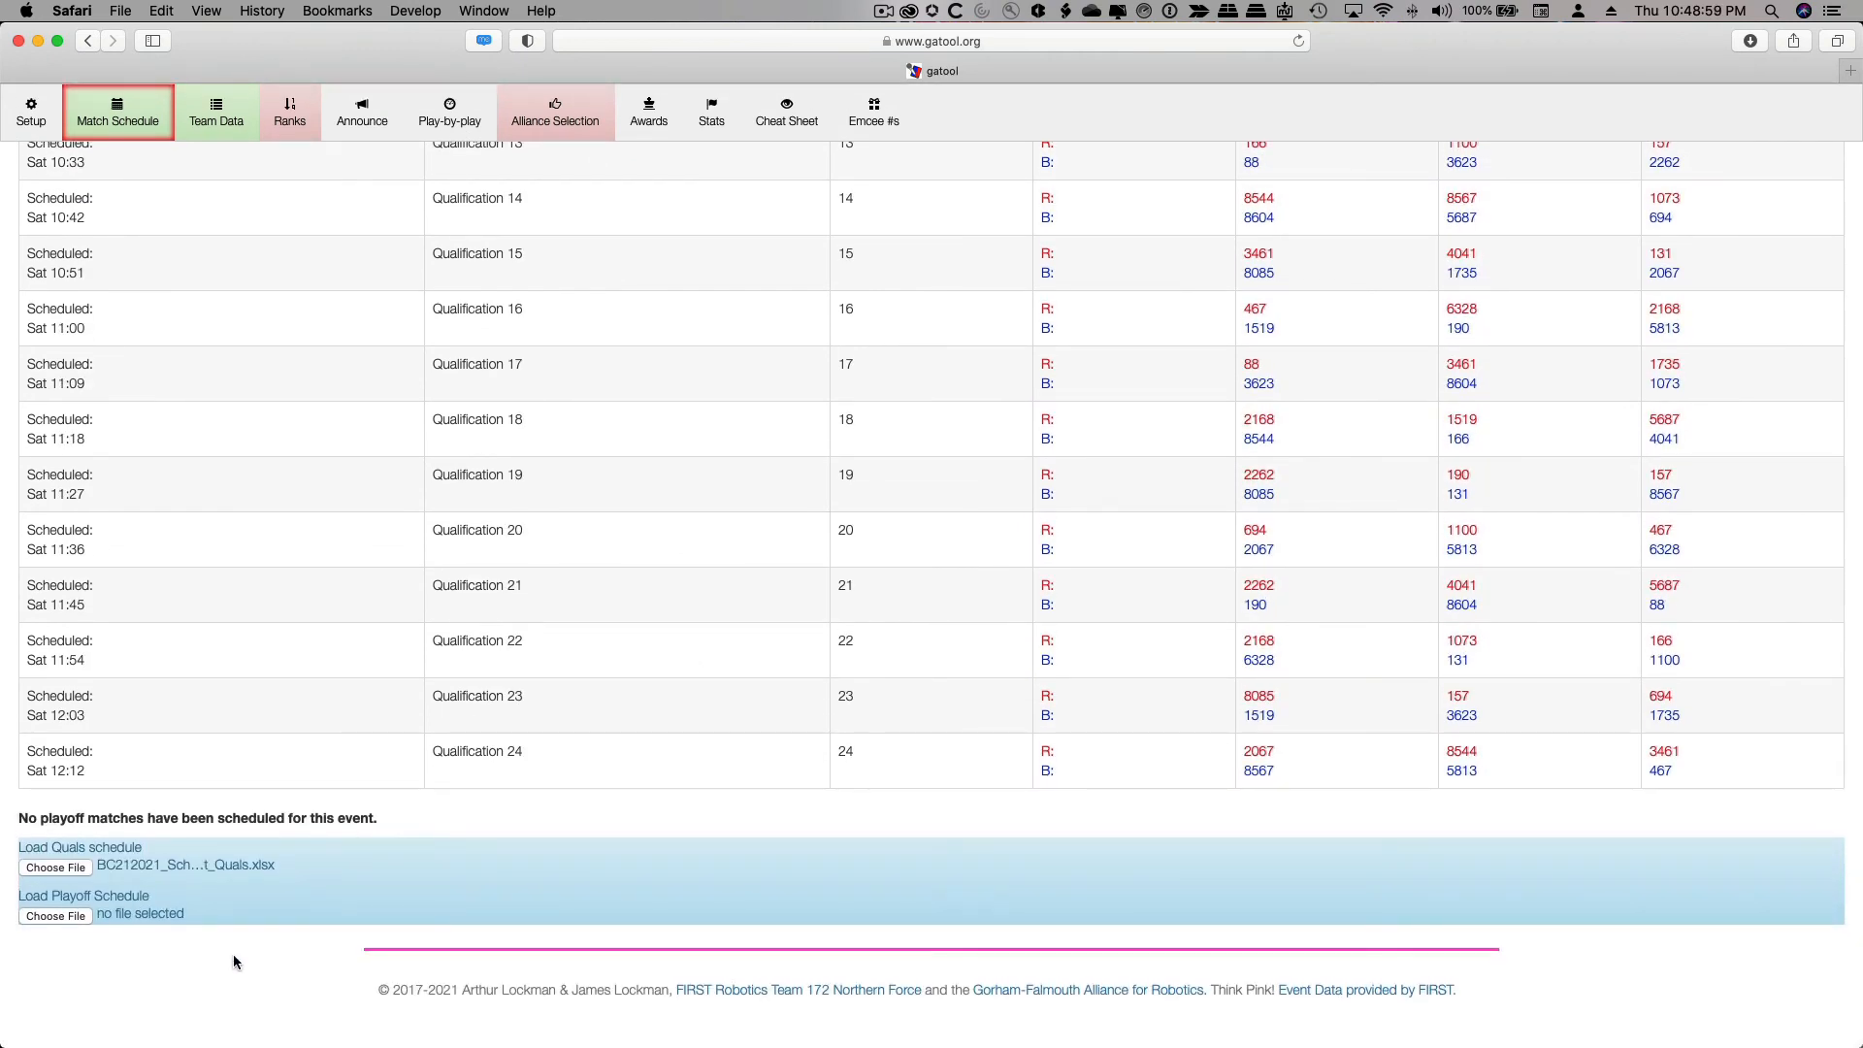
left_click(66, 917)
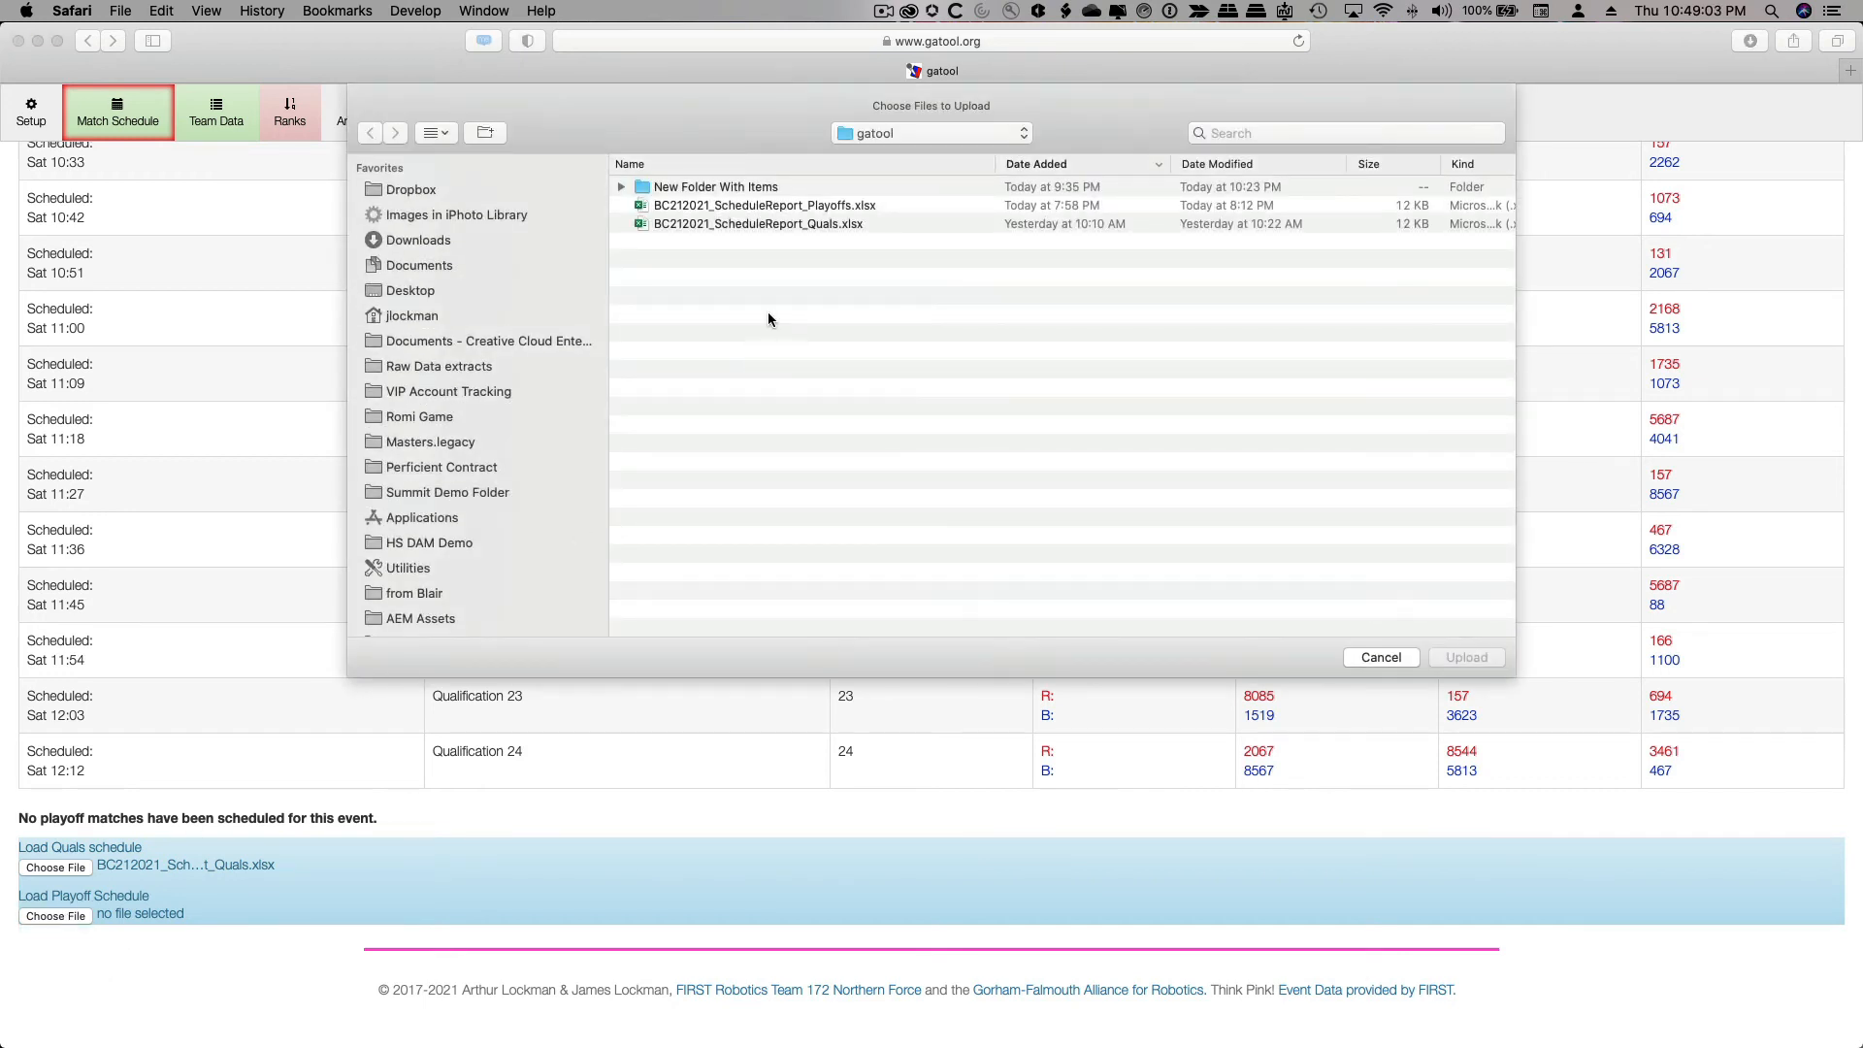
left_click(786, 209)
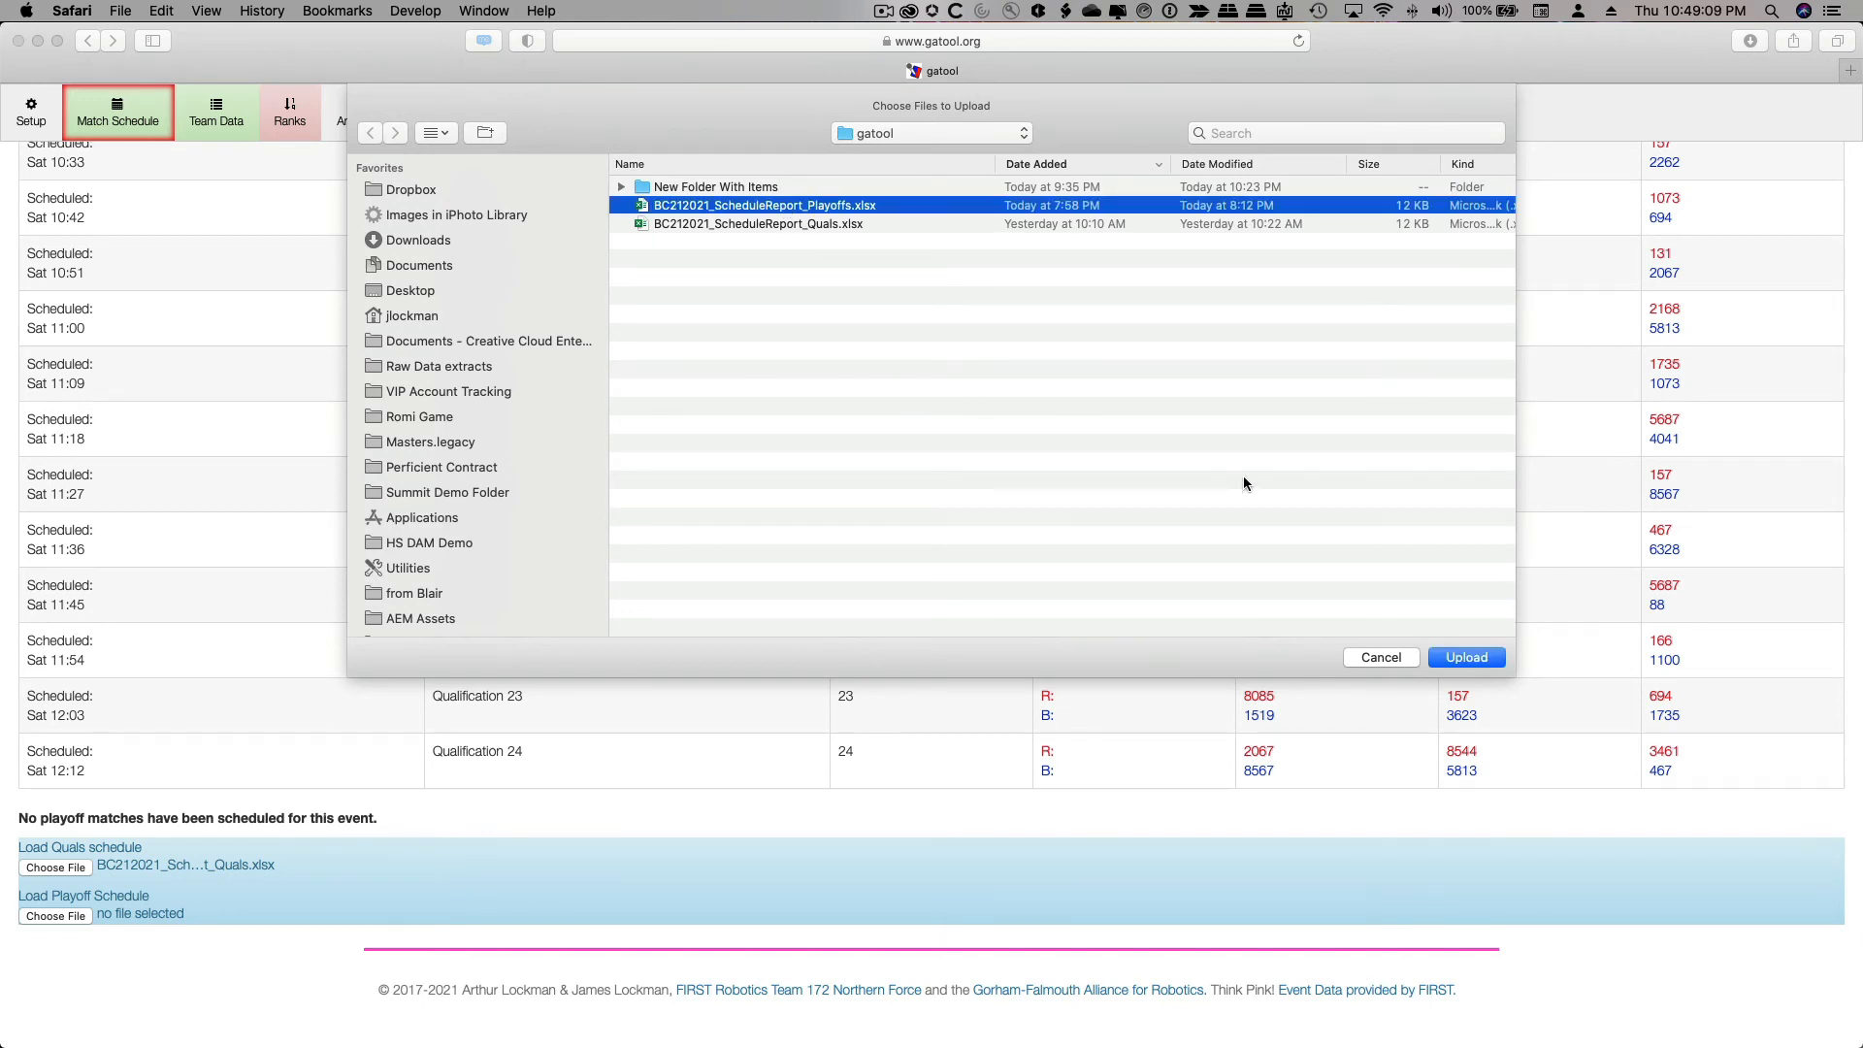
left_click(1466, 657)
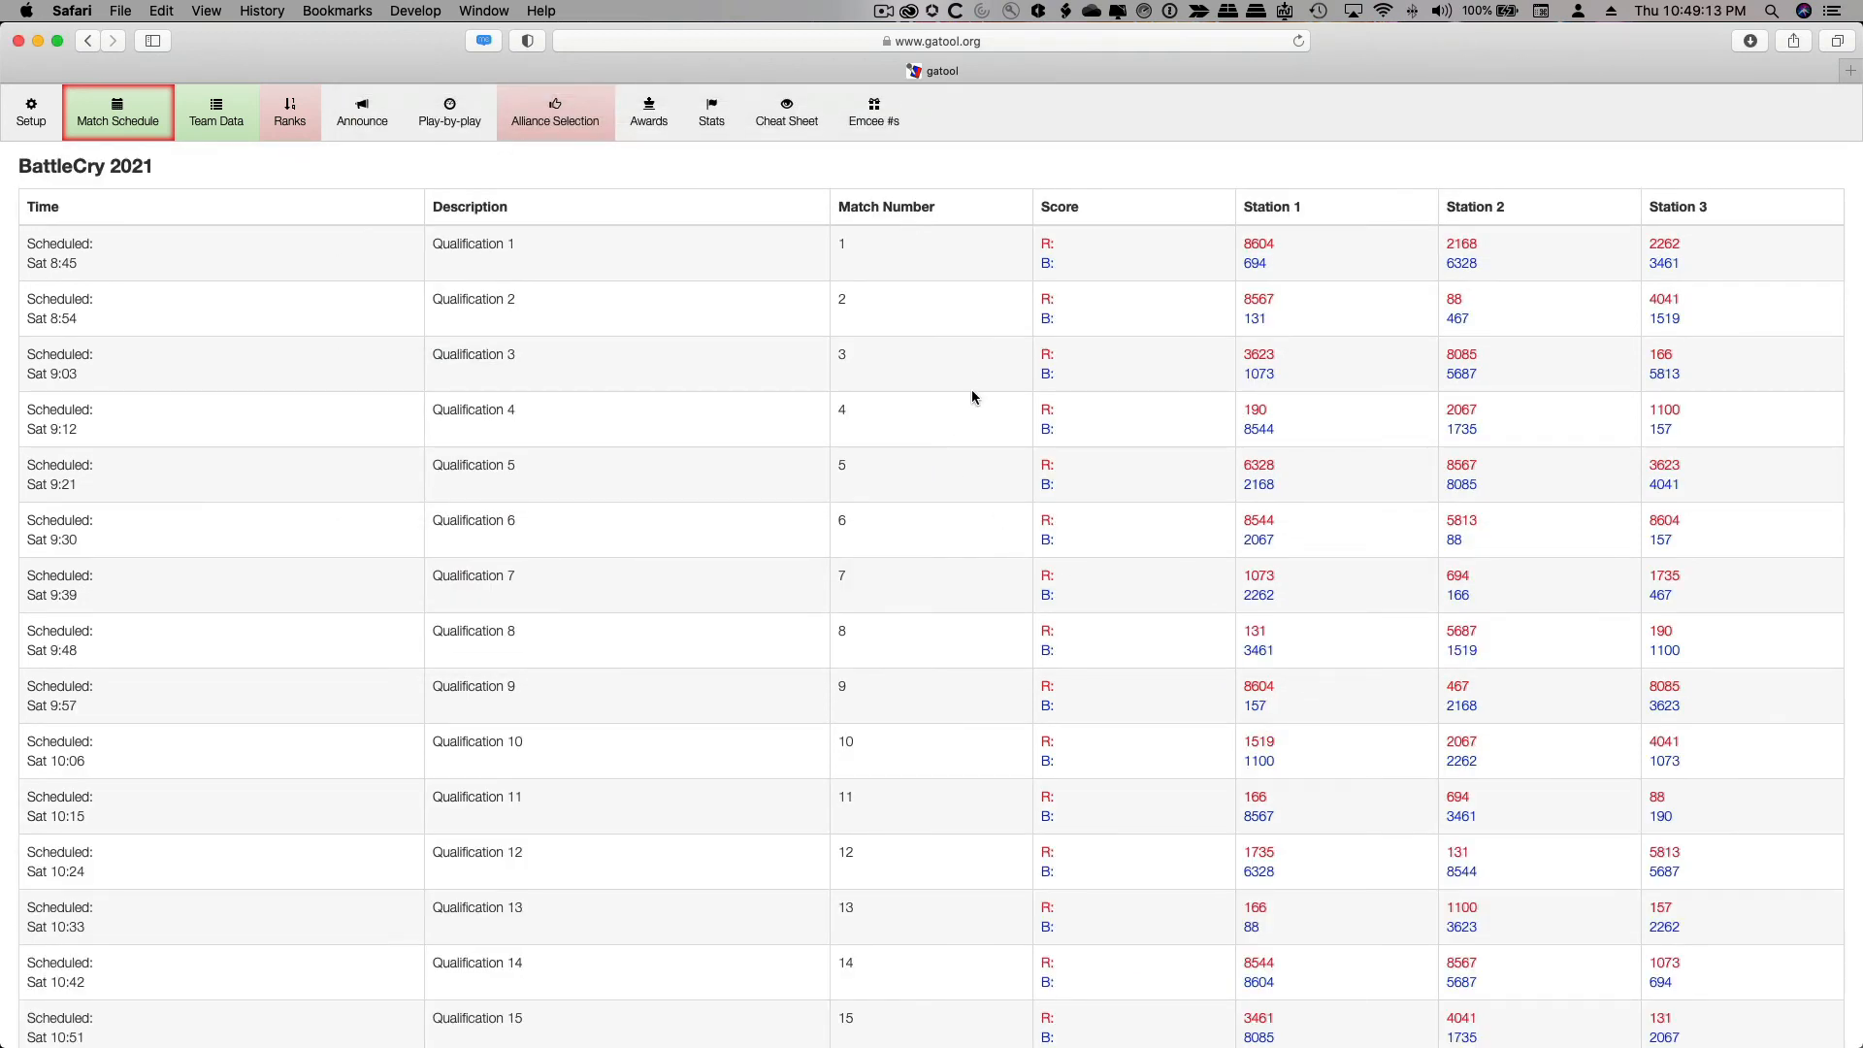
Review the quarterfinal to final matches in the Match Schedule and remove the loaded playoff schedule file
scroll(732, 560, "down", 5)
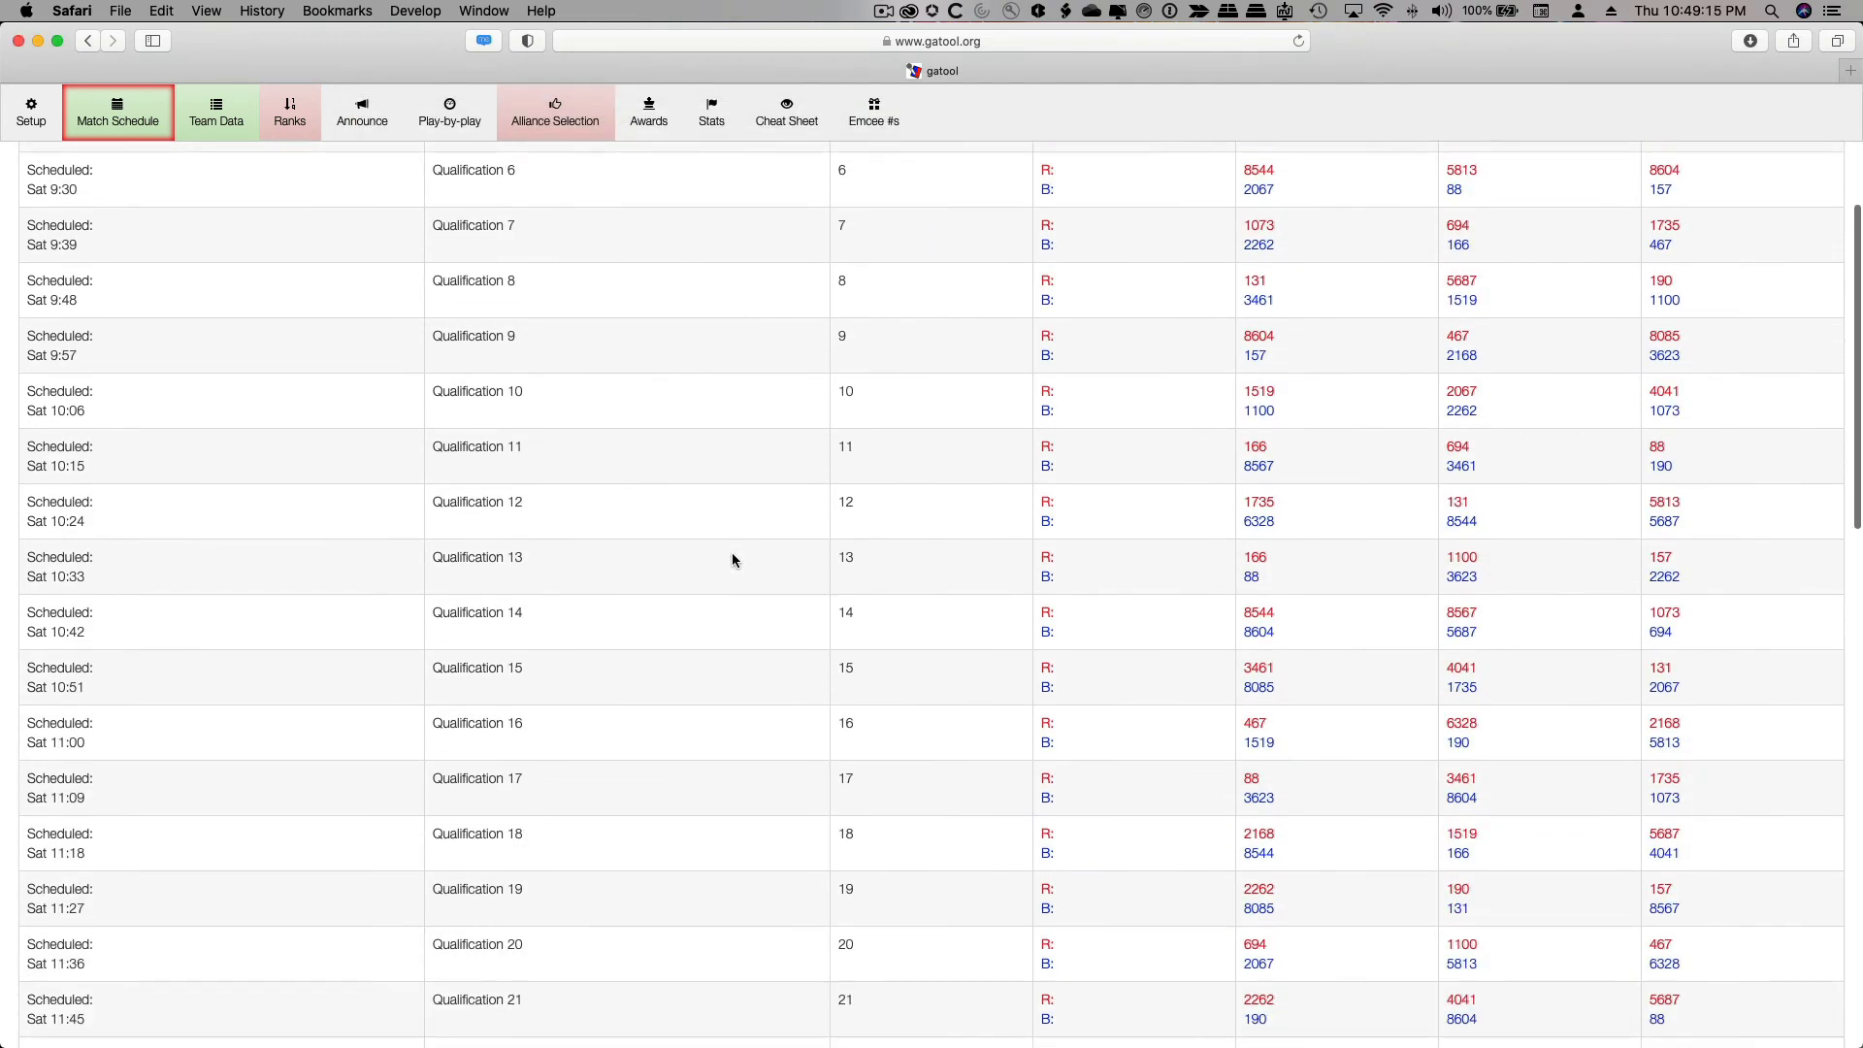
scroll(731, 560, "down", 8)
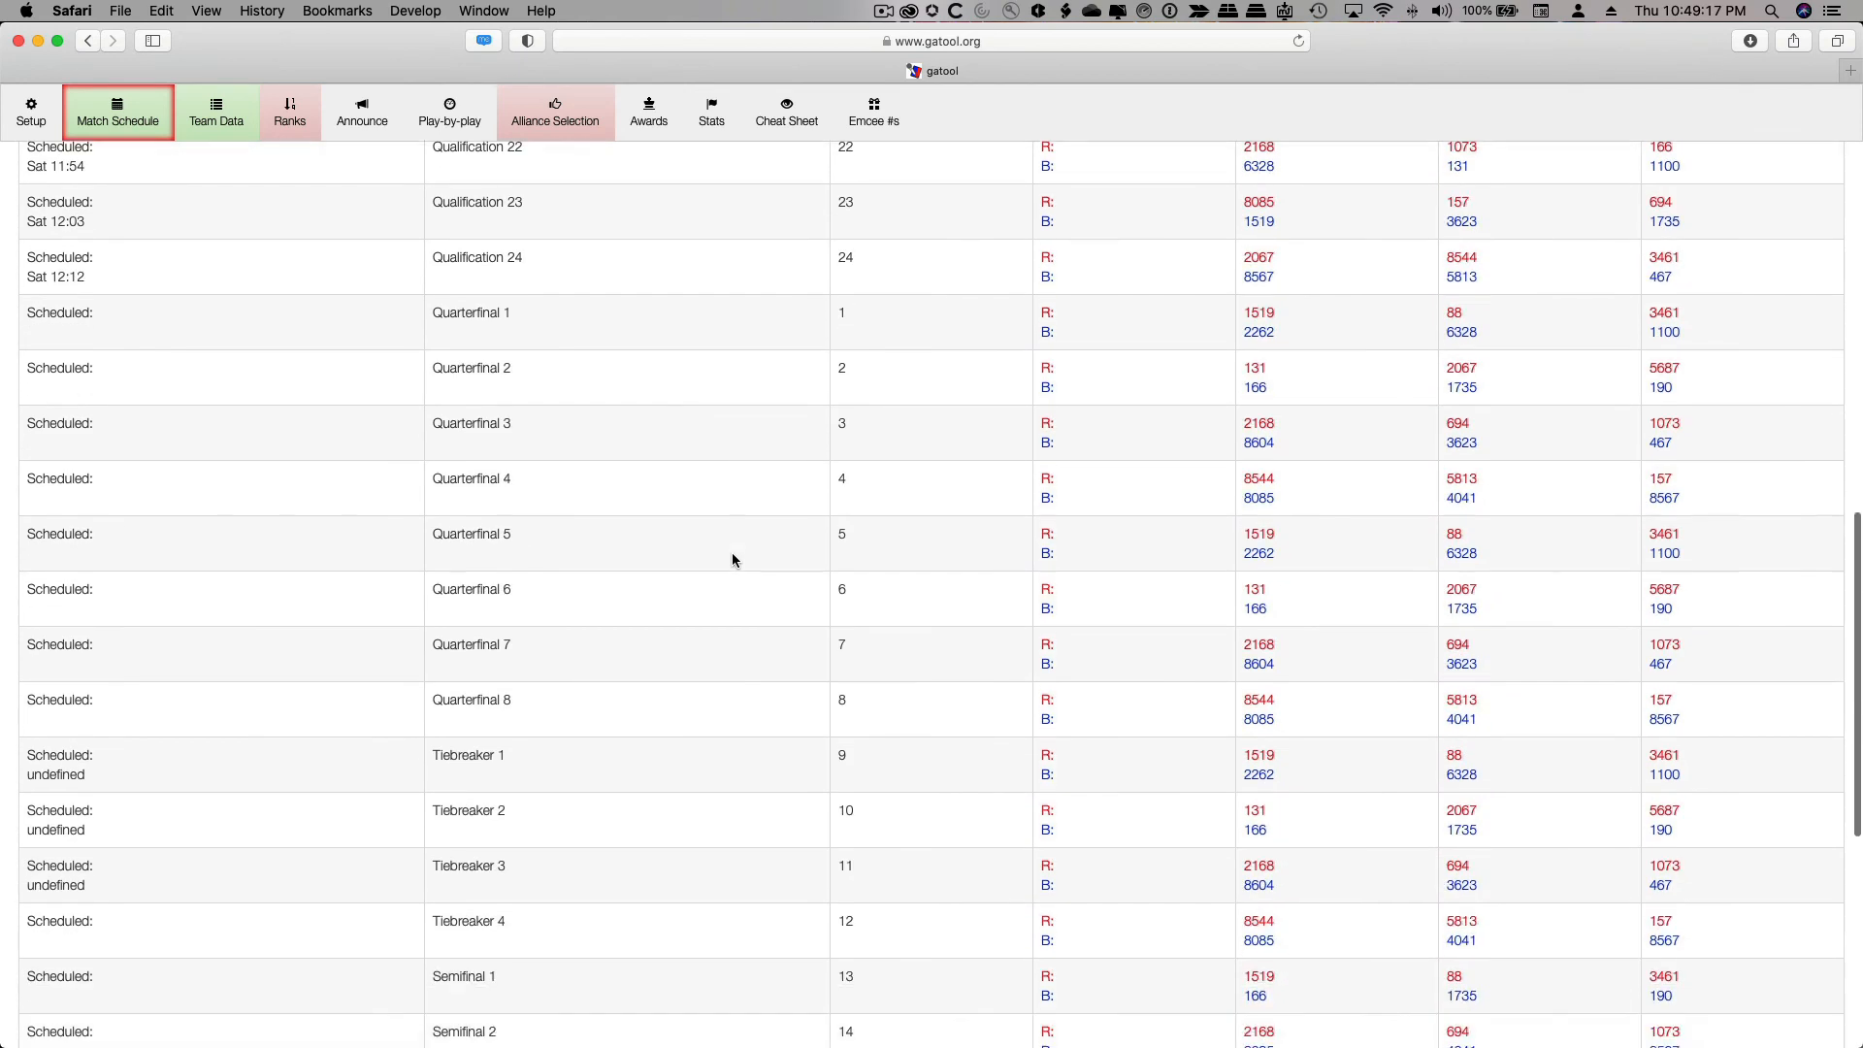
scroll(732, 560, "up", 2)
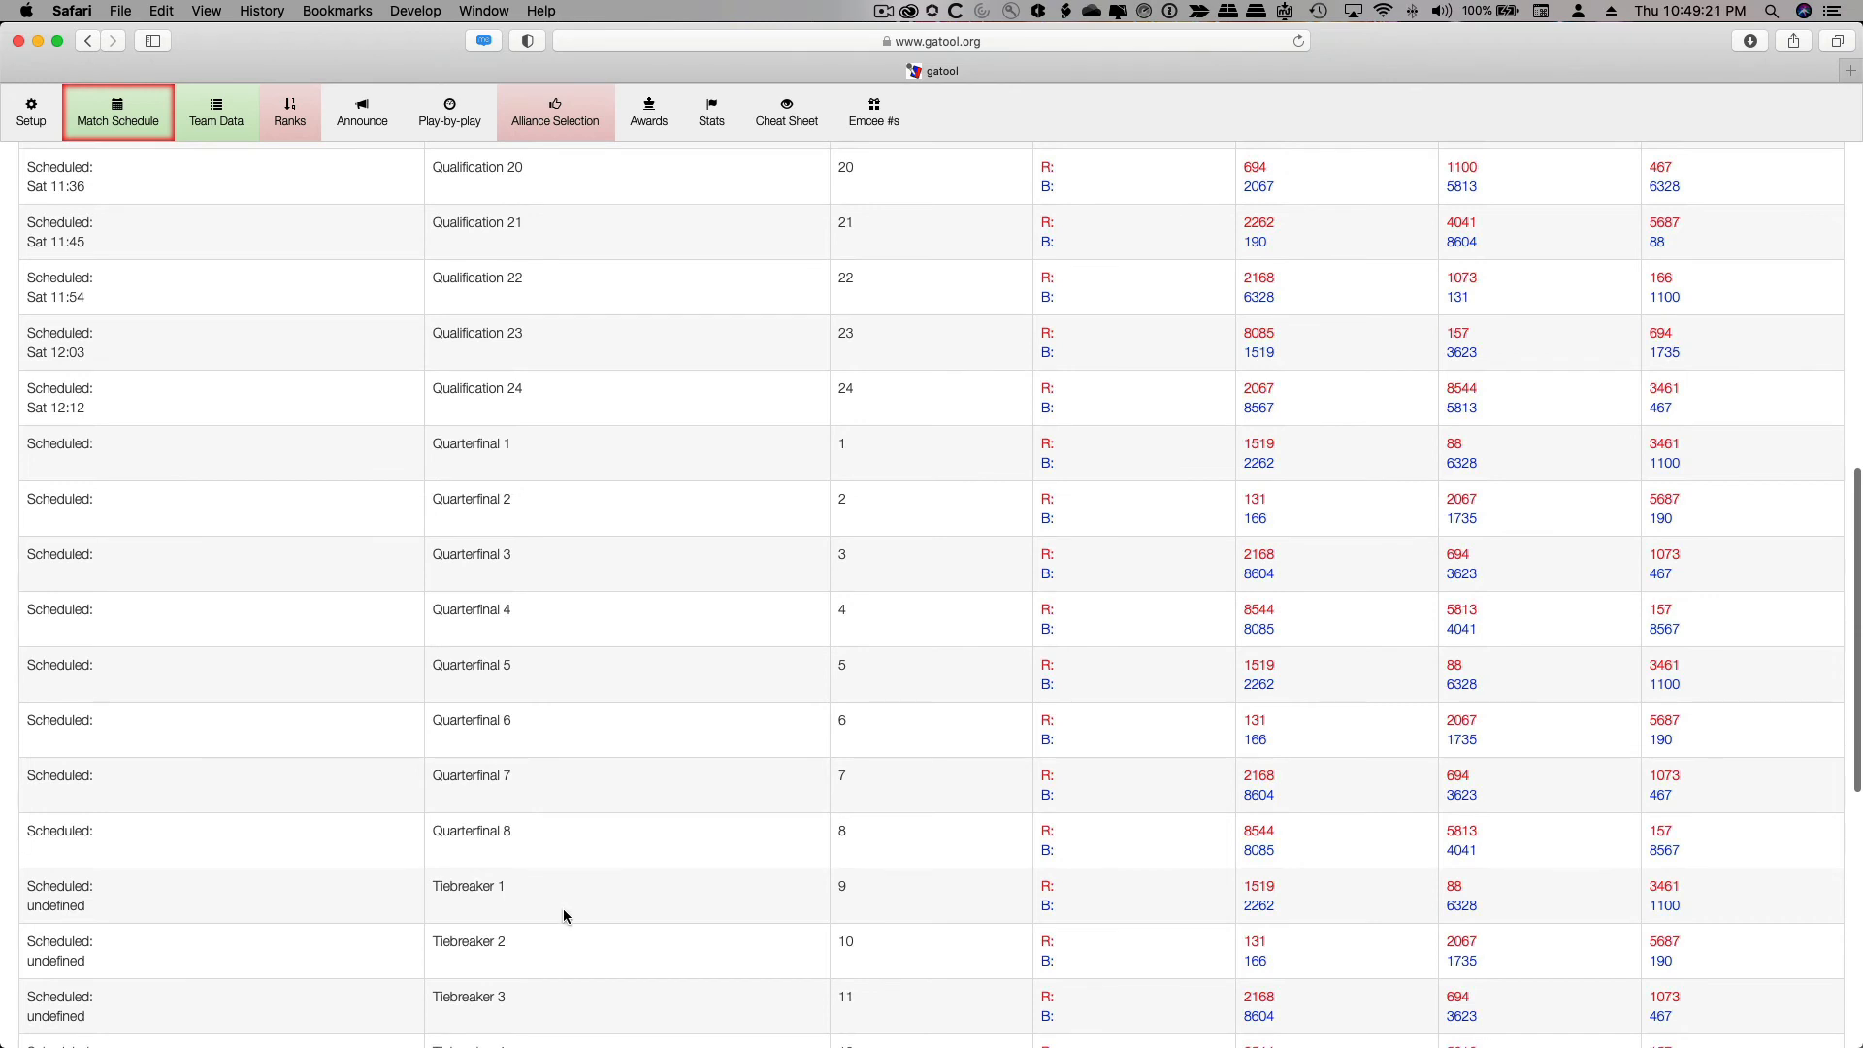
scroll(563, 908, "down", 4)
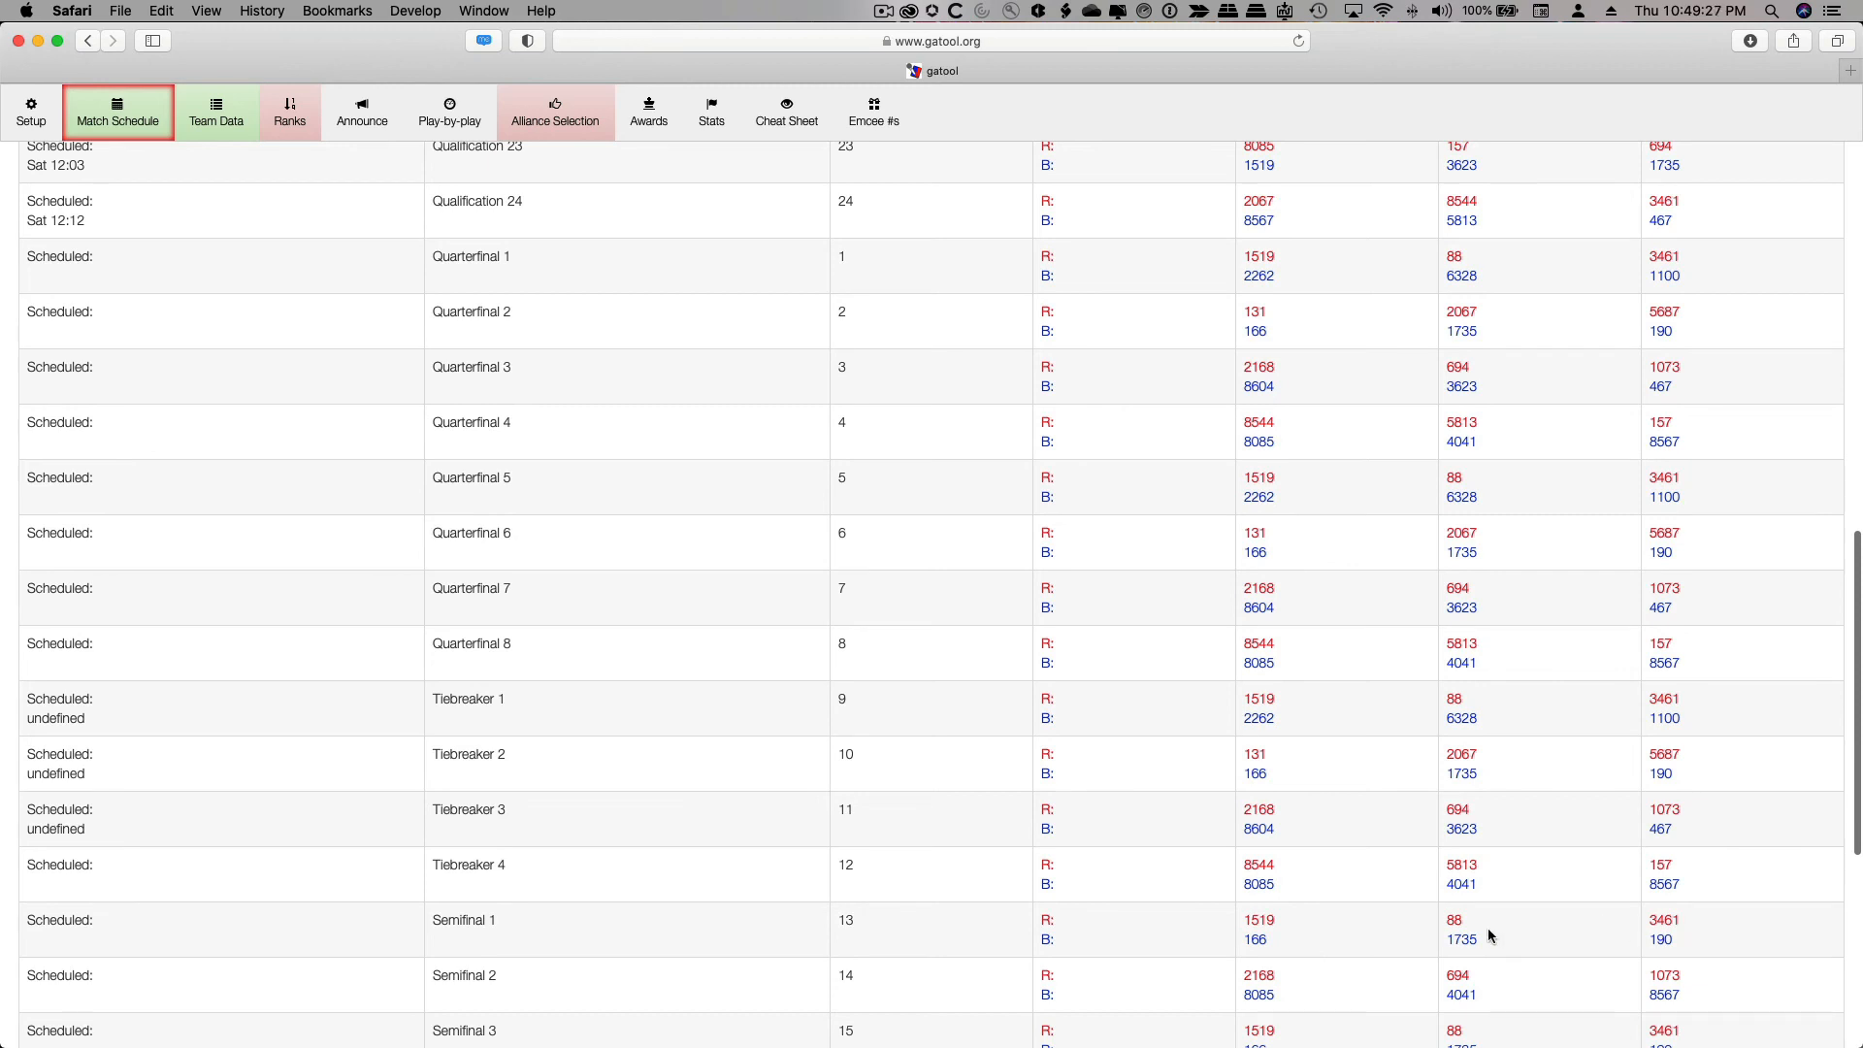
scroll(1488, 927, "down", 4)
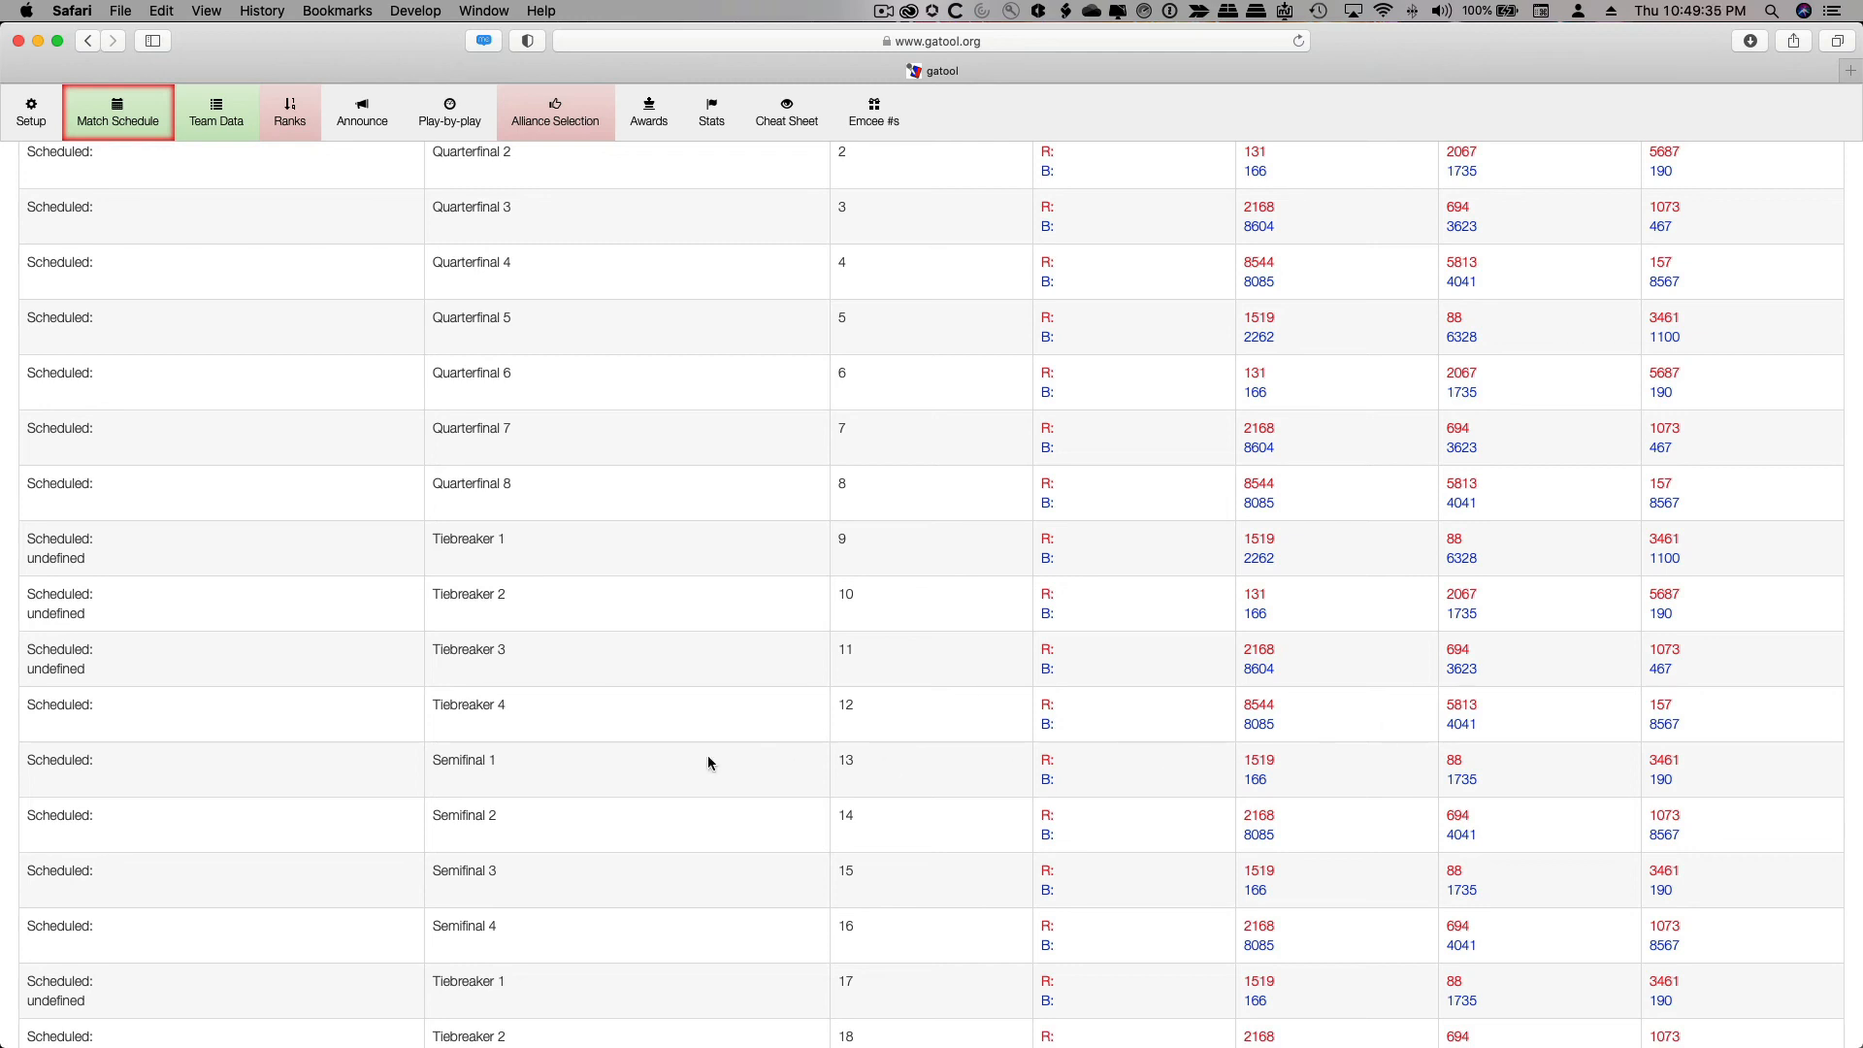
scroll(707, 763, "down", 5)
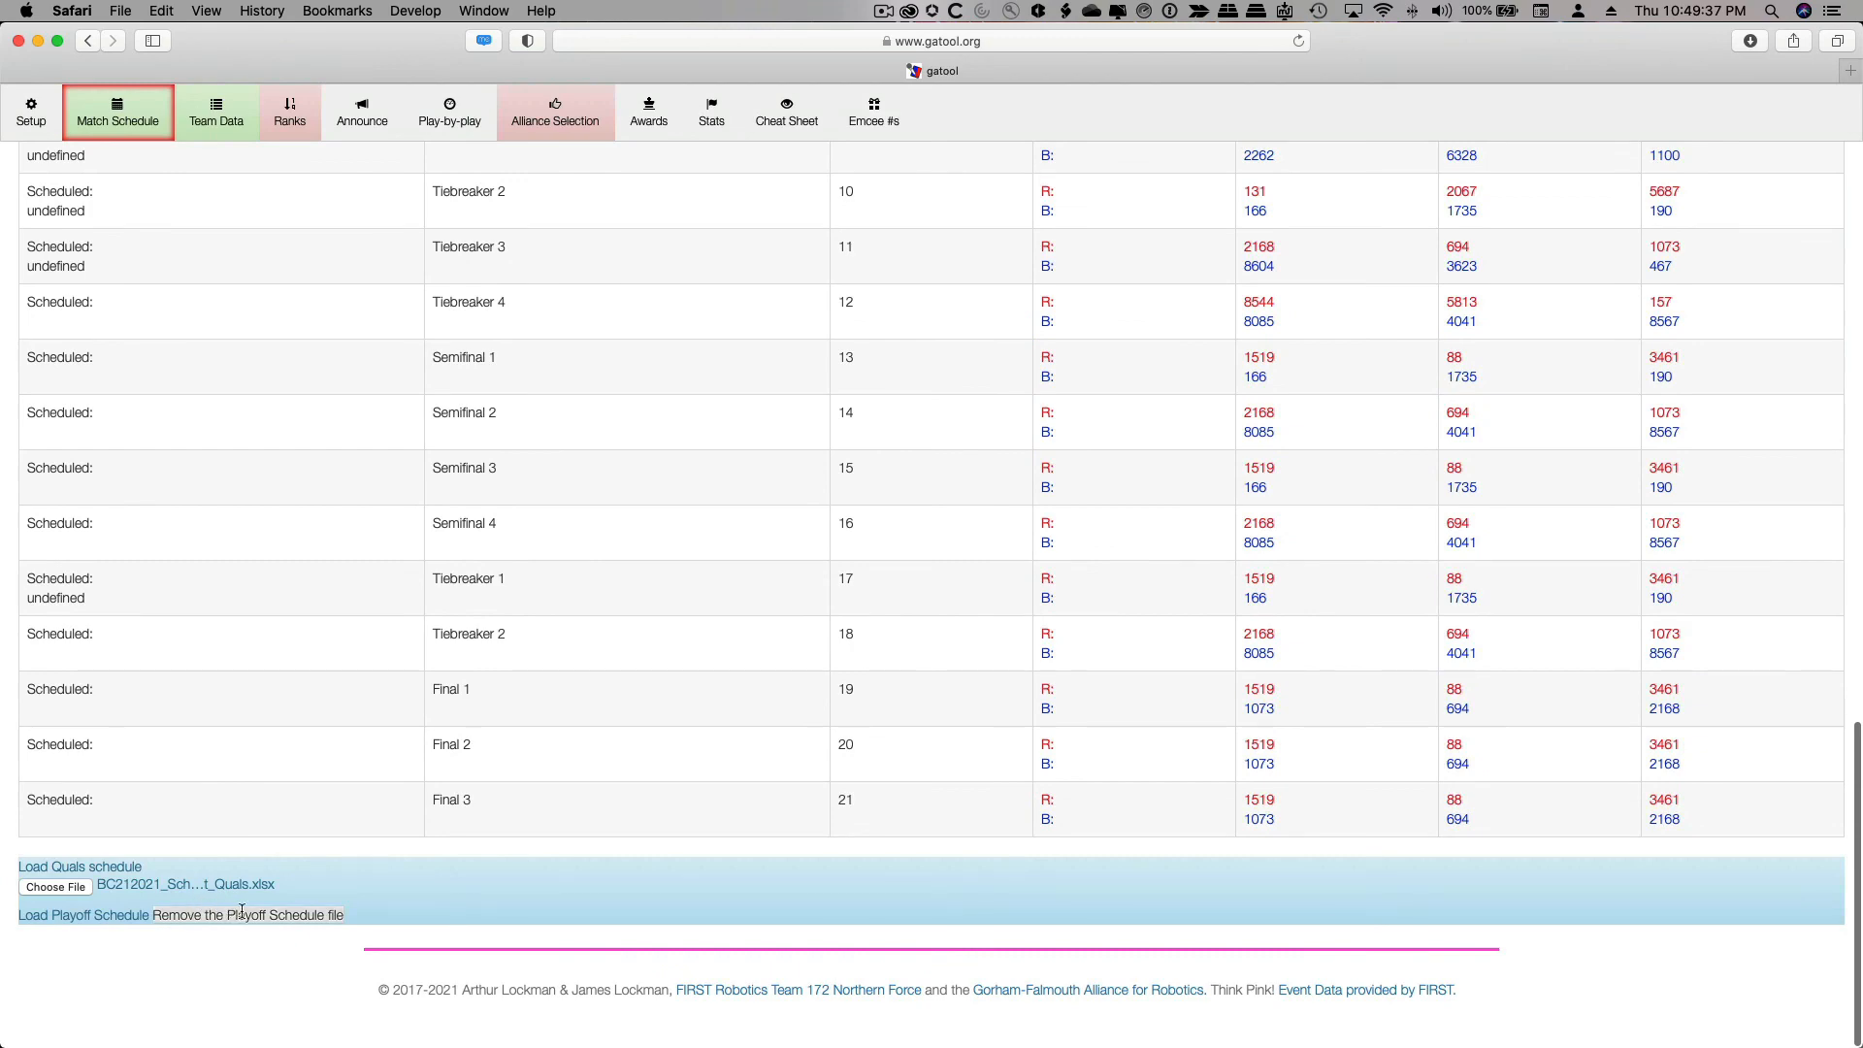
left_click(278, 916)
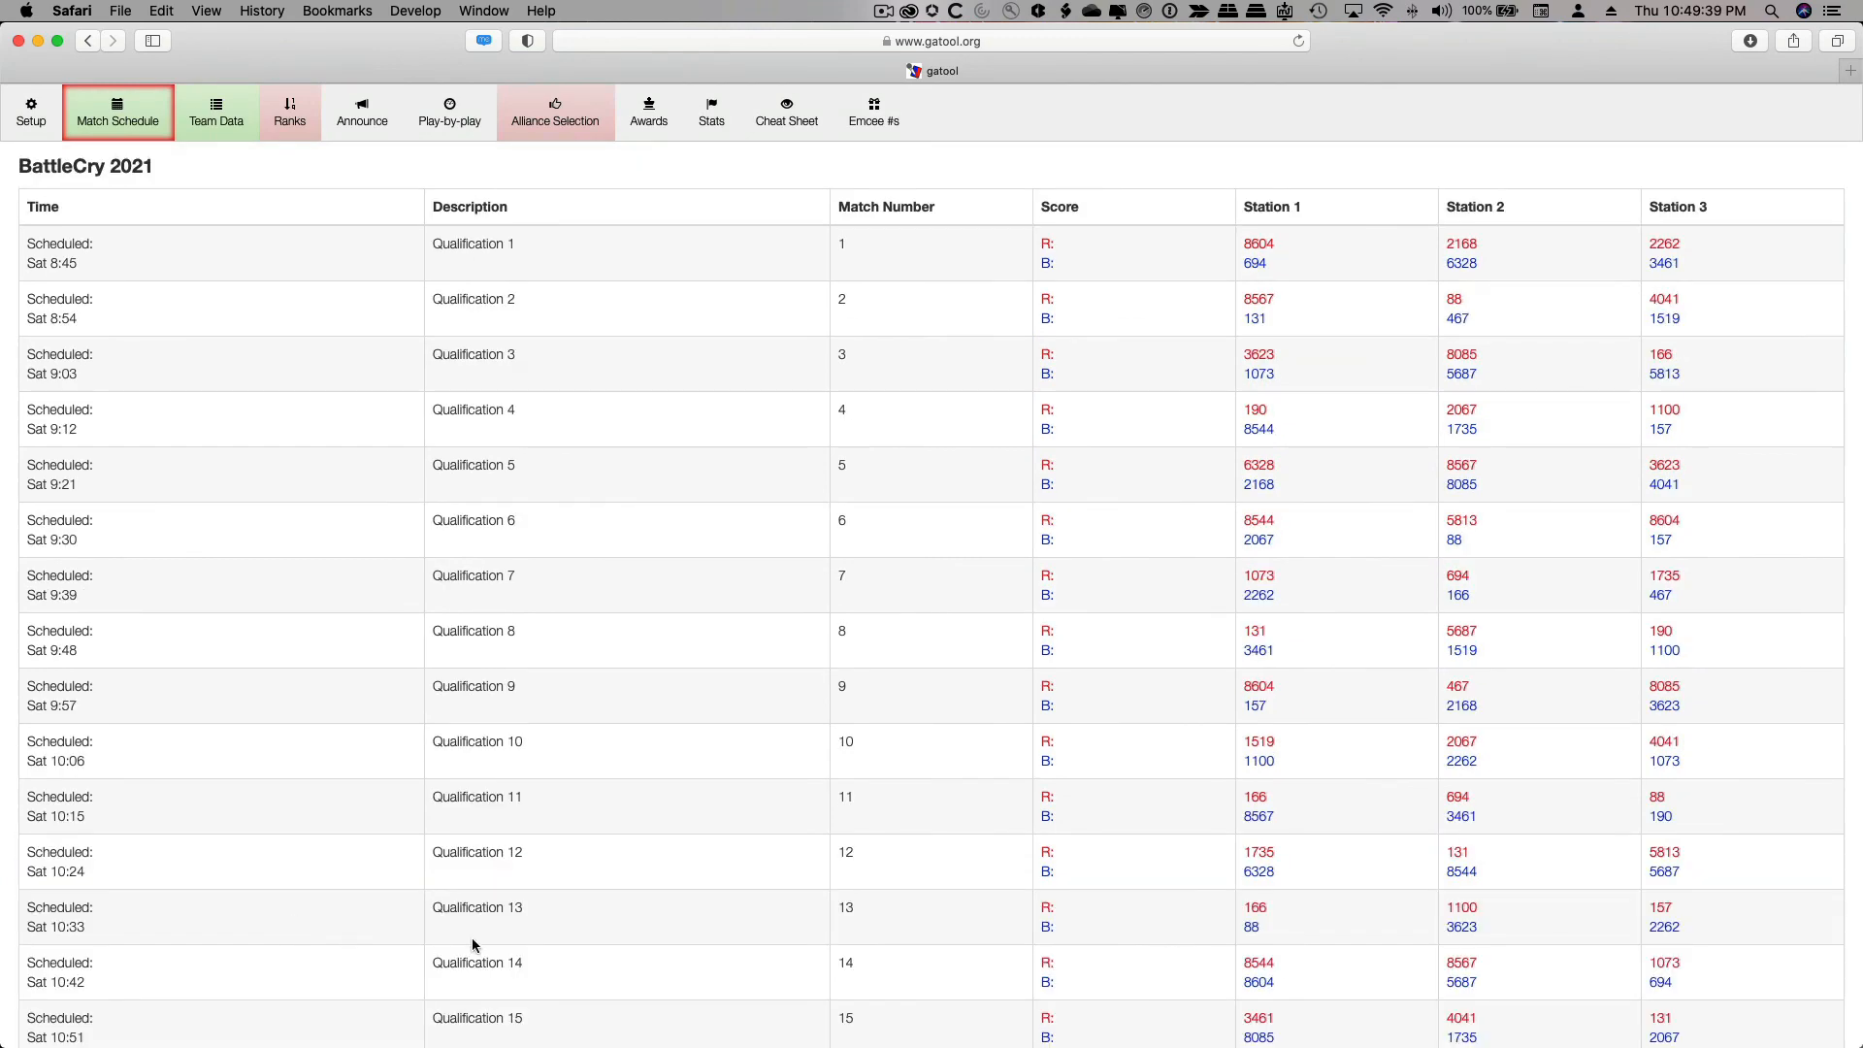
Reload the playoff schedule from BC212021_ScheduleReport_Playoffs.xlsx below the match list
scroll(473, 943, "down", 10)
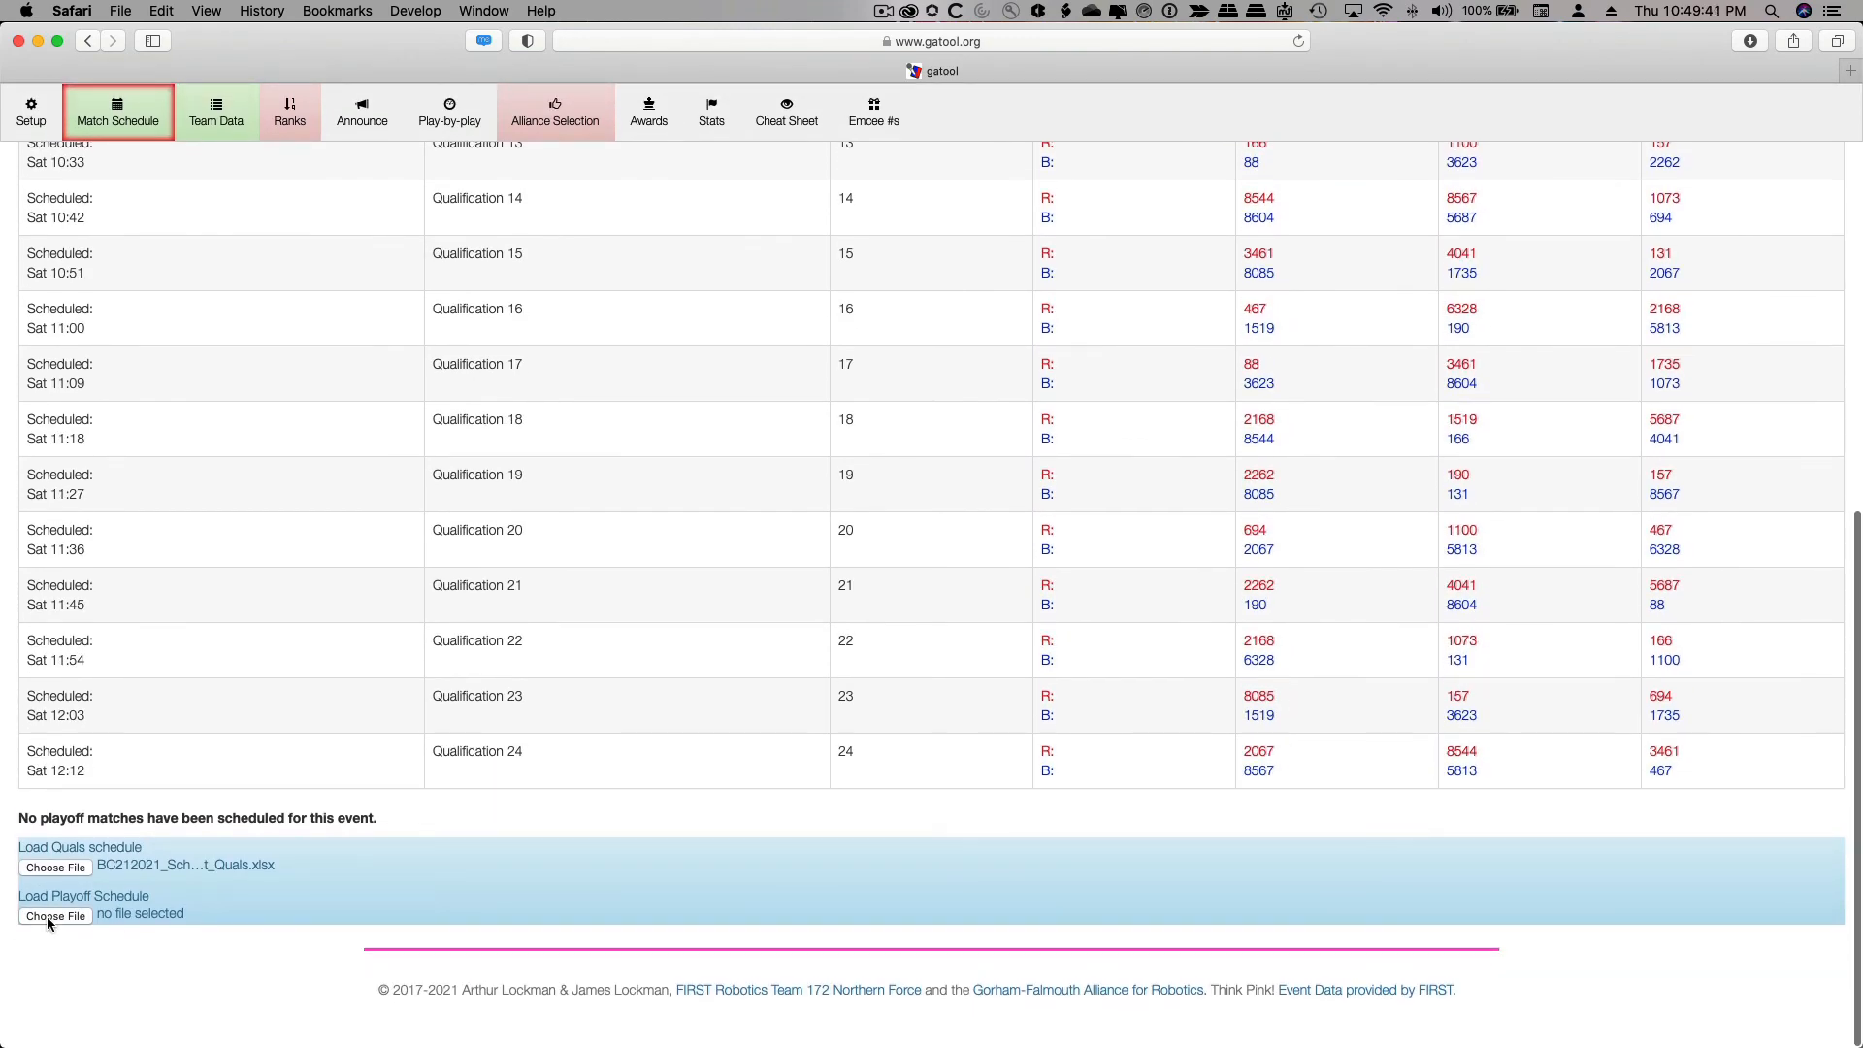
left_click(51, 915)
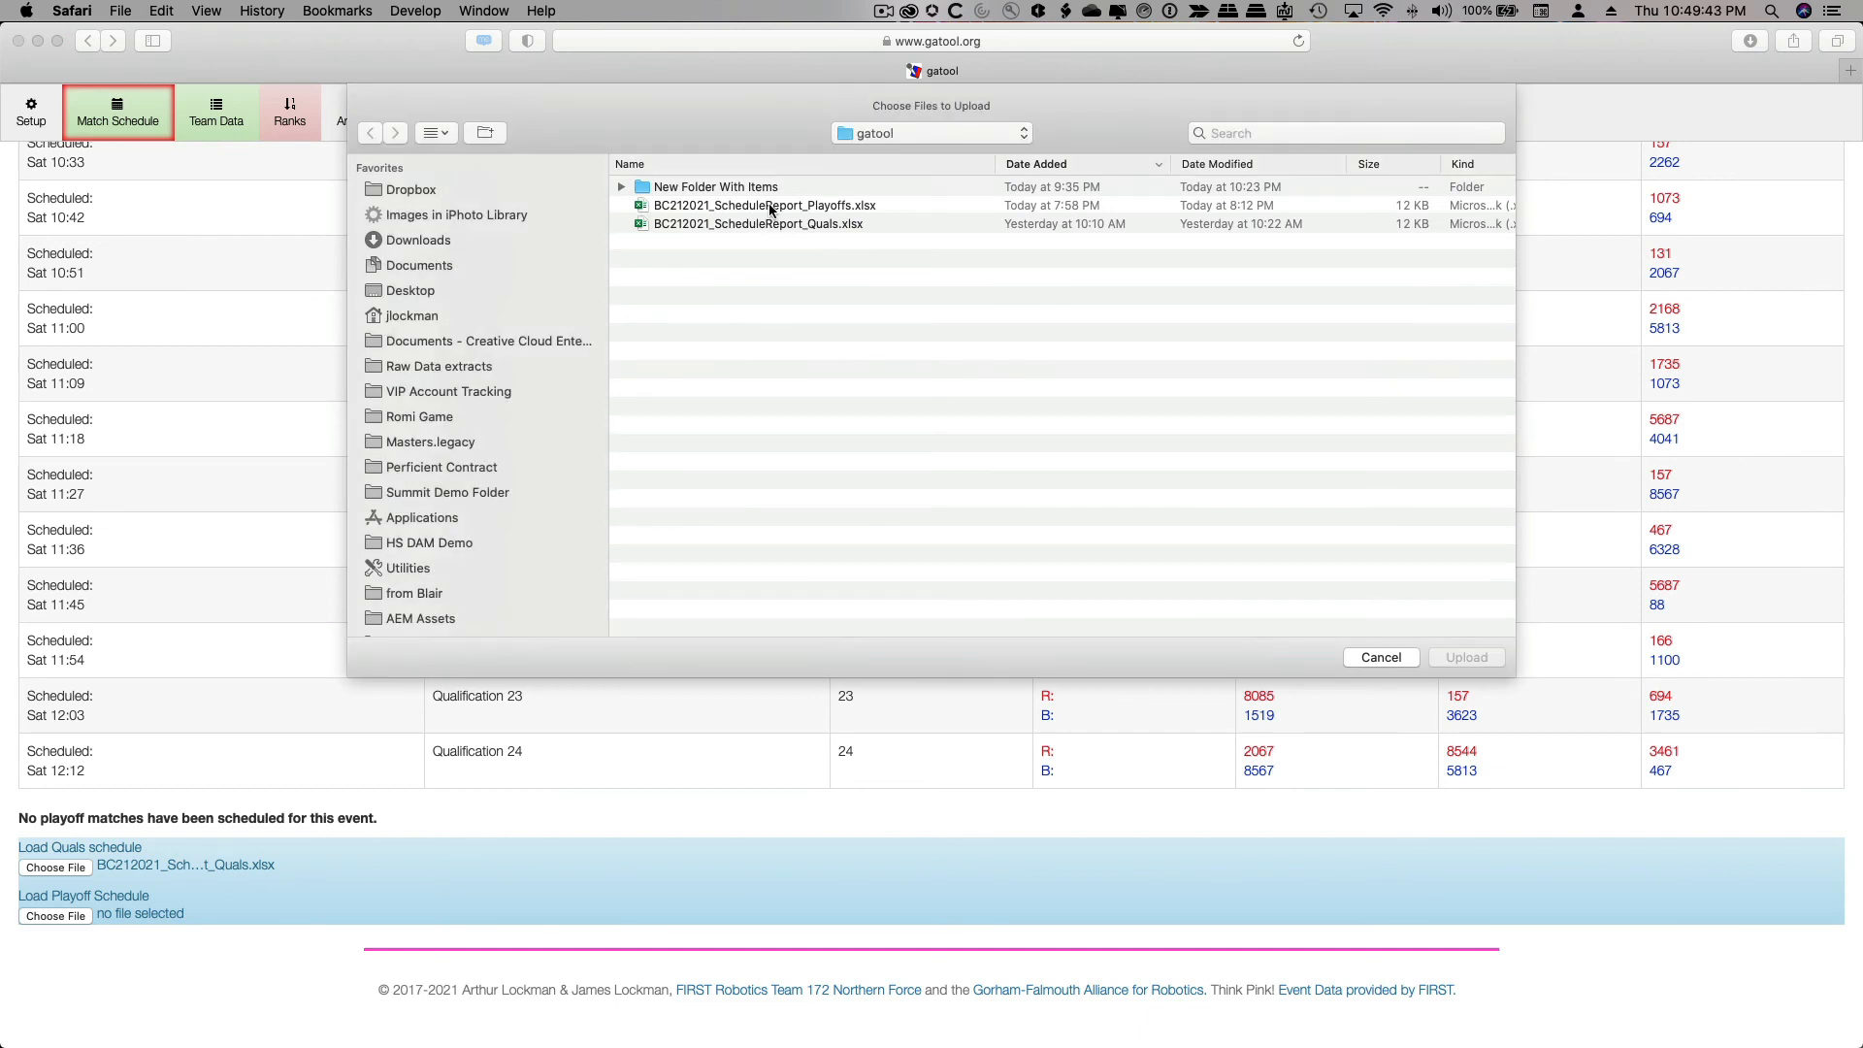
left_click(770, 207)
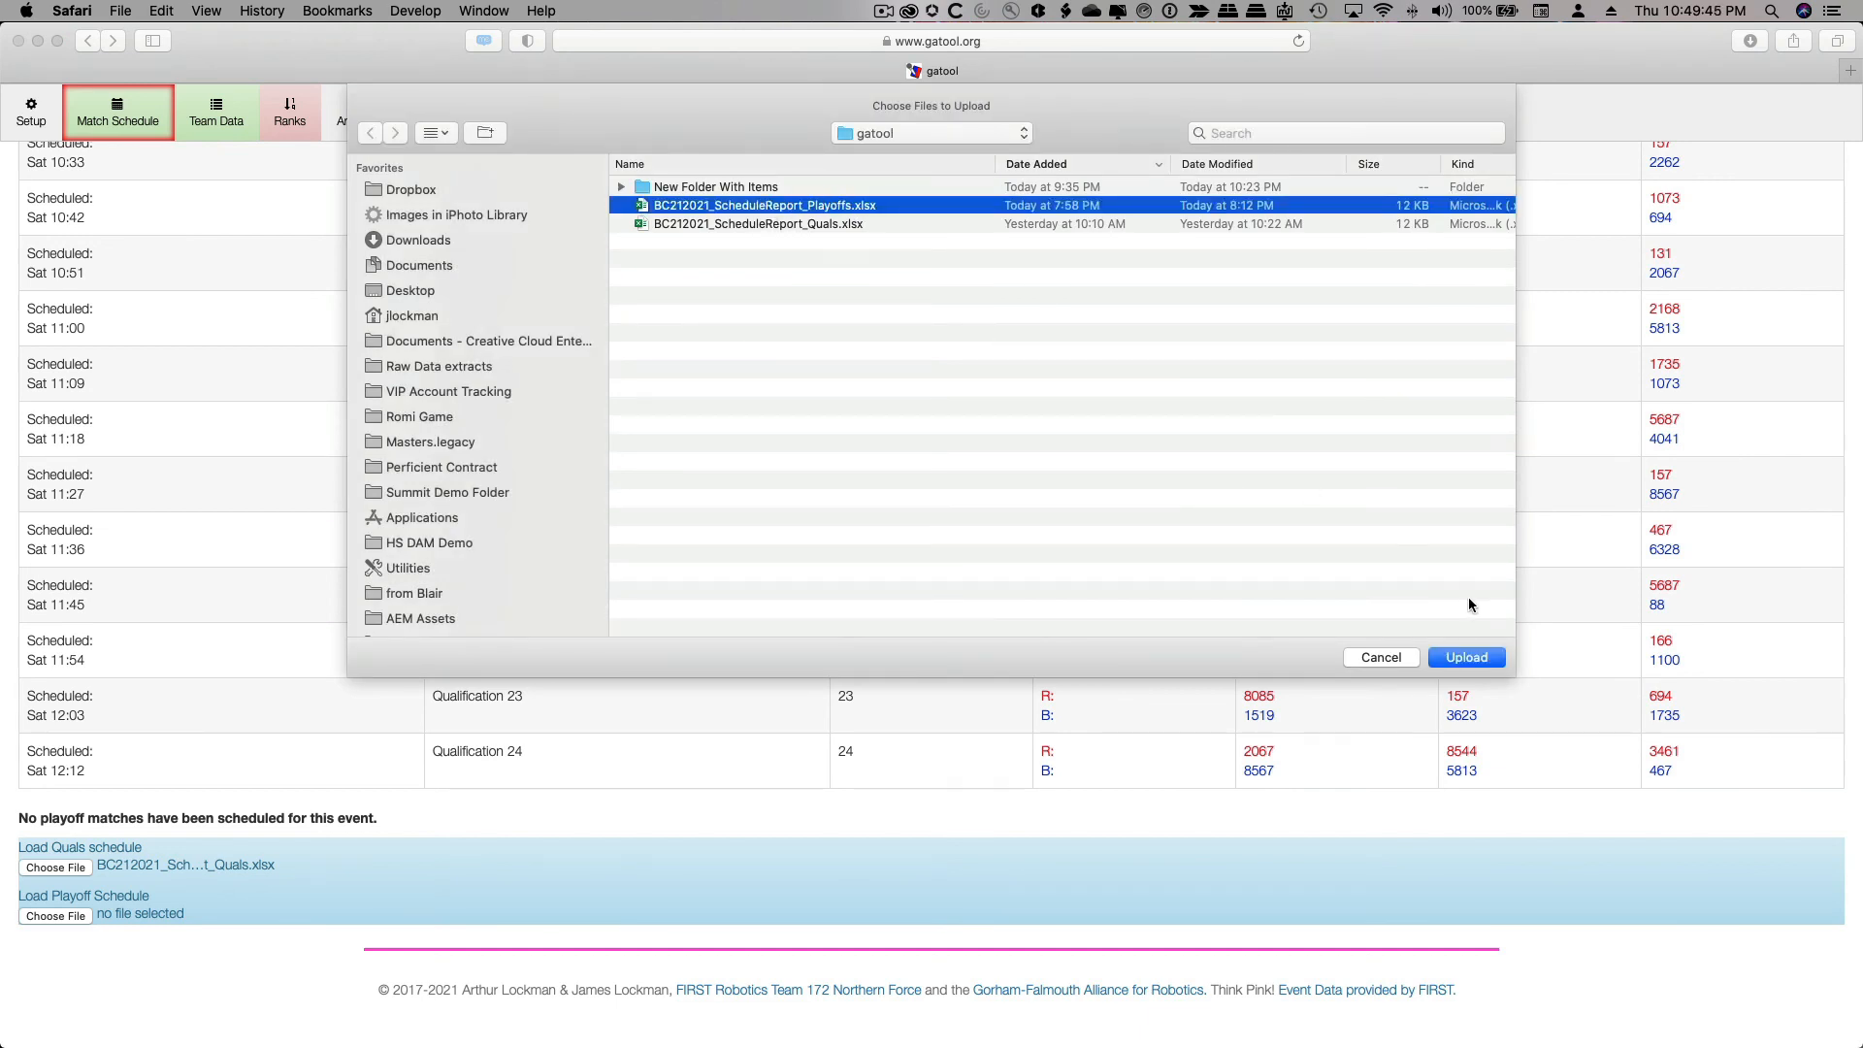
left_click(1466, 657)
Look through the reloaded playoff matches in the Match Schedule and view the event details on the Setup screen
scroll(1076, 737, "down", 10)
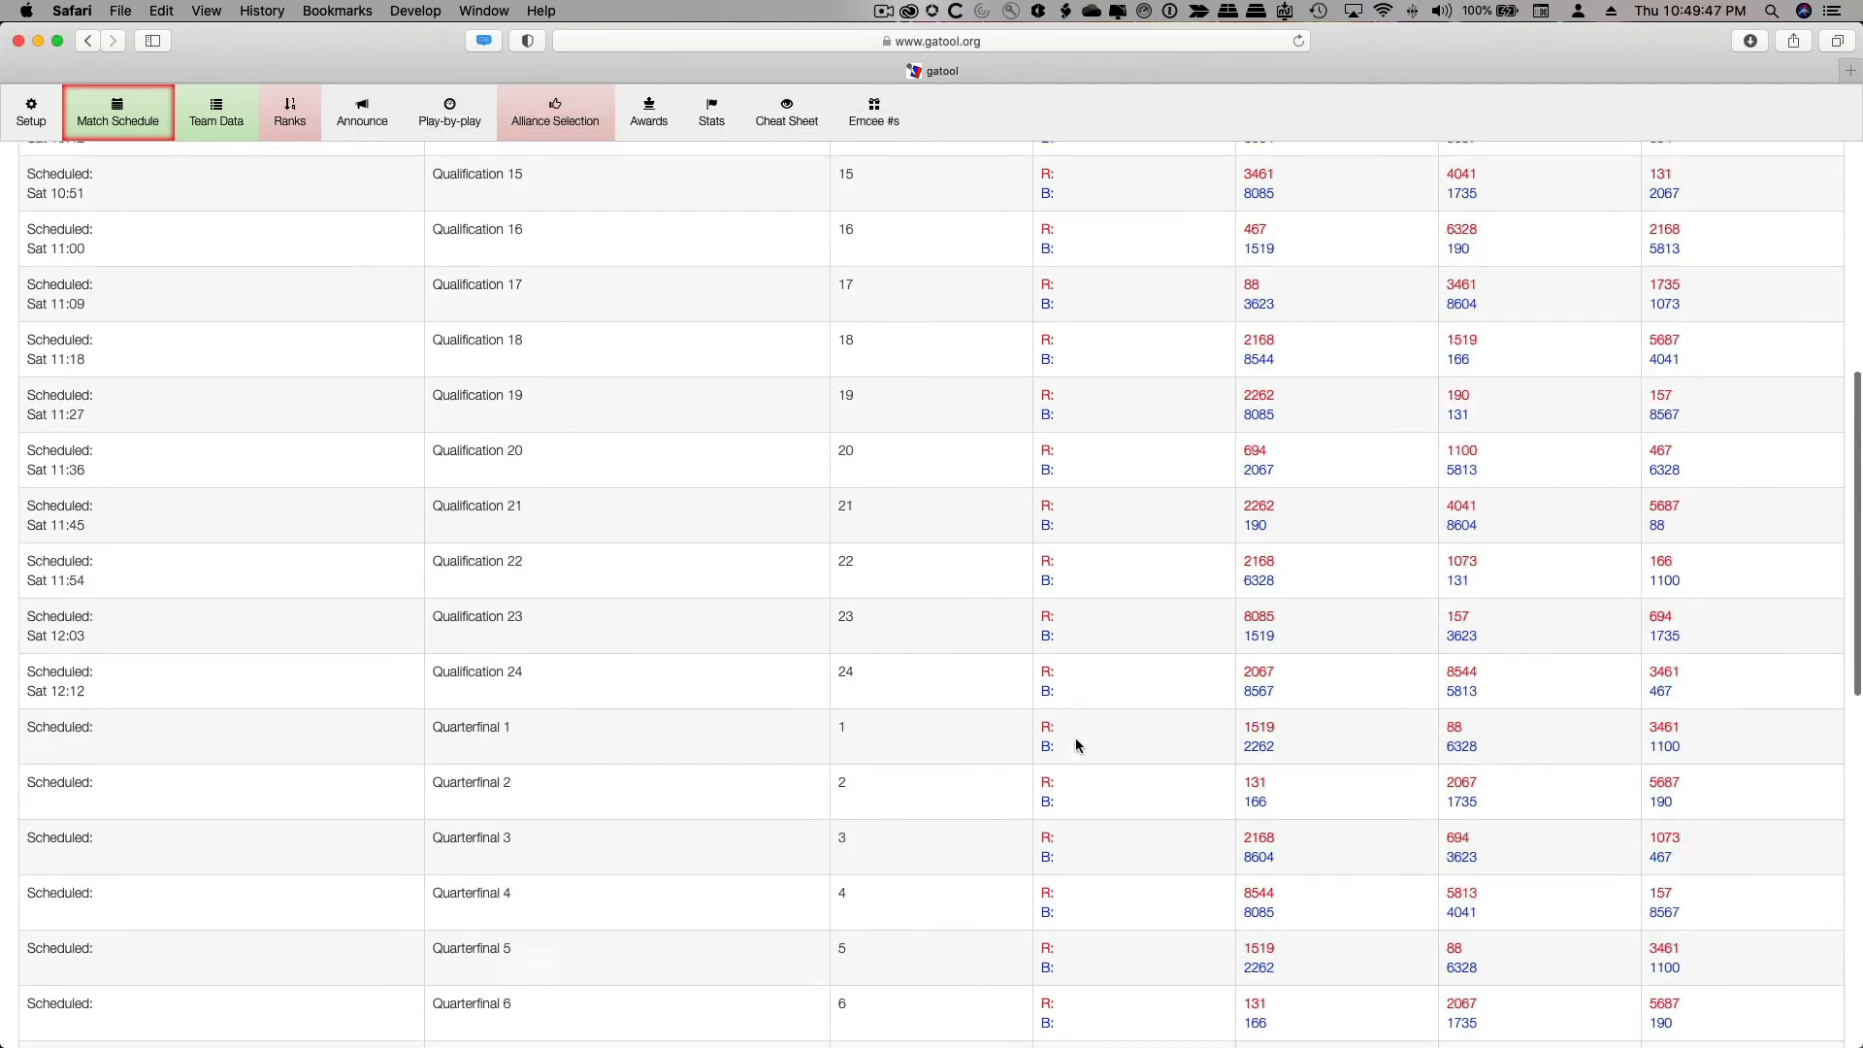
scroll(1075, 738, "down", 3)
scroll(1349, 718, "down", 10)
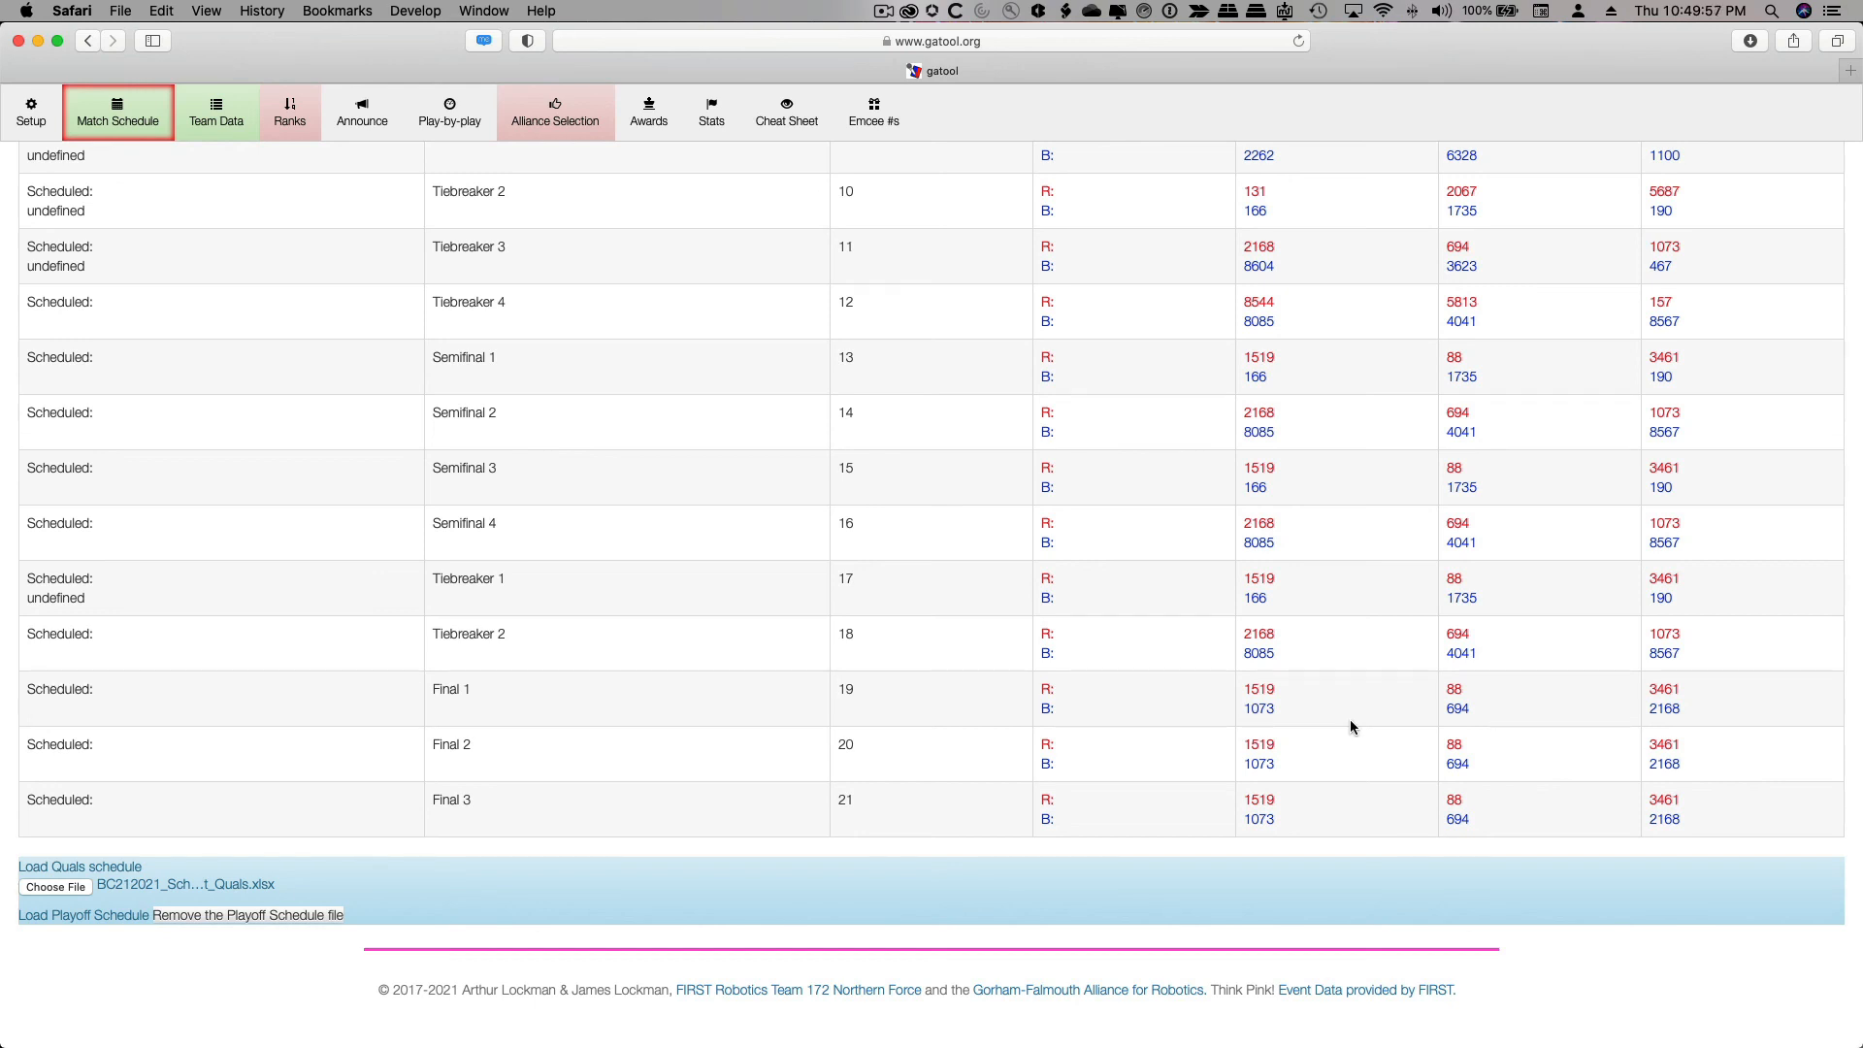
scroll(1351, 723, "up", 20)
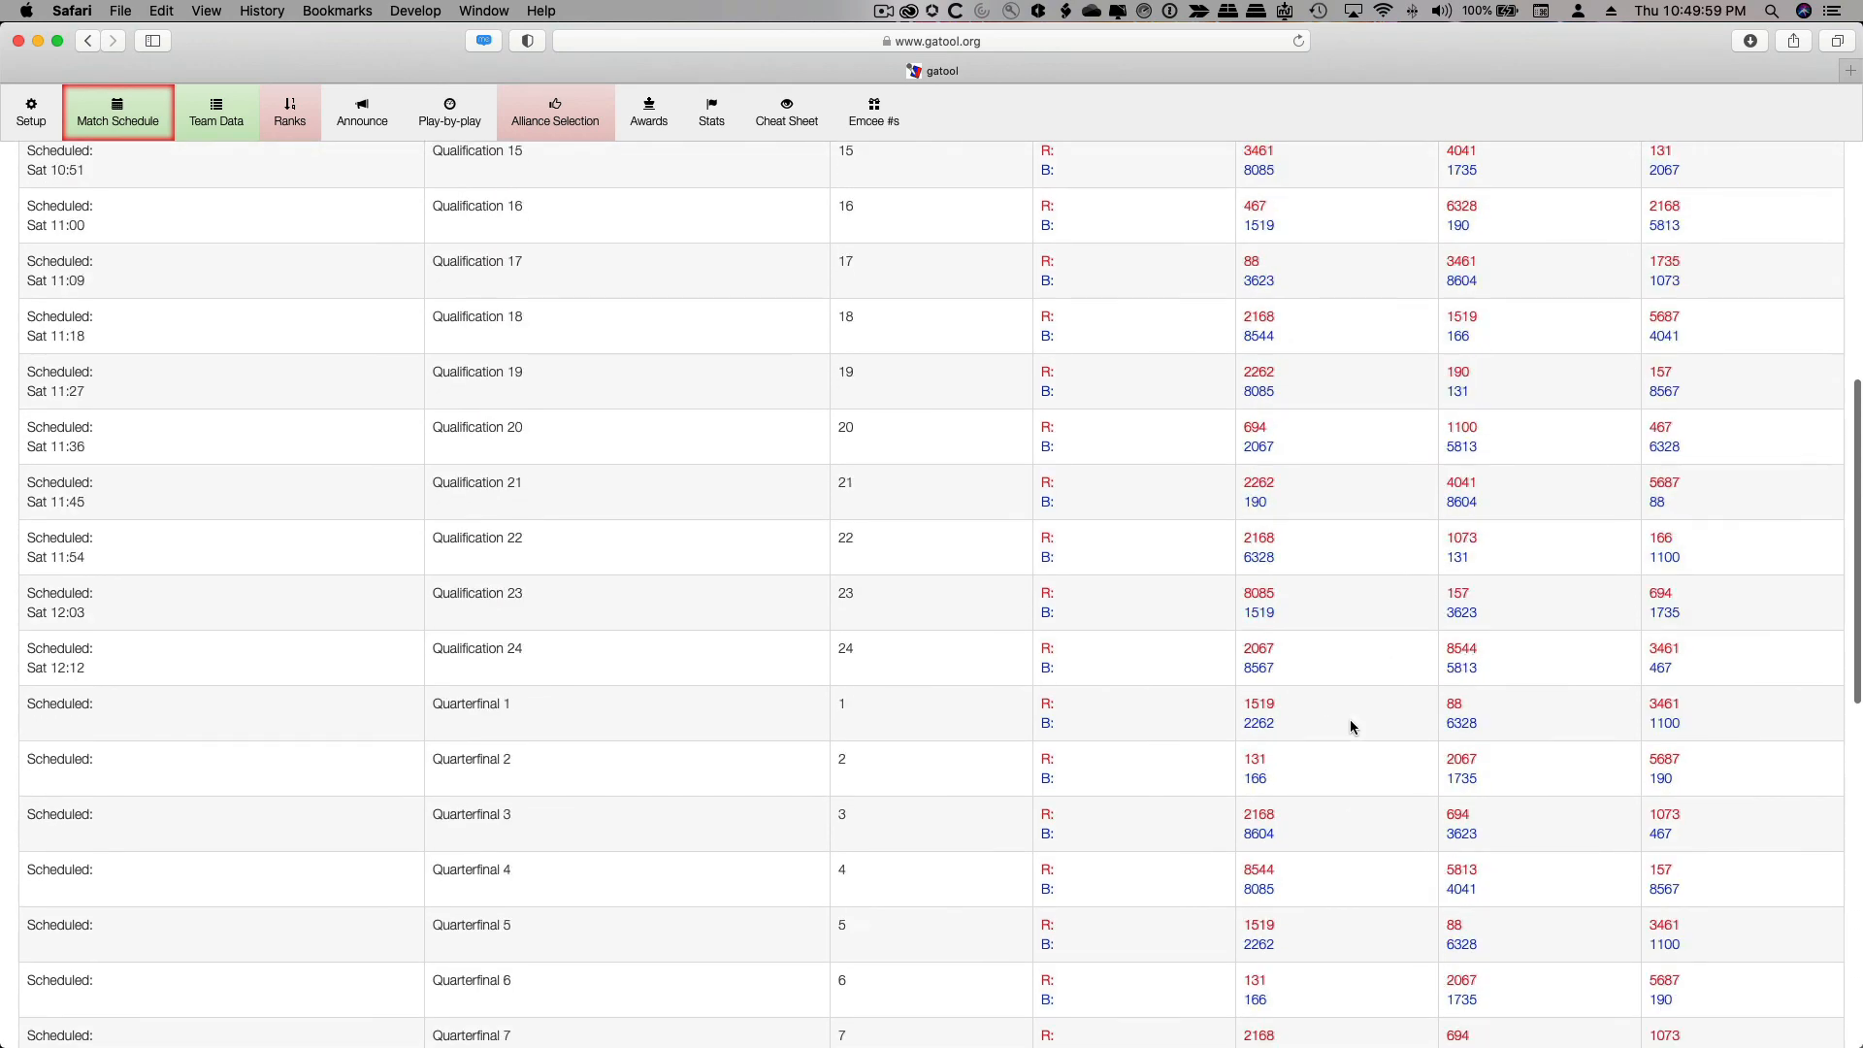
scroll(1349, 719, "up", 5)
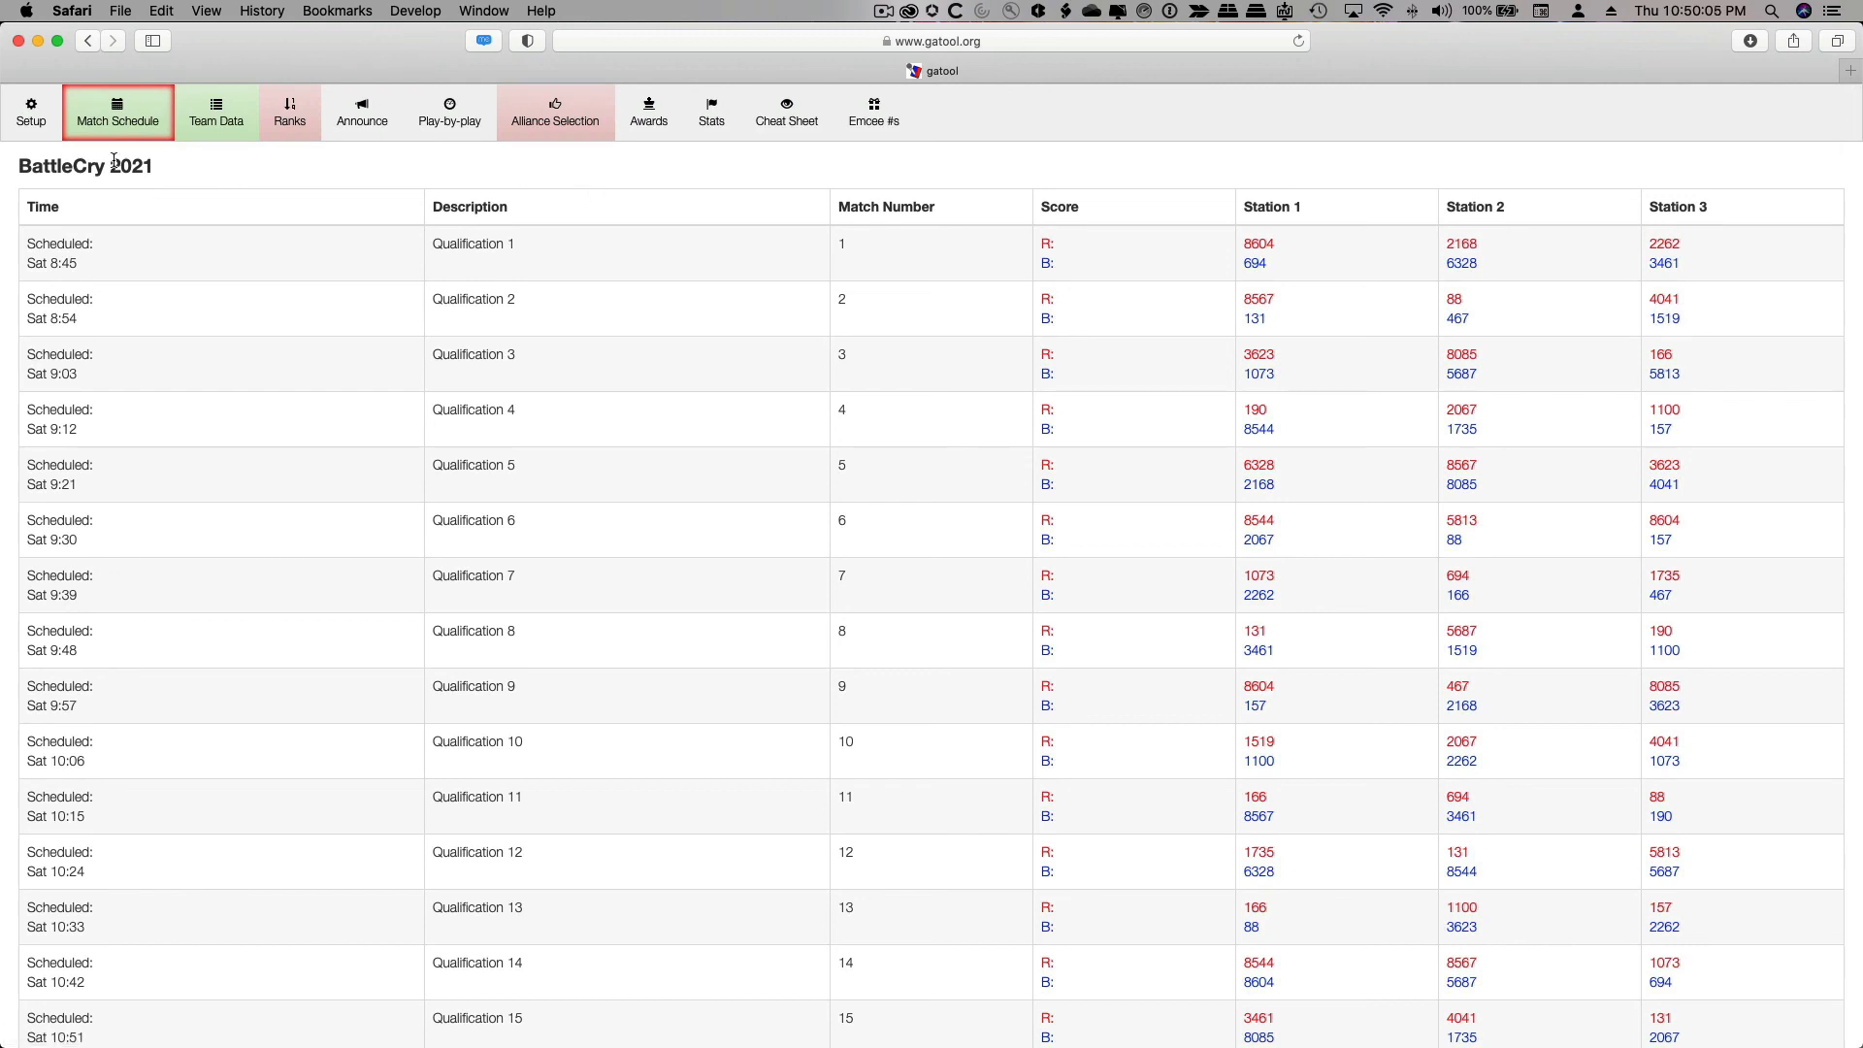
left_click(32, 121)
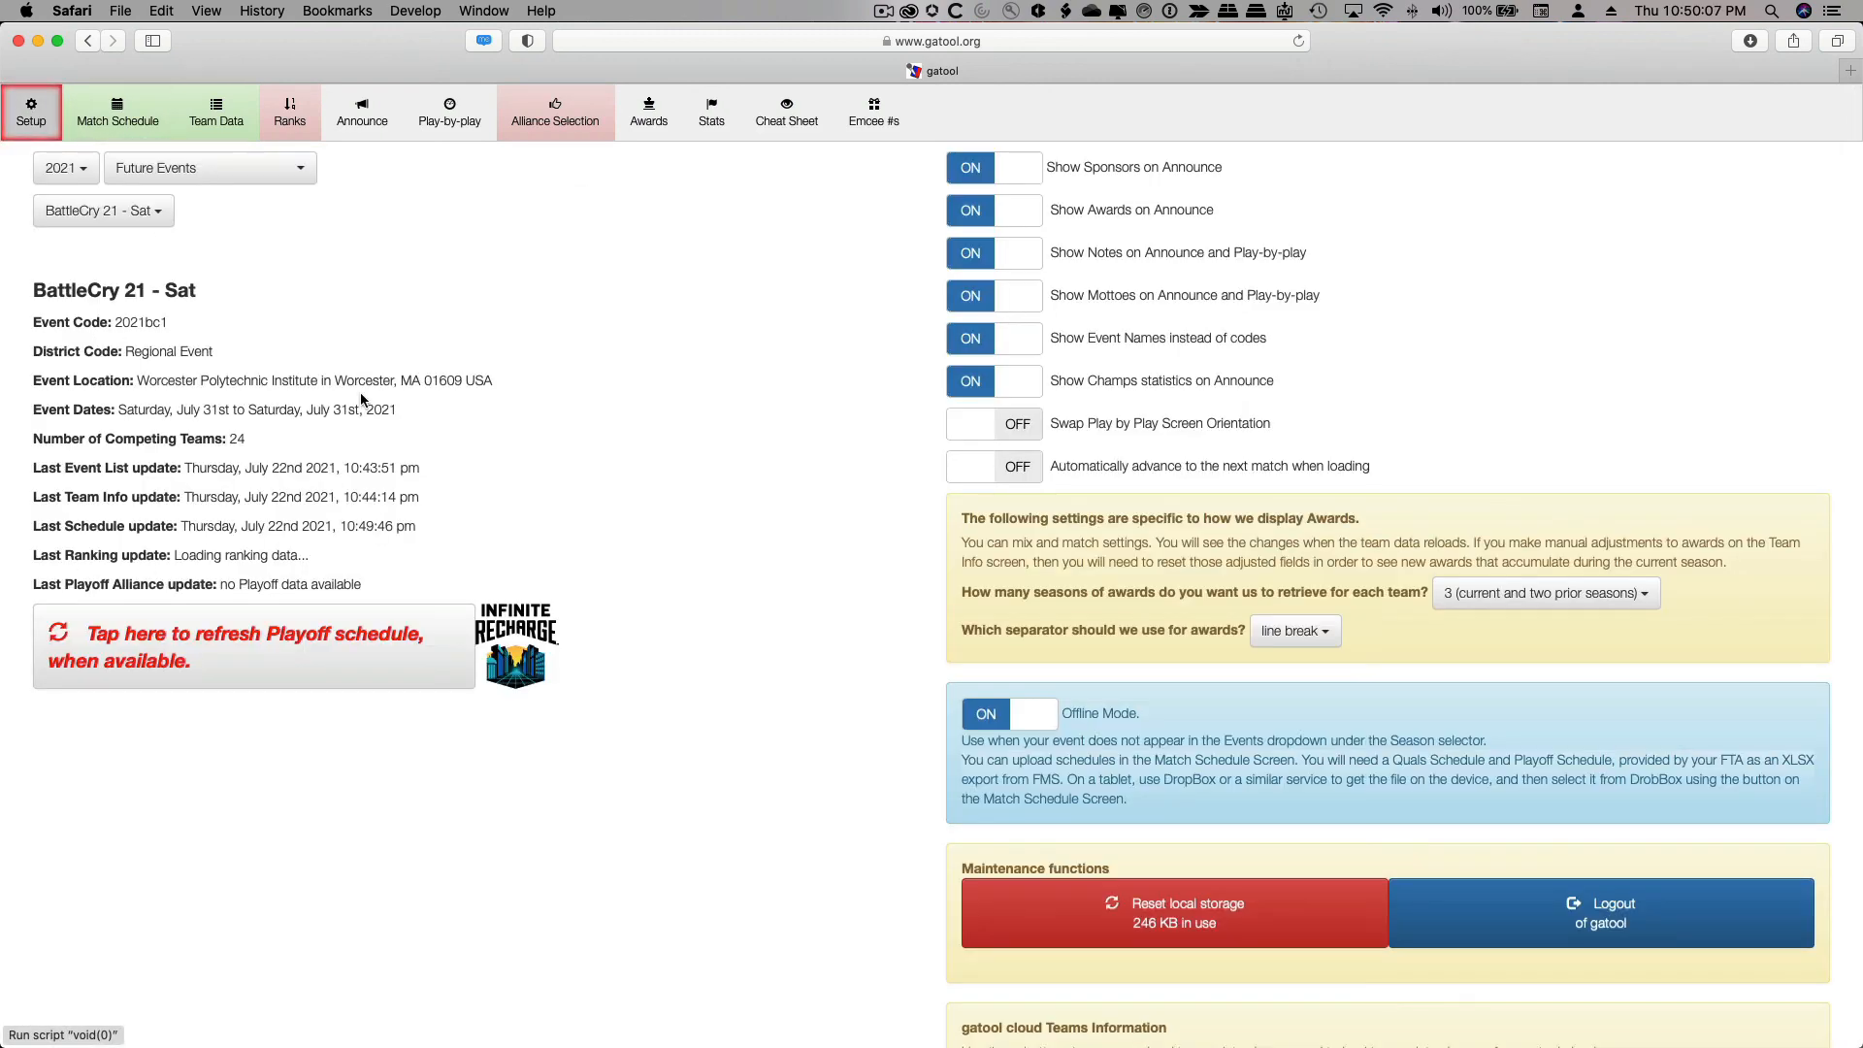